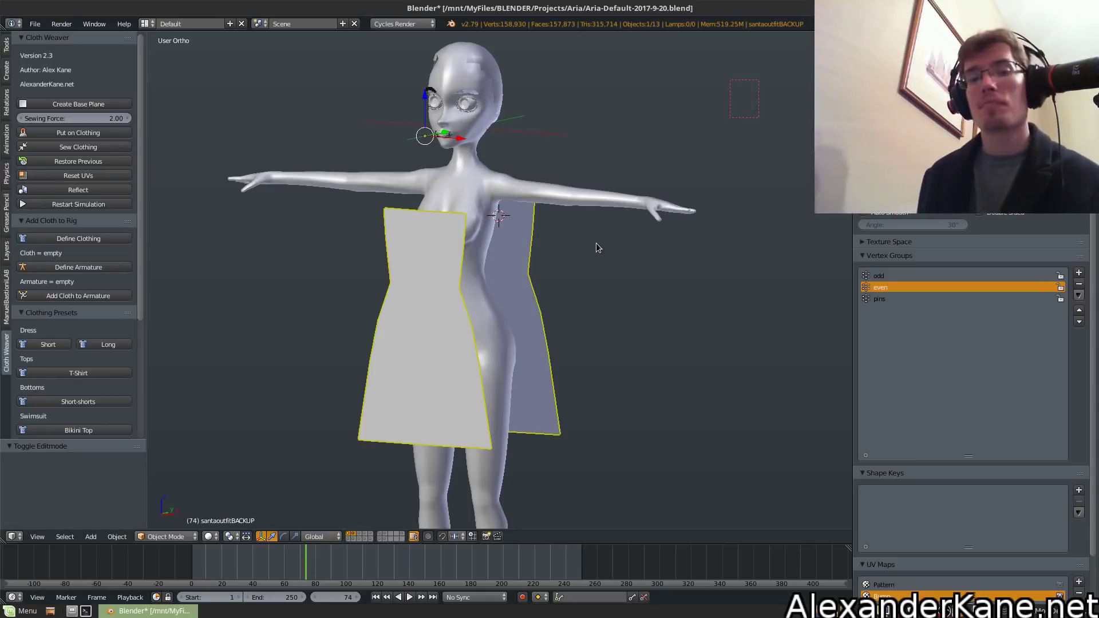
Toggle Edit Mode on the dress panels to inspect their edges and the Assign Evens/Odds tools
middle_click_drag(575, 262, 565, 262)
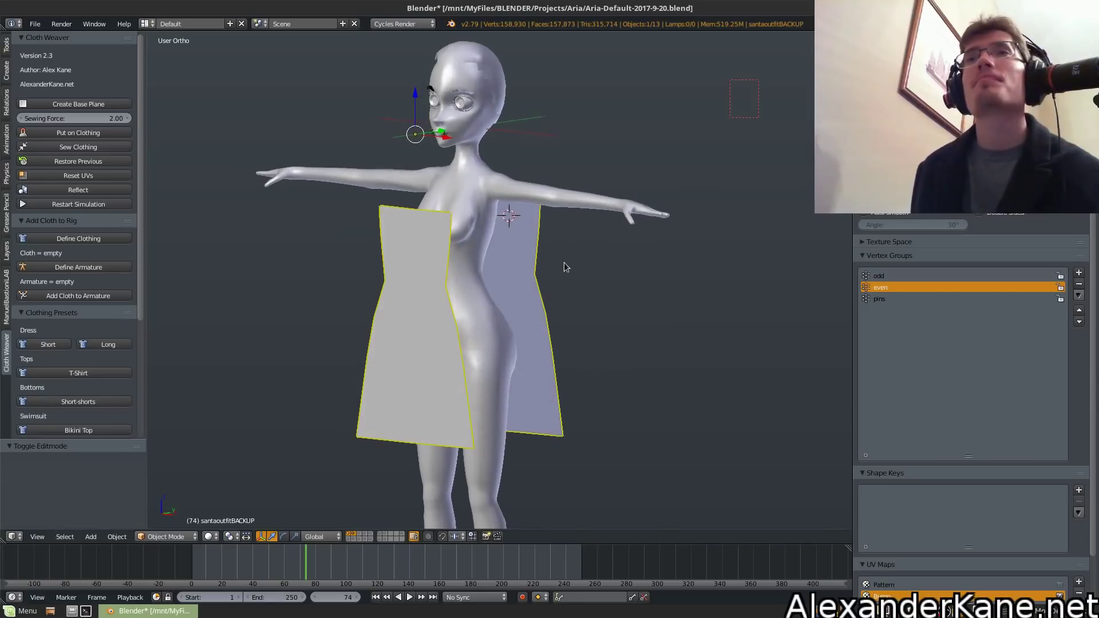
key("Tab")
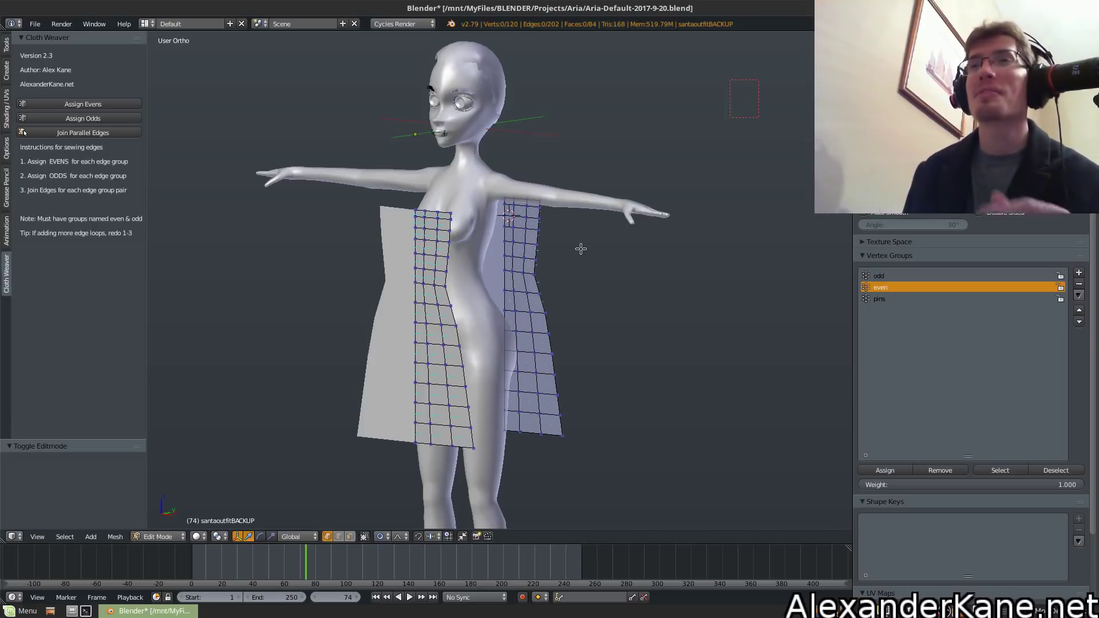
key("Tab")
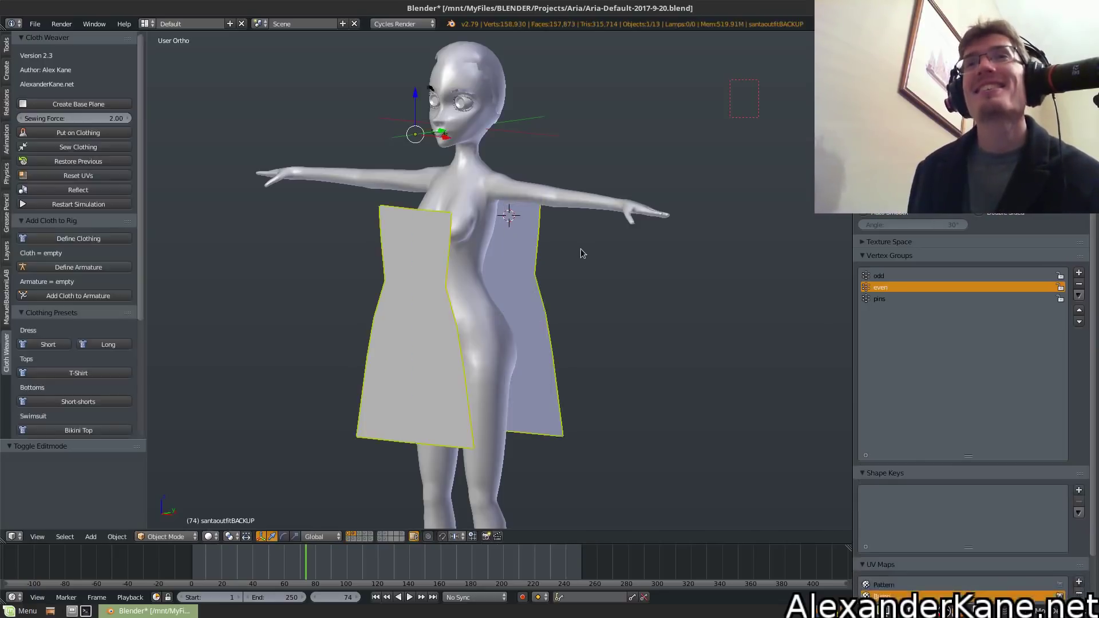
middle_click_drag(580, 248, 596, 246)
key("Tab")
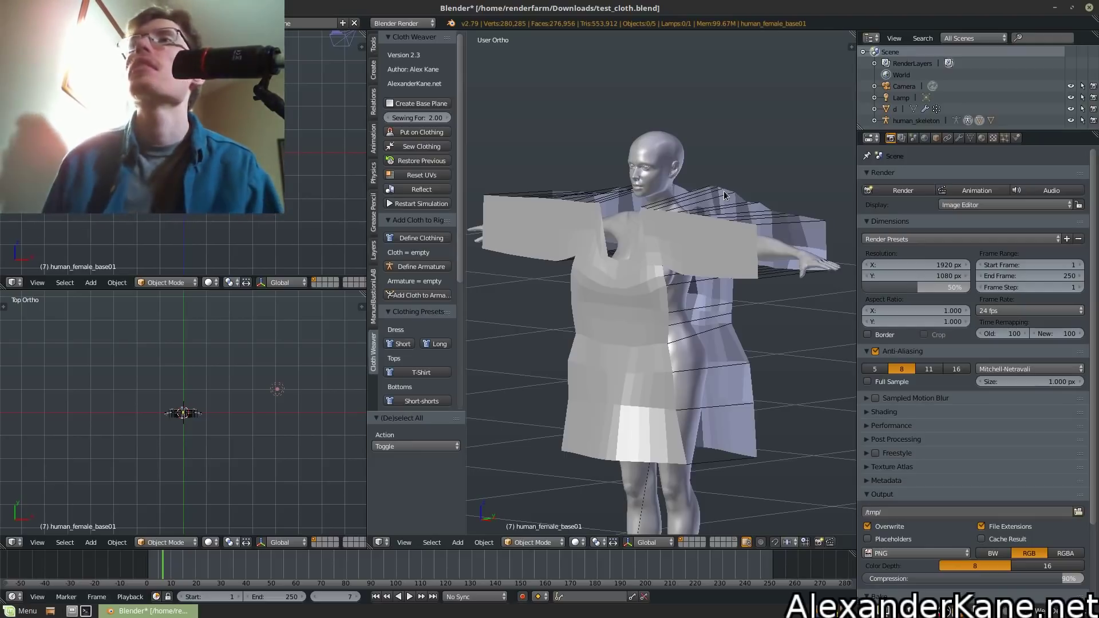
Orbit around the figure to inspect the flat front and back dress panels with wide sleeves
mouse_move(666, 232)
middle_mouse_down()
mouse_move(700, 233)
mouse_move(682, 227)
middle_mouse_up()
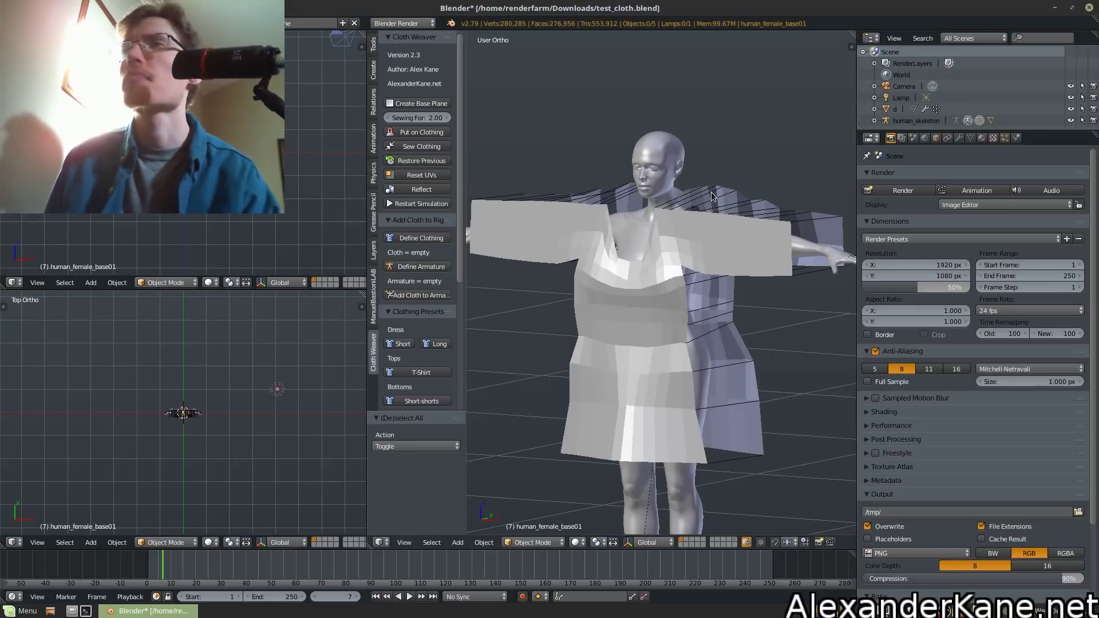
mouse_move(711, 197)
middle_mouse_down()
mouse_move(732, 200)
mouse_move(697, 206)
middle_mouse_up()
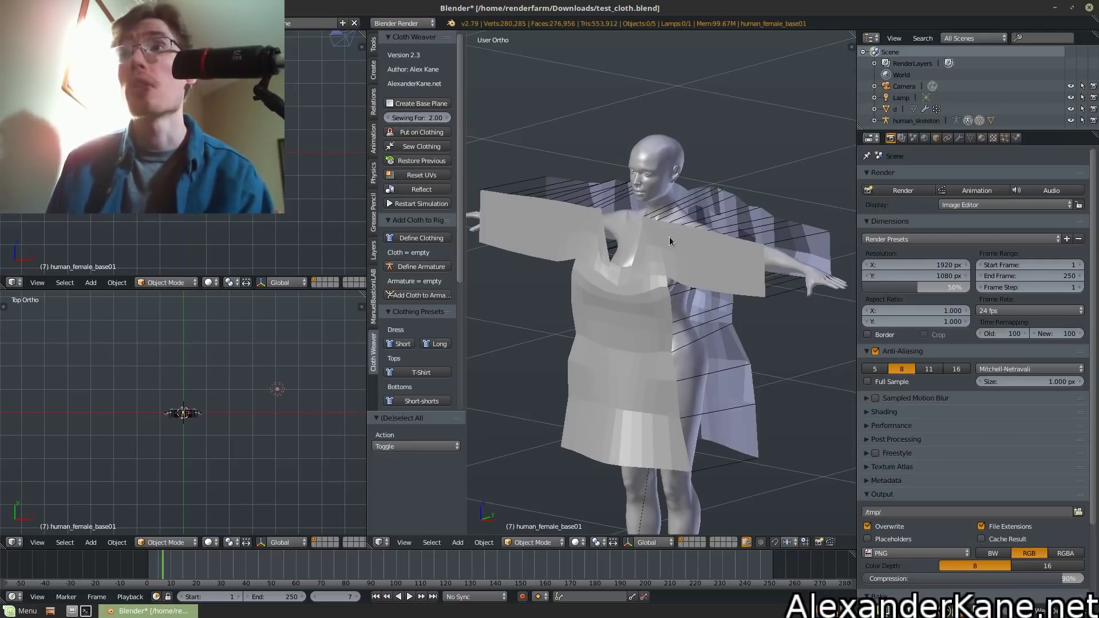
Lower the human_female_base01 body's Subdivision viewport level from 2 to 0
right_click(634, 238)
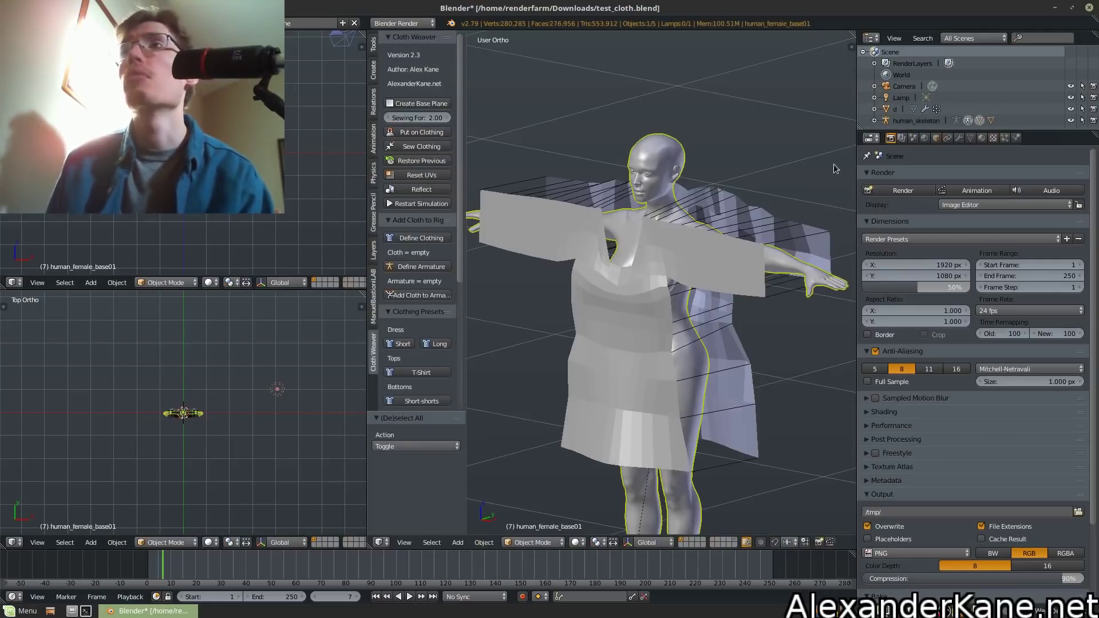
left_click(969, 138)
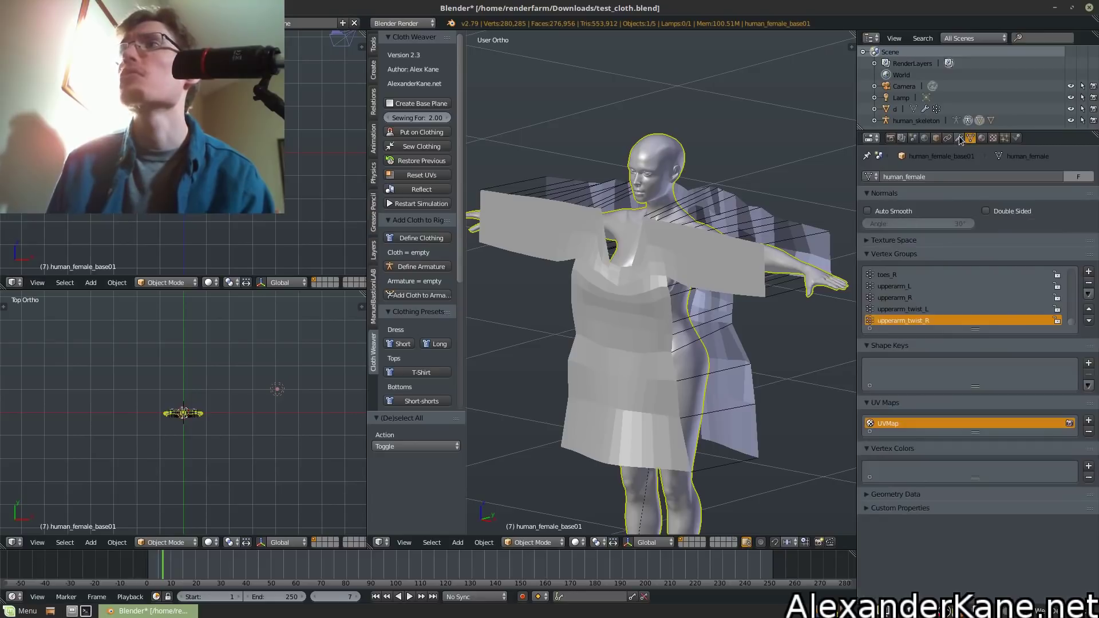
left_click(958, 138)
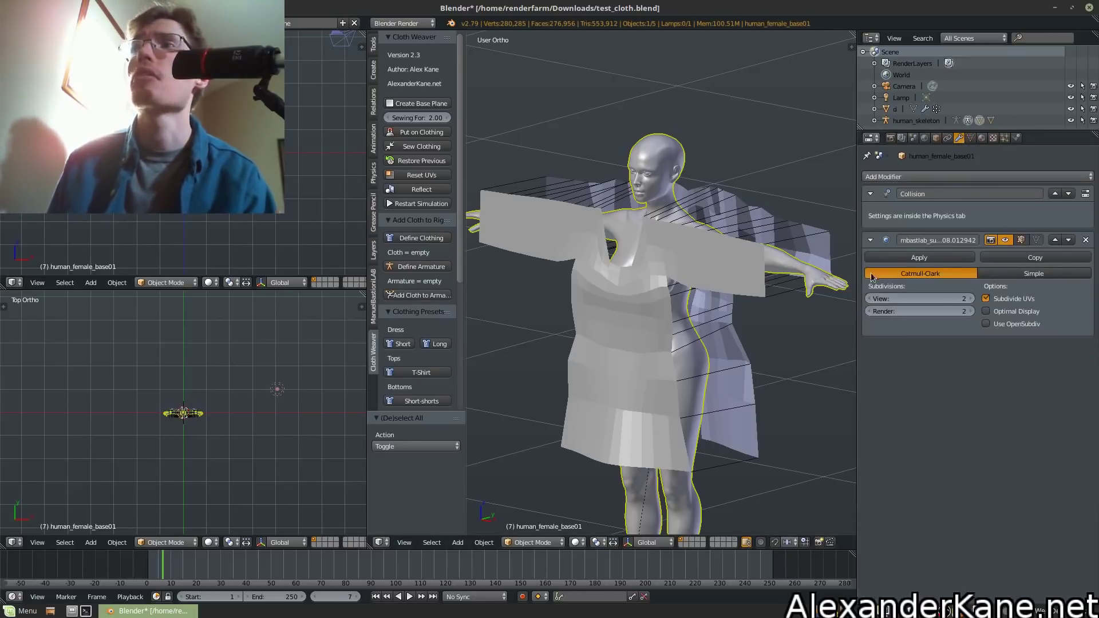
left_click(869, 299)
left_click(869, 299)
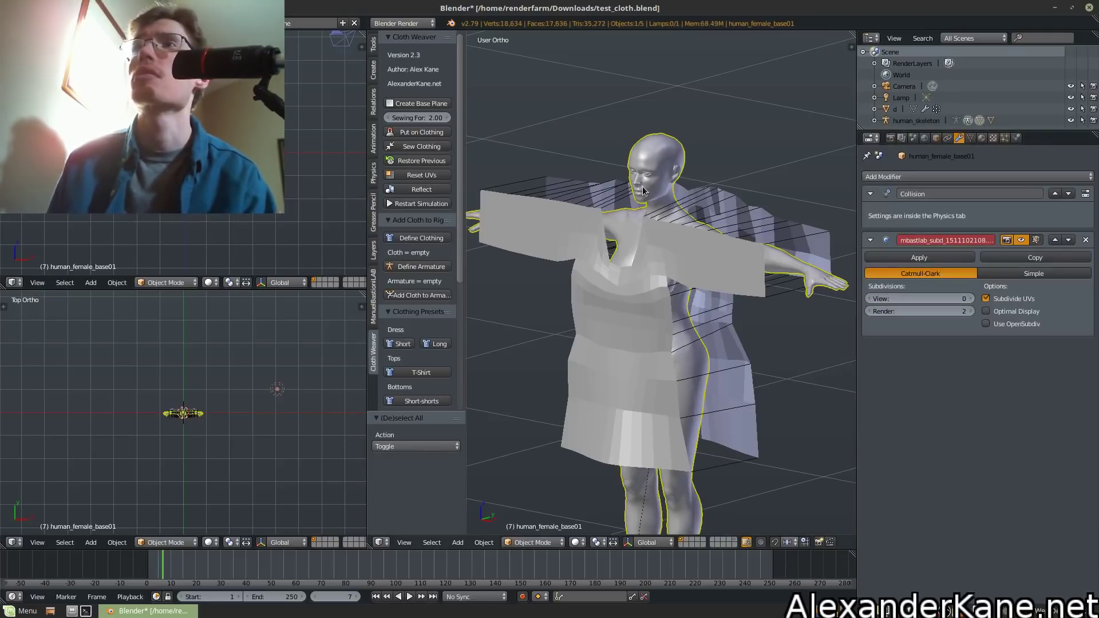
scroll(677, 265, "up", 3)
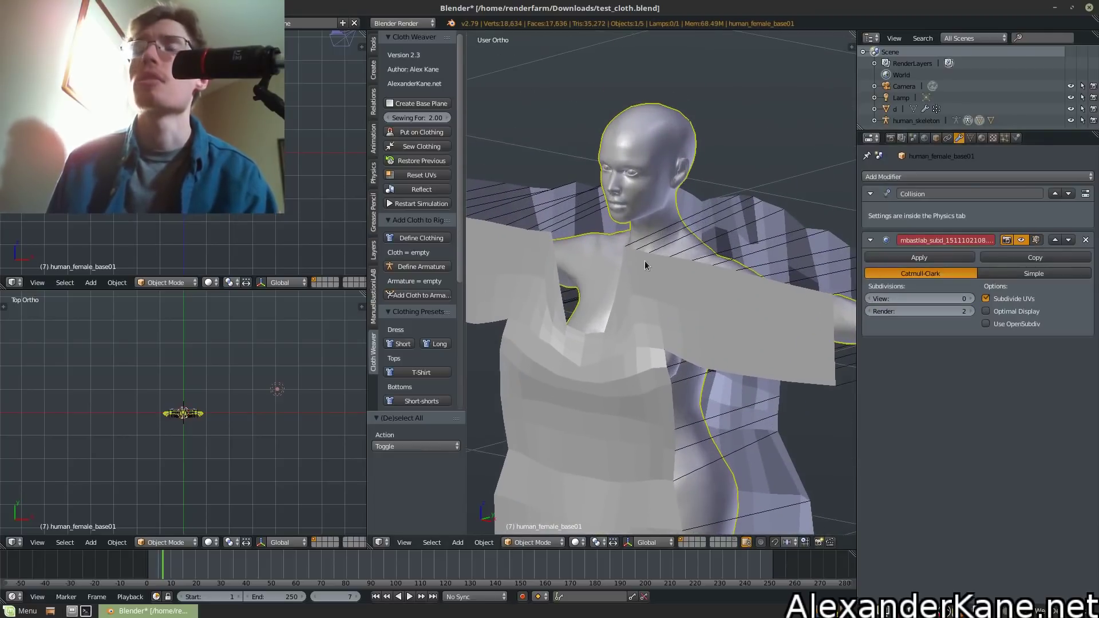
Select the human_skeleton rig, then cloth object d to show its Mirror modifier
right_click(645, 259)
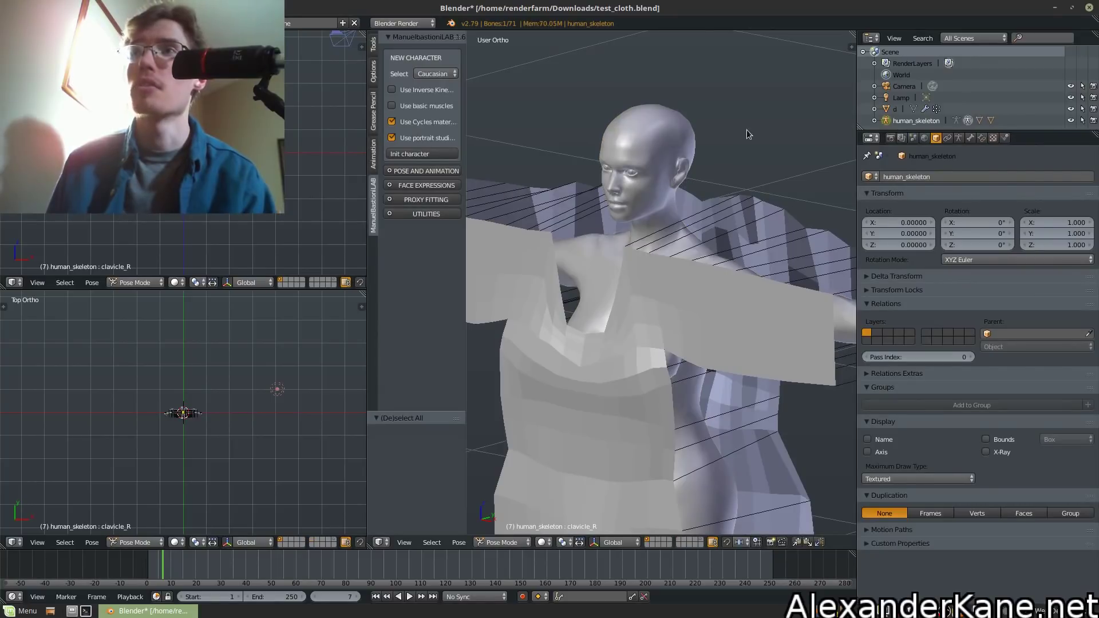
right_click(755, 170)
scroll(754, 170, "down", 1)
middle_click_drag(754, 171, 763, 233)
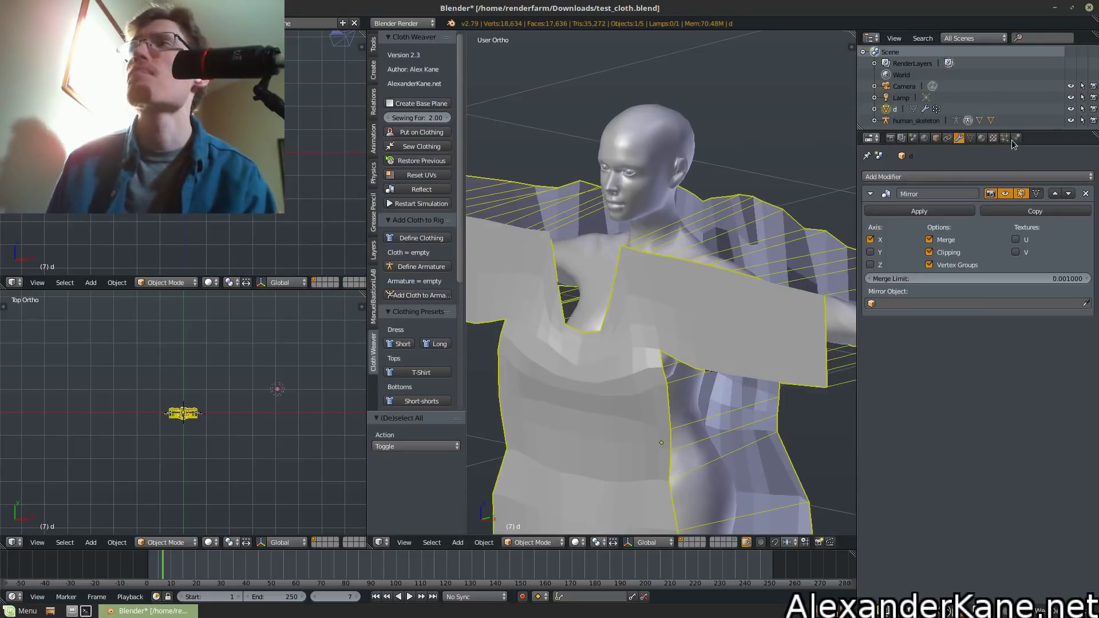
Show the body's Collision physics settings and edit the Outer thickness field reading 0.020
right_click(658, 139)
left_click(1017, 138)
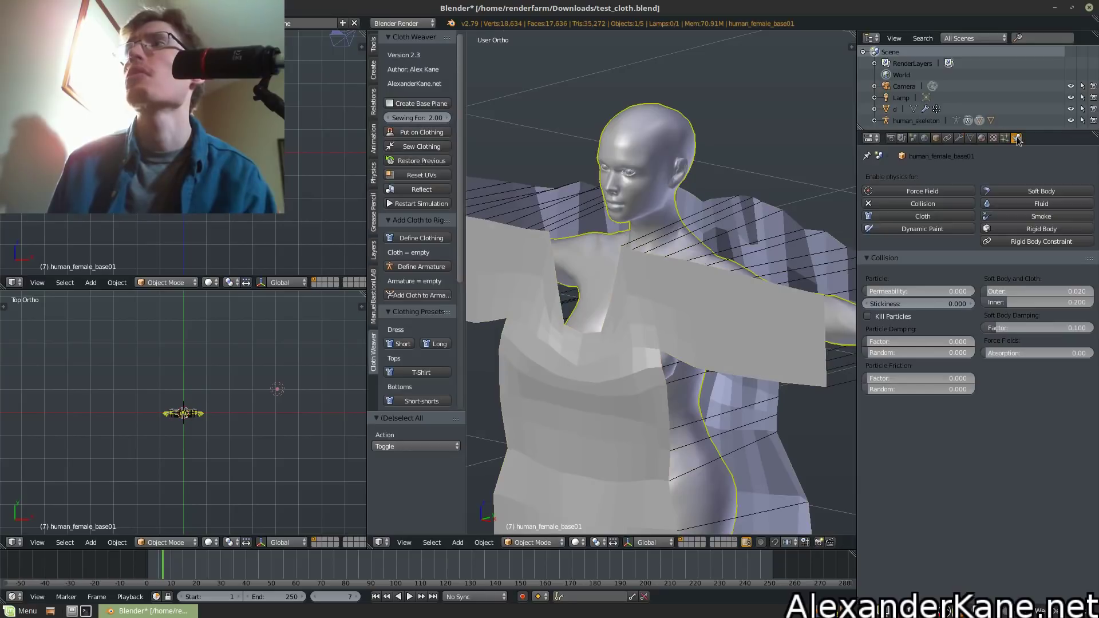
left_click(1012, 291)
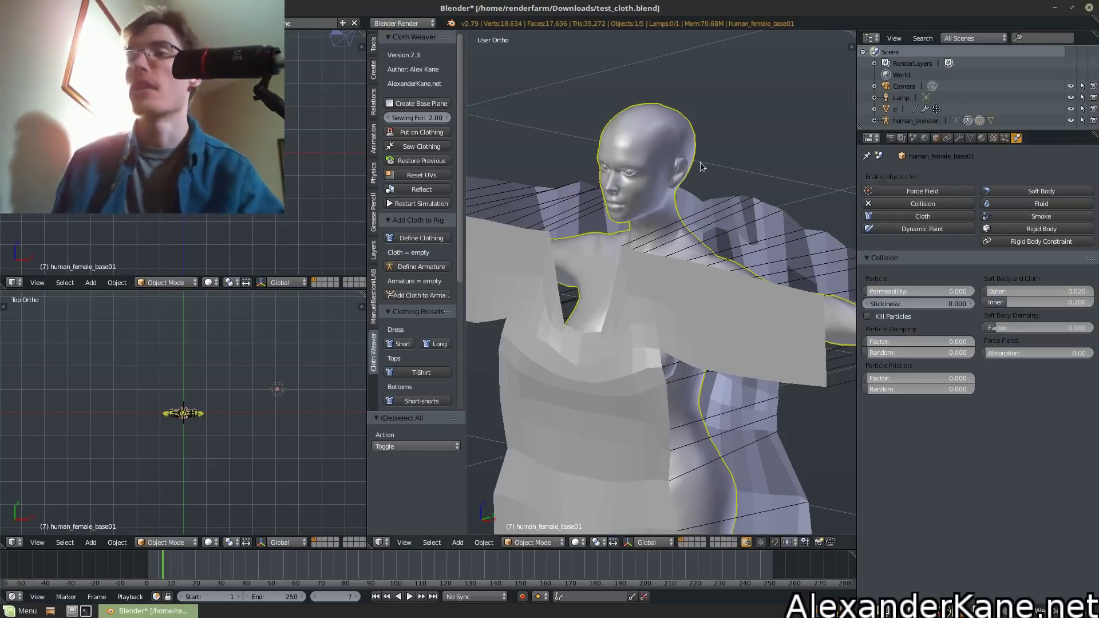
Confirm collision outer thickness 0.02, then give cloth object d a sewing force of 1.00
key("Return")
scroll(722, 279, "down", 2)
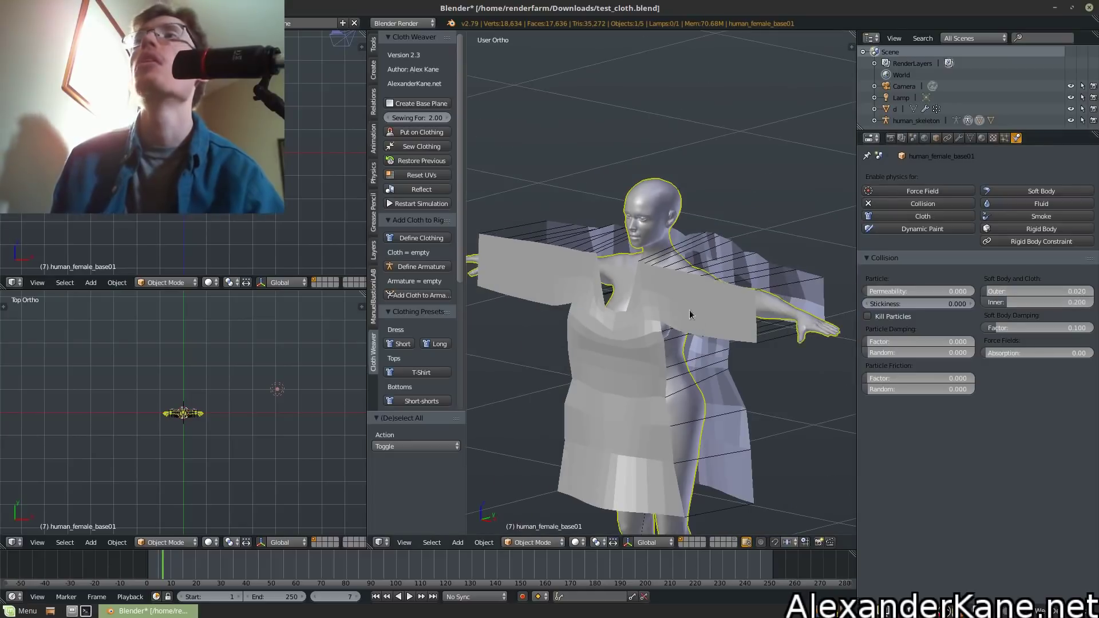
right_click(723, 281)
left_click(422, 118)
type("1")
key("Return")
Put the clothing on the body, then sew the seams, stopping playback at frame 12
scroll(552, 183, "up", 3)
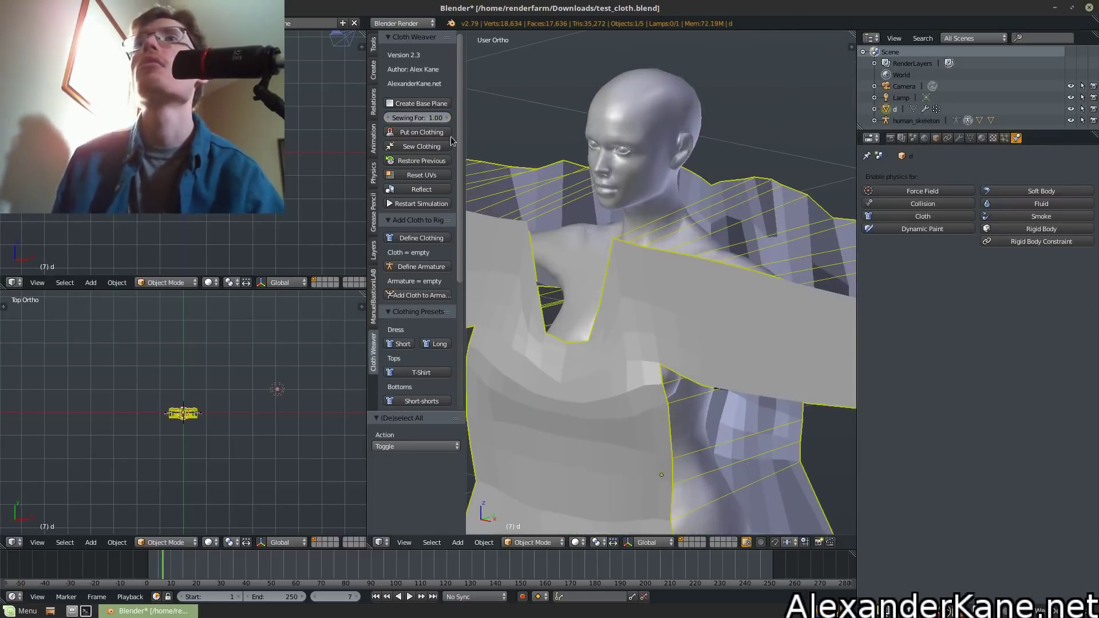
left_click(415, 132)
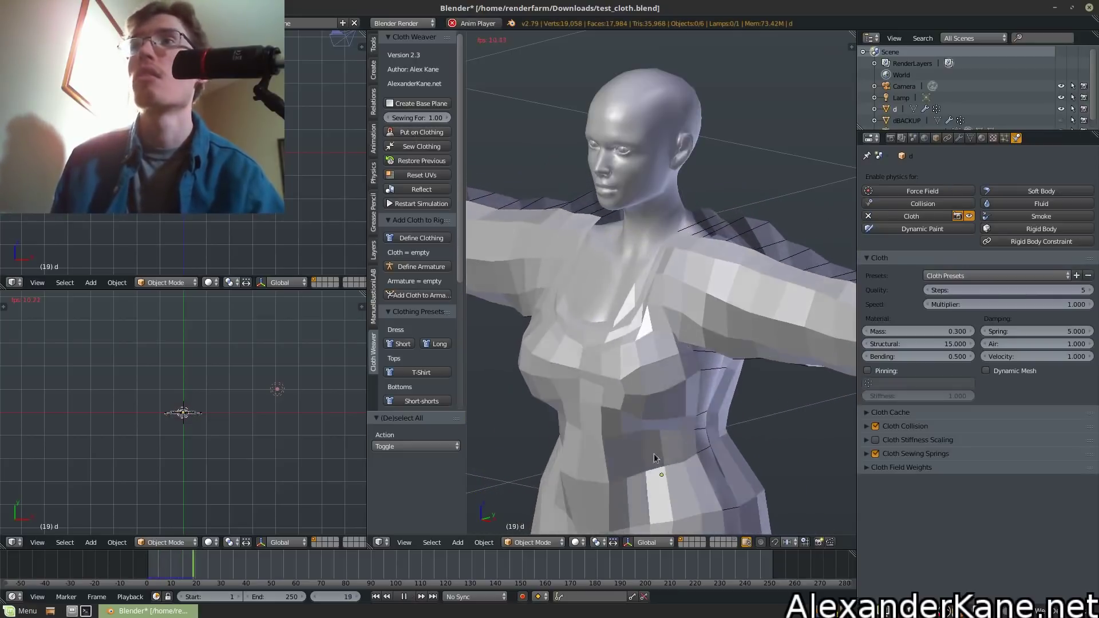
left_click(405, 596)
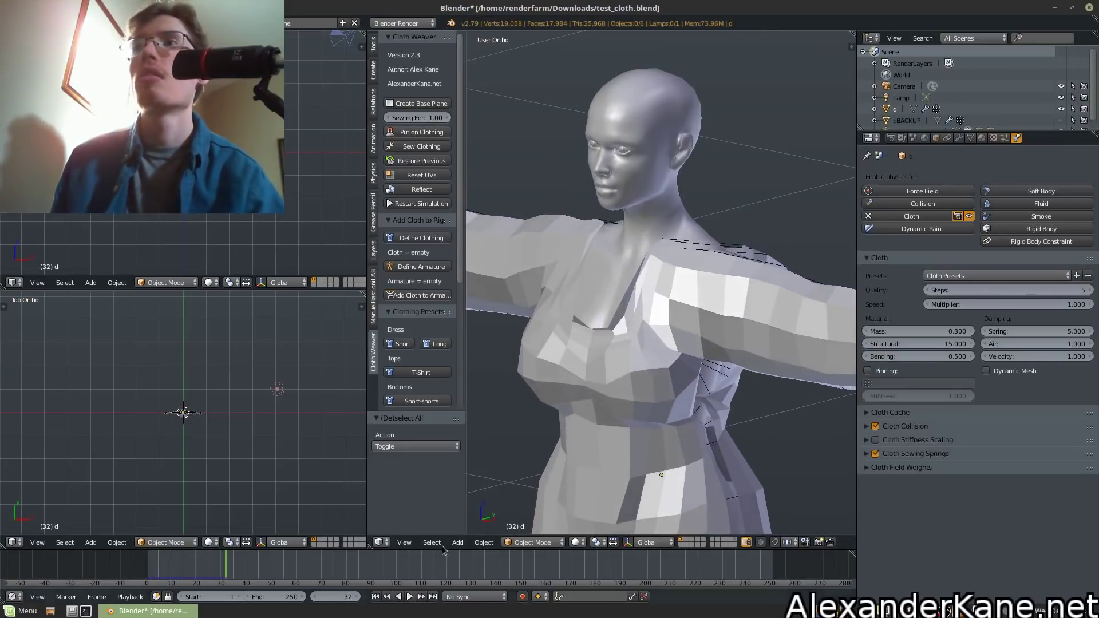
right_click(527, 320)
left_click(417, 147)
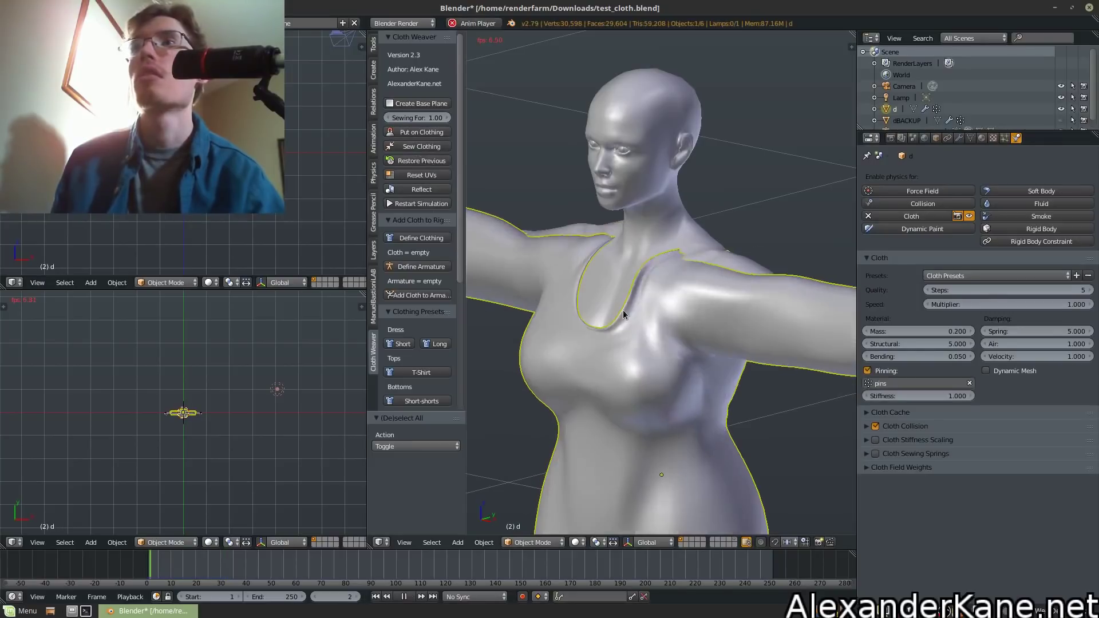
left_click(404, 597)
Inspect the sewn dress from the front in wireframe and solid shading
middle_click_drag(637, 289, 694, 289)
scroll(664, 269, "up", 6)
key("z")
scroll(700, 254, "down", 6)
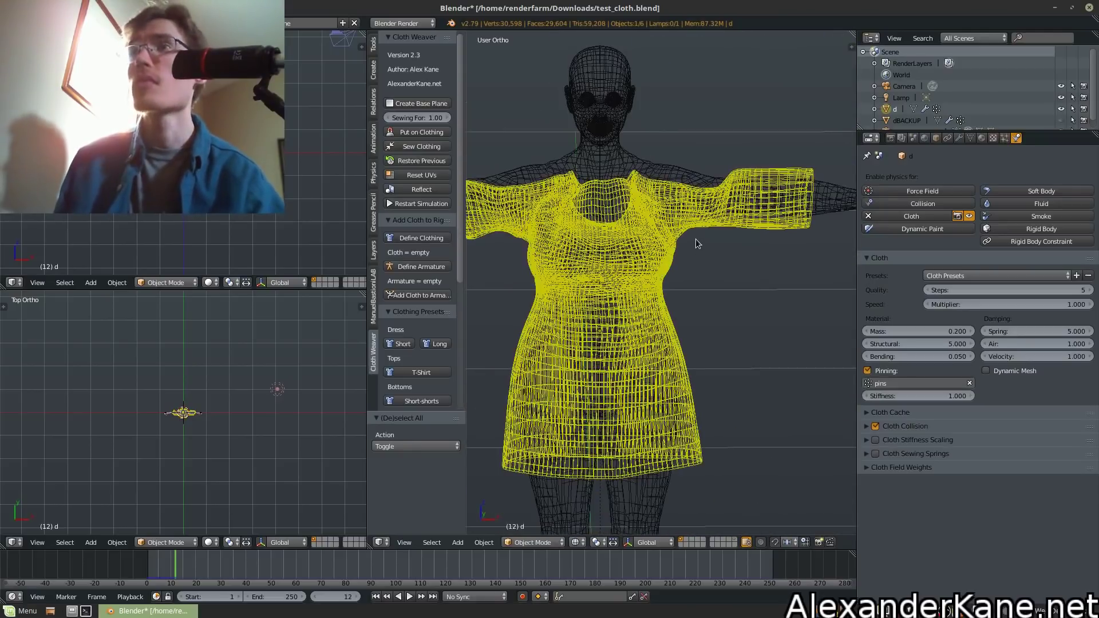
scroll(694, 213, "up", 8)
key("z")
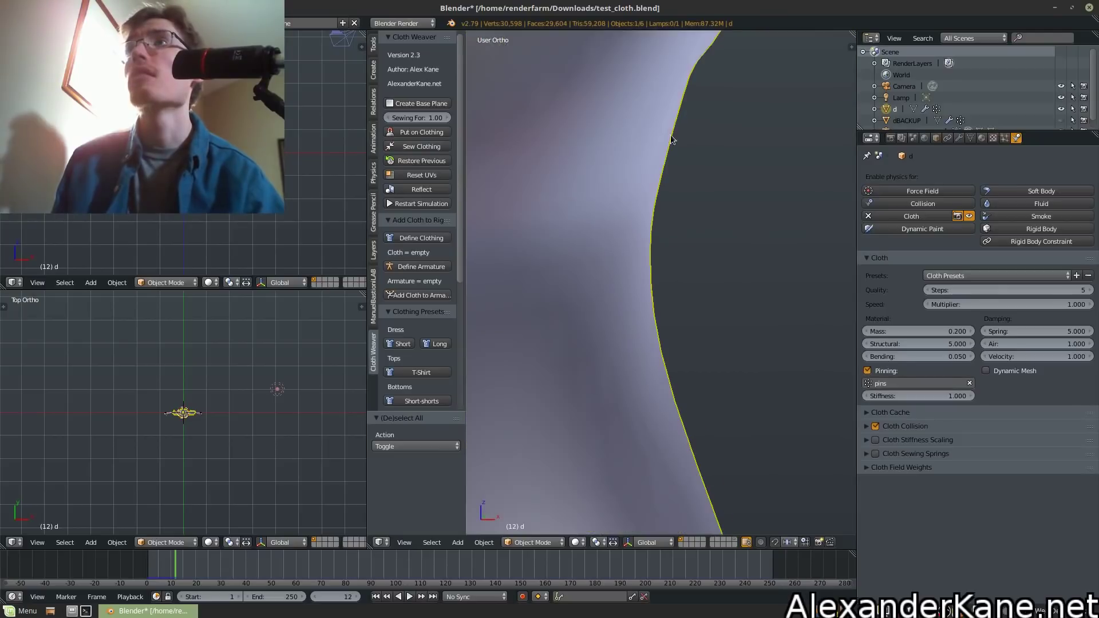
scroll(673, 140, "down", 3)
mouse_move(669, 417)
middle_mouse_down()
mouse_move(657, 247)
mouse_move(678, 261)
mouse_move(601, 246)
mouse_move(652, 229)
middle_mouse_up()
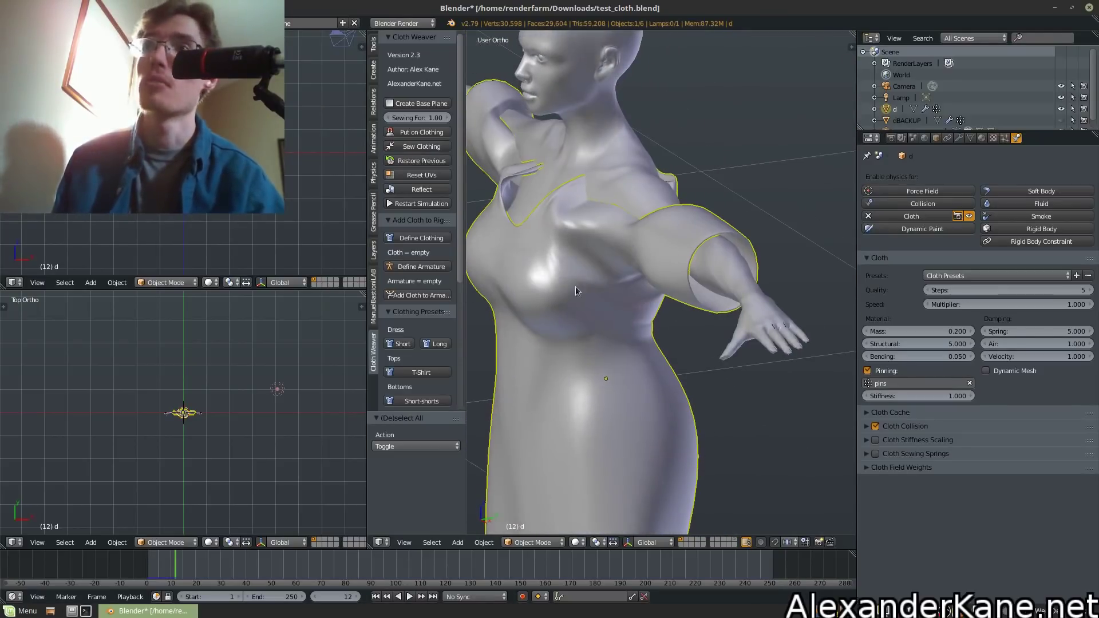
middle_click_drag(568, 283, 609, 272)
Delete the simulated dress and restore the previous unsimulated dress panels
key("x")
left_click(605, 270)
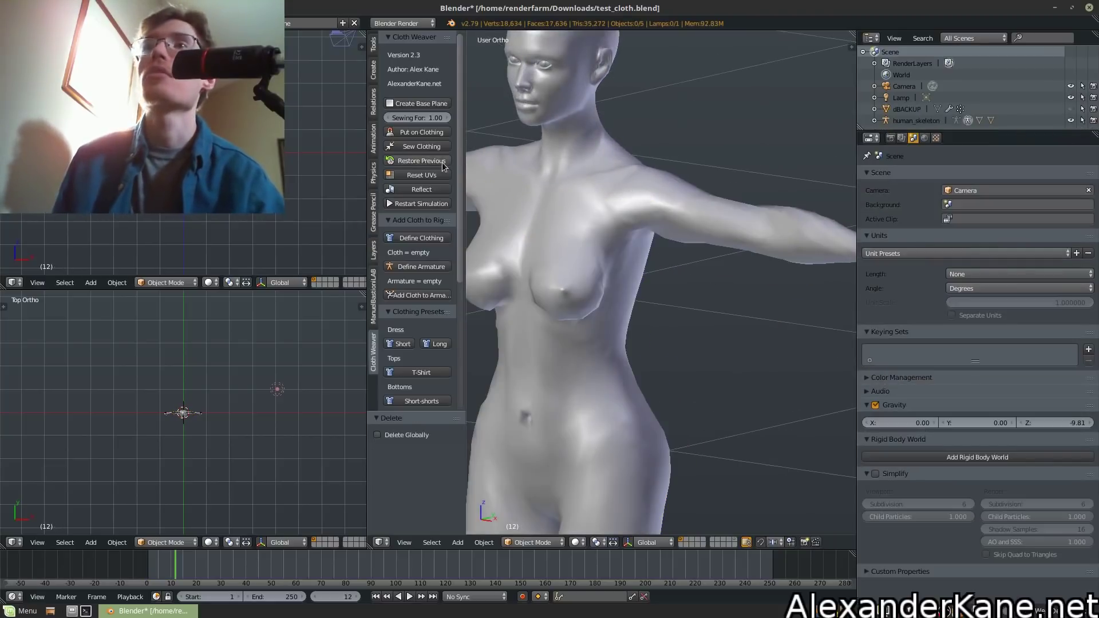
left_click(421, 160)
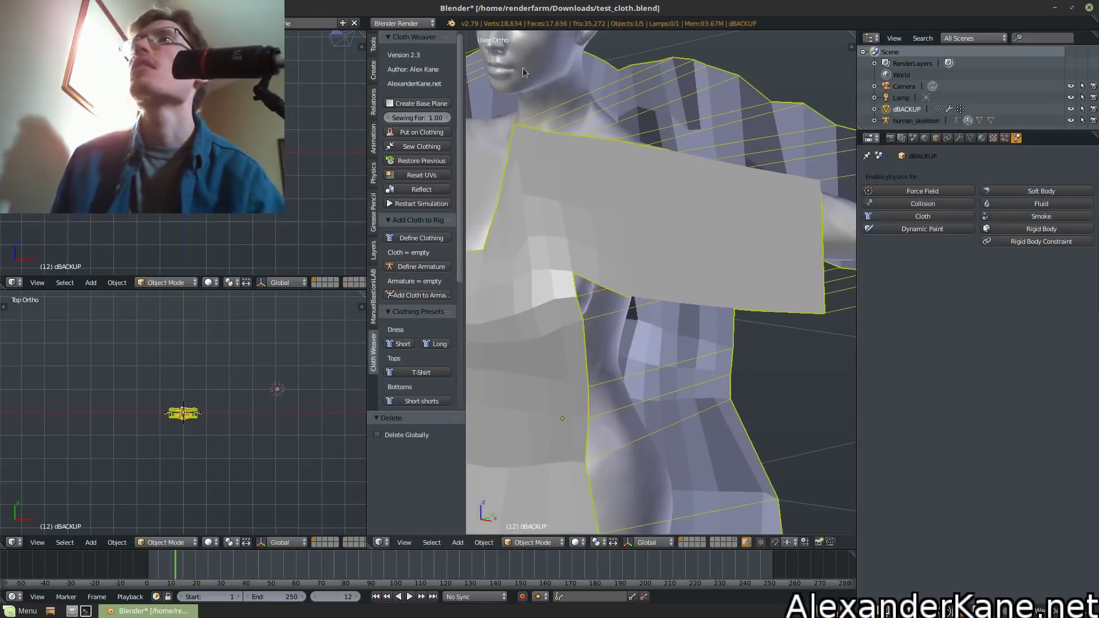
Set the body's collision outer thickness to 0.005
right_click(575, 71)
left_click(1035, 287)
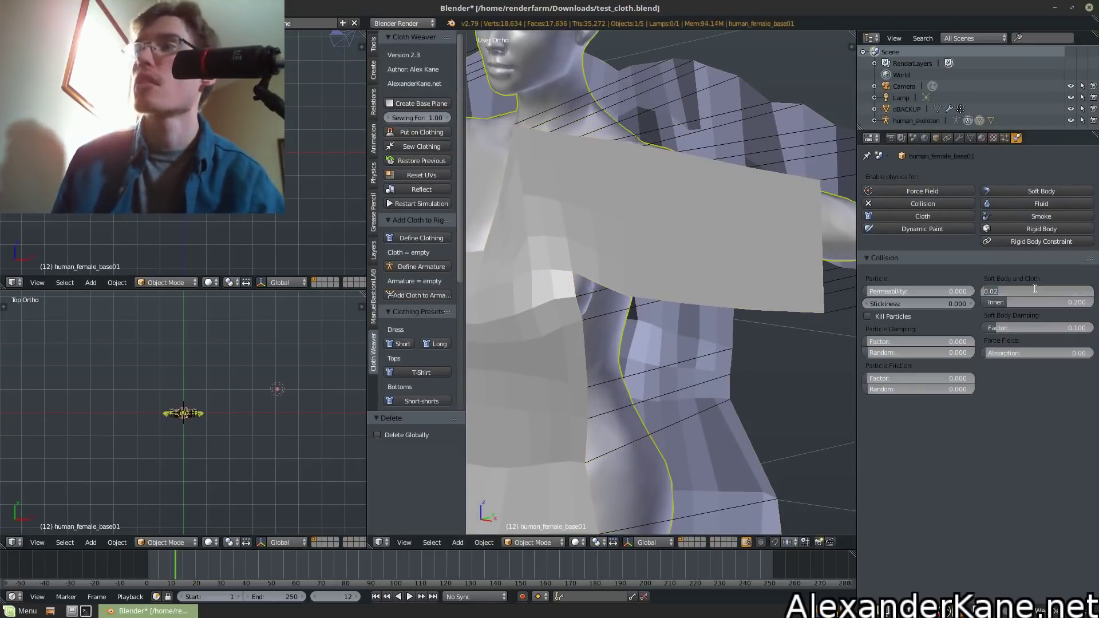
type("0.005")
key("Return")
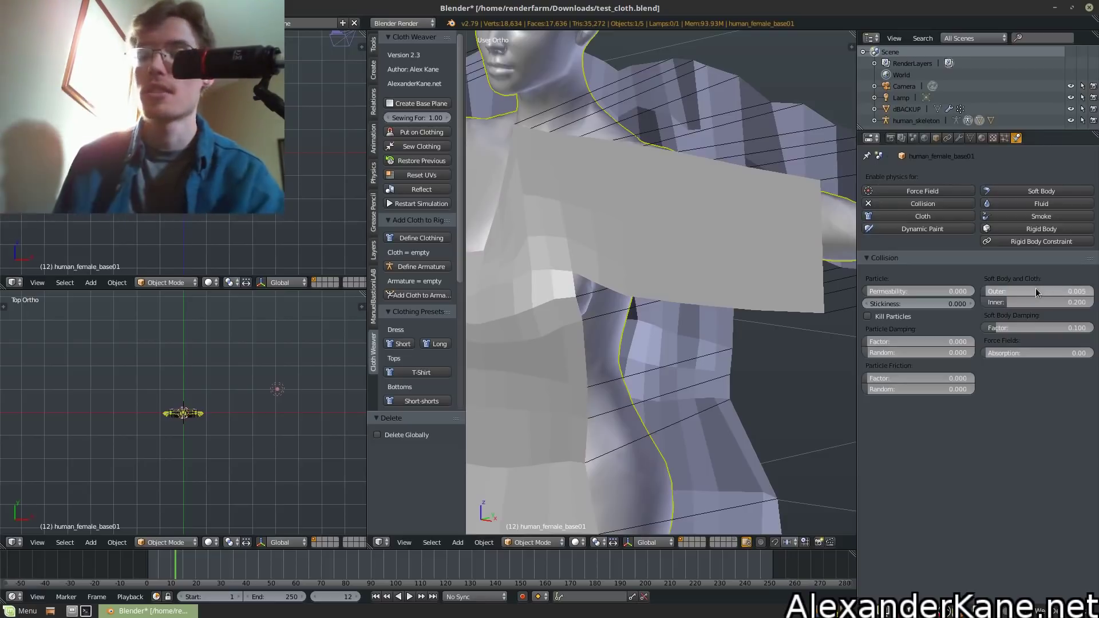
Drape the dress onto the character with Put on Clothing, then scrub back to frame 25
right_click(686, 226)
scroll(687, 224, "down", 4)
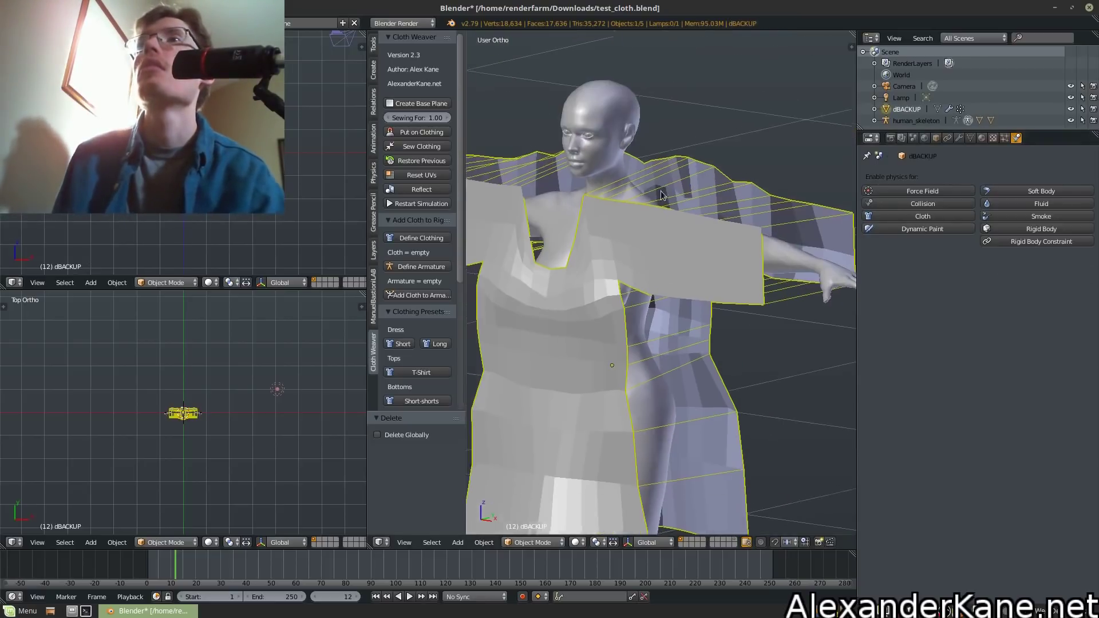
scroll(680, 210, "up", 2)
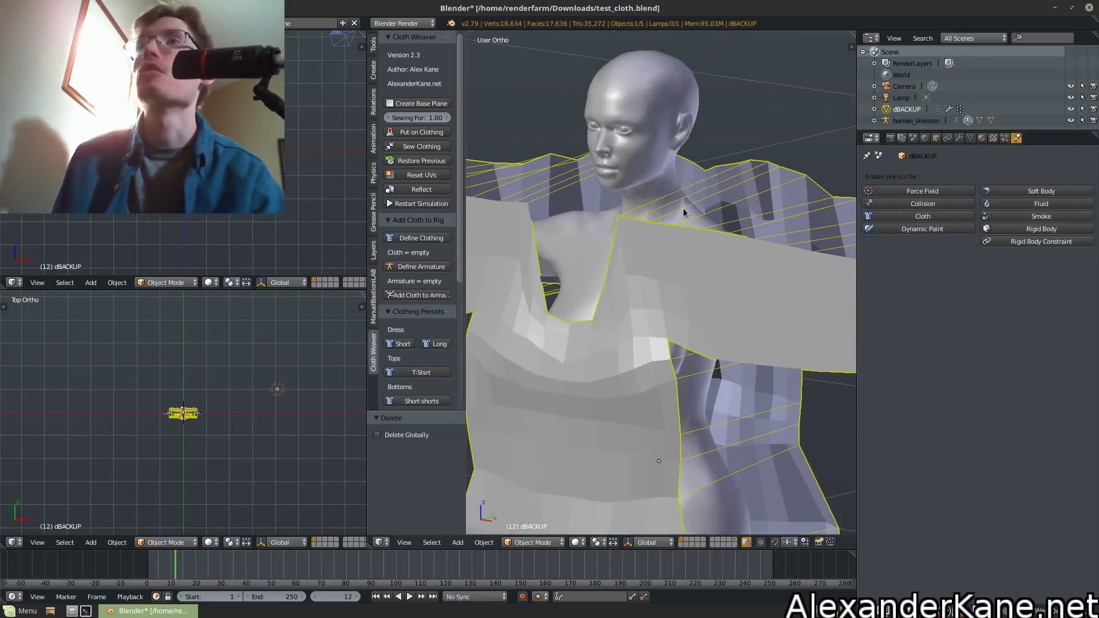
left_click(432, 133)
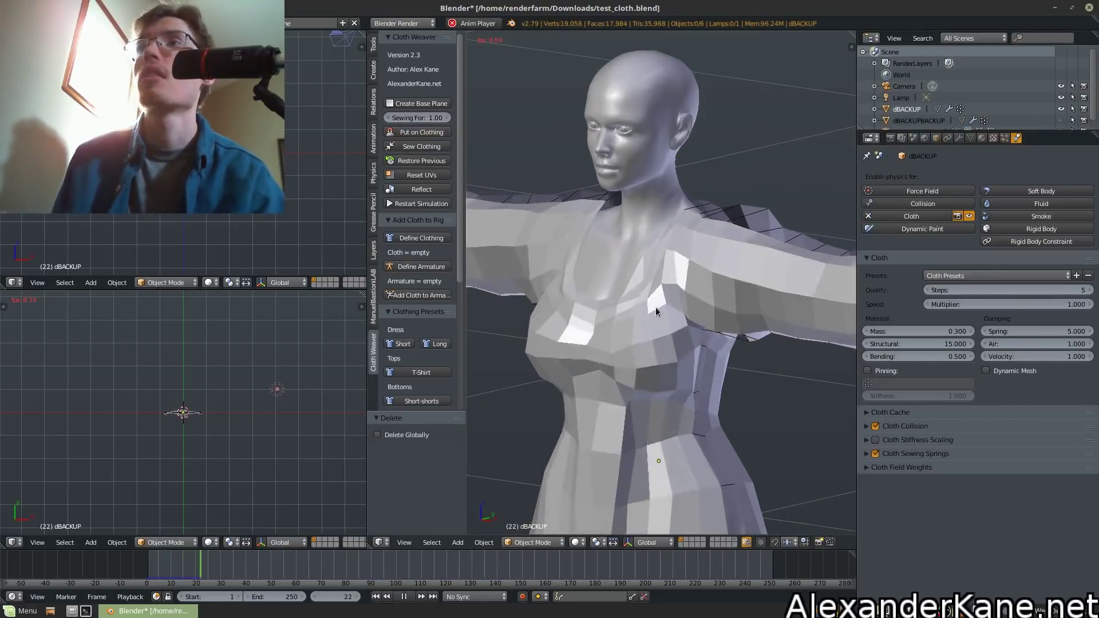
left_click(403, 597)
middle_click_drag(715, 269, 688, 257)
left_click_drag(224, 567, 208, 569)
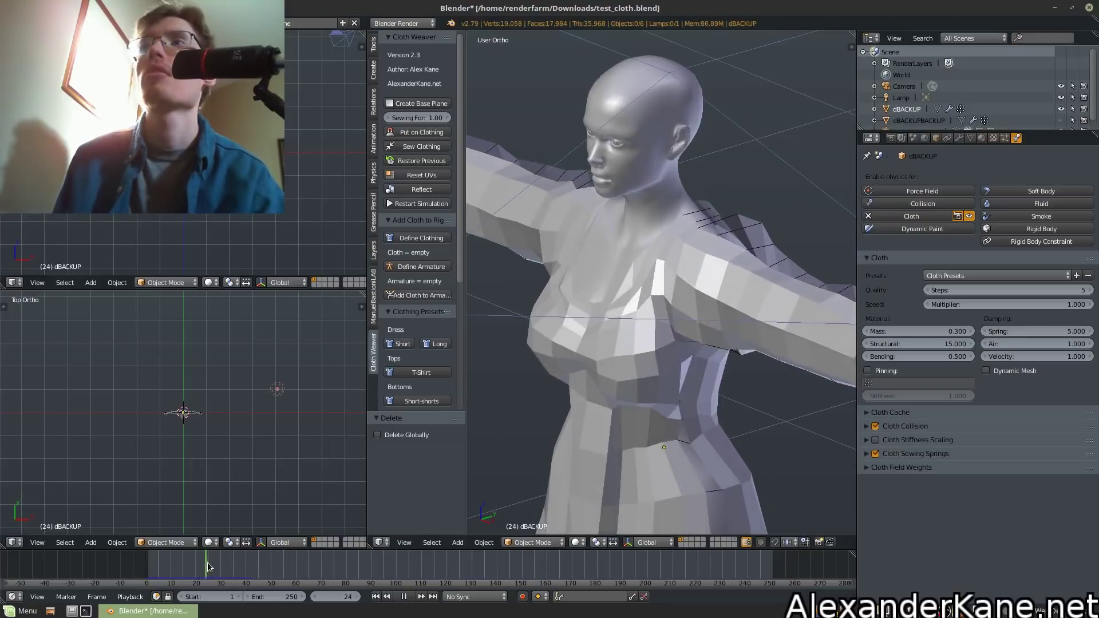
right_click(558, 374)
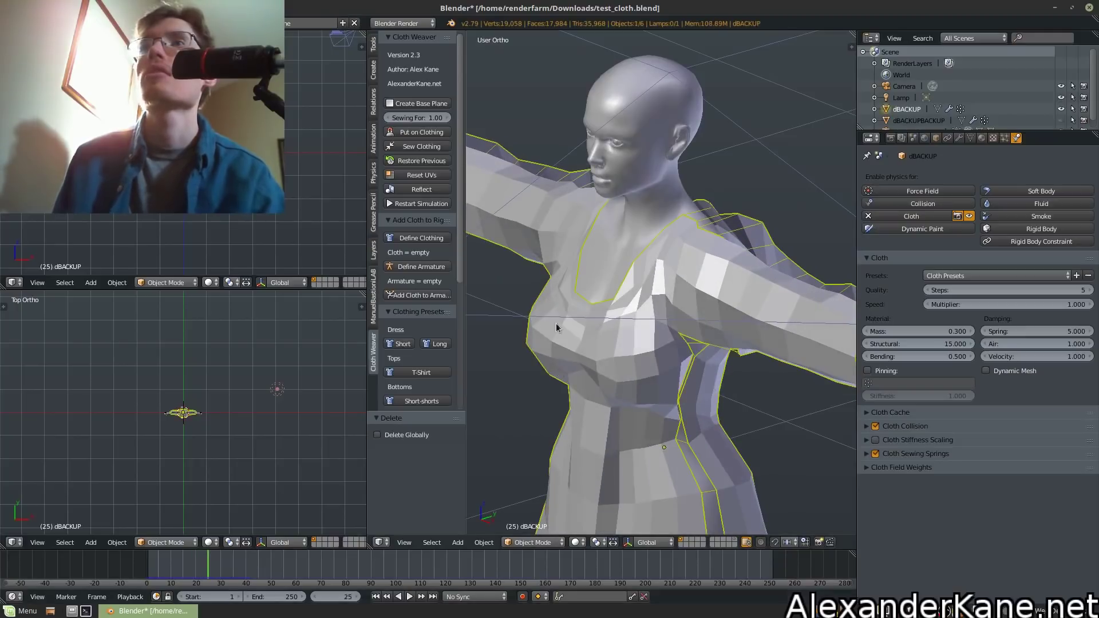
Sew and smooth the dress, simulating and pausing at frame 12
left_click(423, 146)
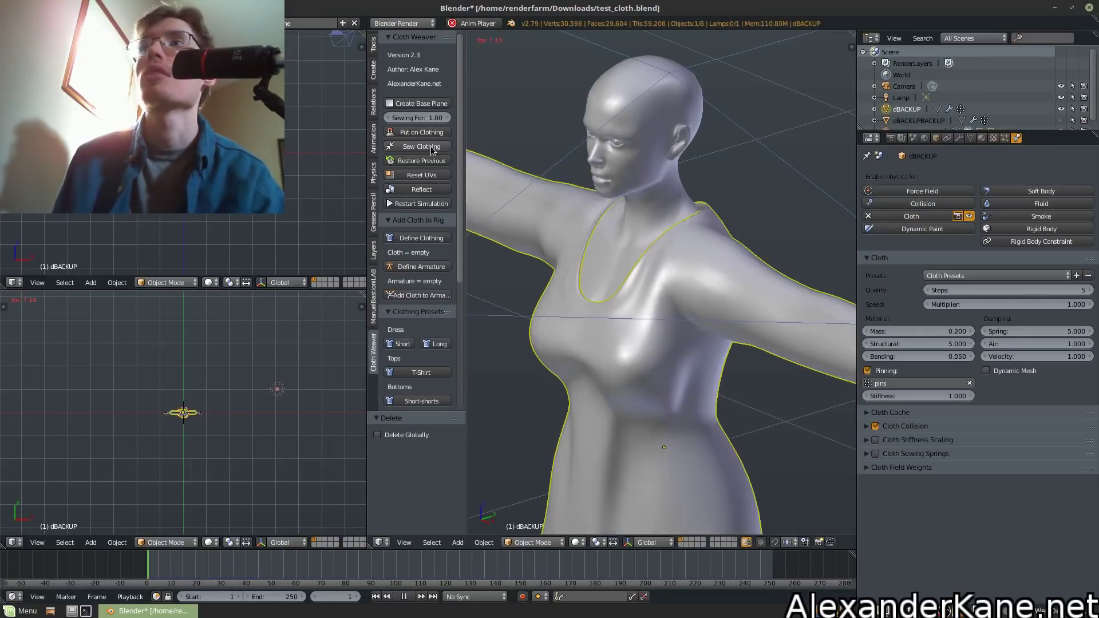
left_click(404, 597)
middle_click_drag(572, 435, 640, 284)
scroll(627, 289, "up", 3)
Nudge a dress shoulder vertex along the Y axis in Edit Mode
key("Tab")
right_click(612, 232)
key("g")
key("y")
left_click(744, 343)
middle_click_drag(744, 343, 675, 344)
key("Tab")
Restart the cloth simulation and stop its playback
key("Tab")
scroll(675, 344, "up", 4)
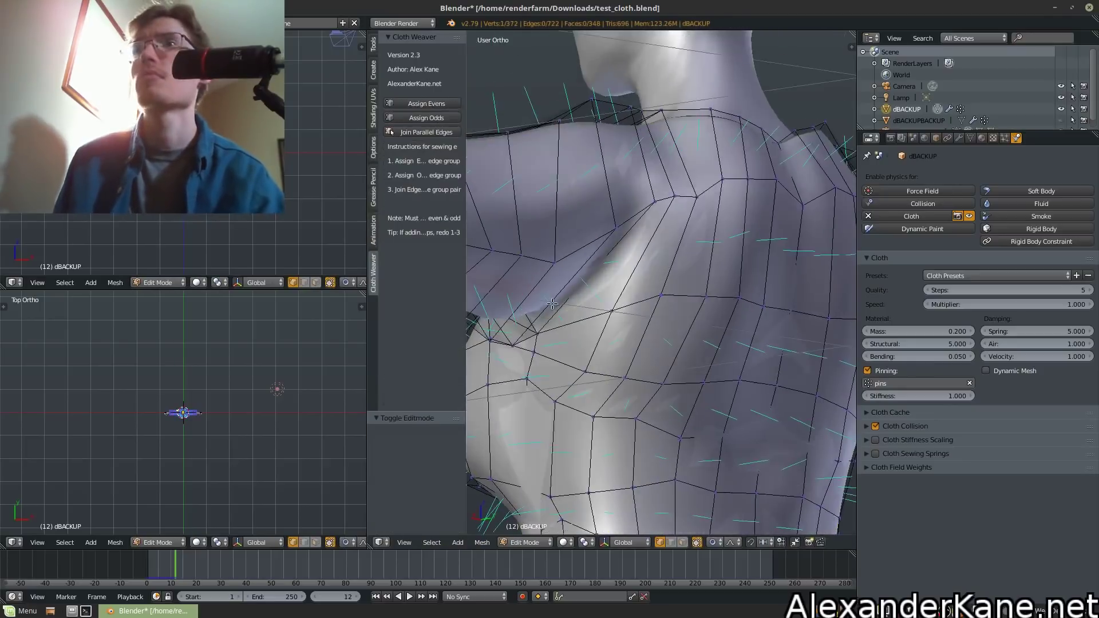
key("Tab")
scroll(658, 322, "down", 2)
scroll(659, 324, "down", 3)
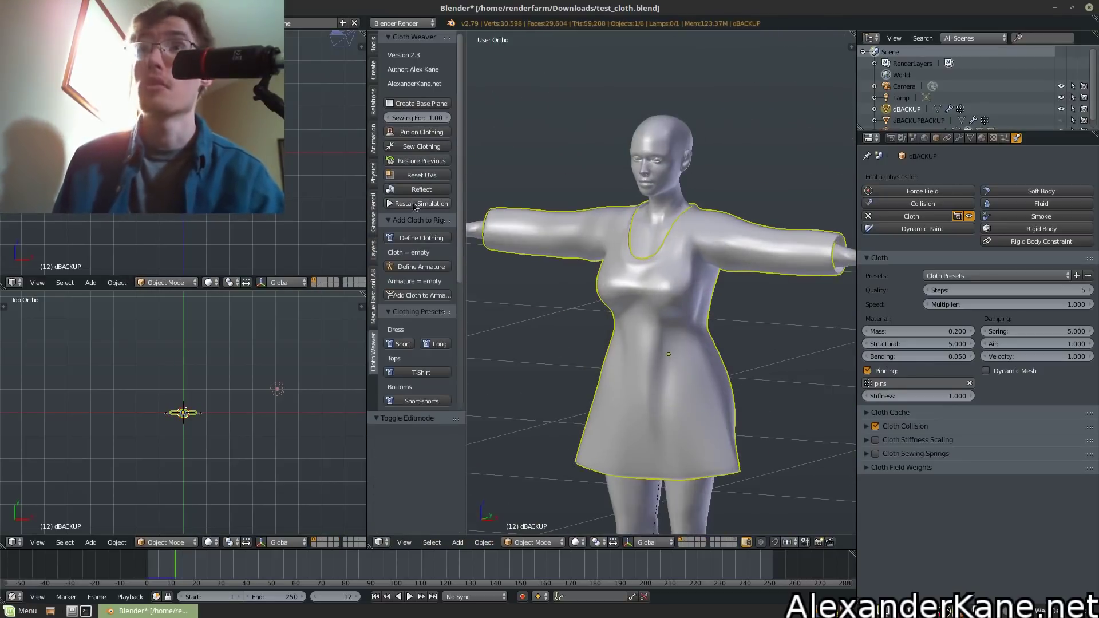
left_click(420, 205)
key("Escape")
Nudge the dress's back vertices along Y and restart the cloth simulation
key("Tab")
middle_click_drag(658, 321, 675, 153)
key("g")
key("y")
left_click(676, 281)
Nudge the selected vertices along X and re-run the simulation, stopping at frame 25
key("Tab")
left_click(424, 204)
key("Escape")
key("Tab")
key("g")
key("x")
left_click(709, 269)
middle_click_drag(709, 269, 727, 272)
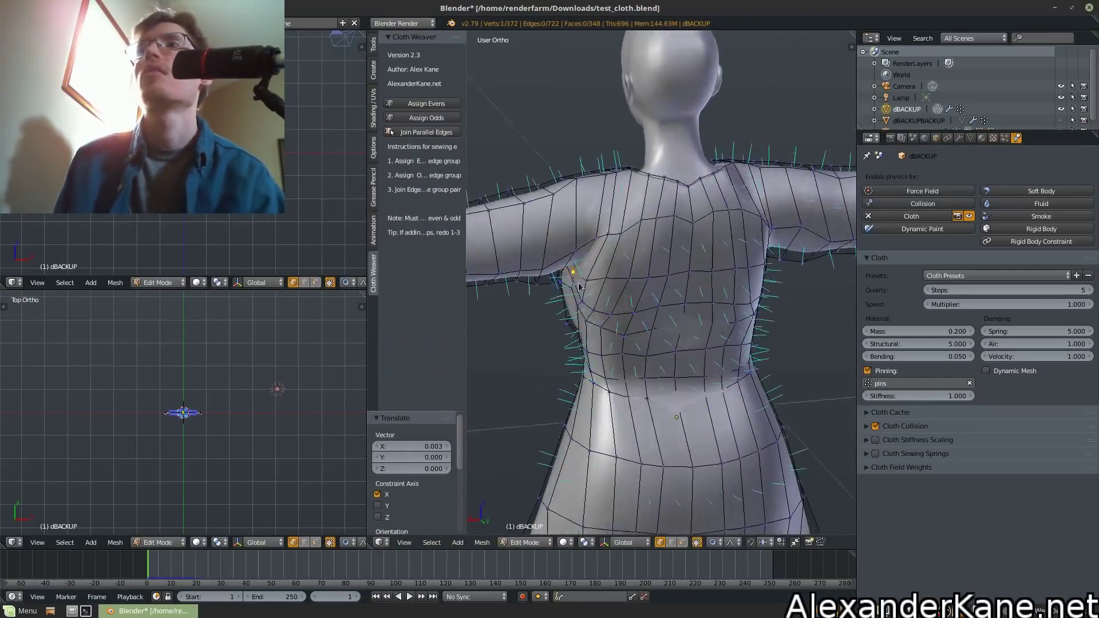
key("Tab")
left_click(422, 203)
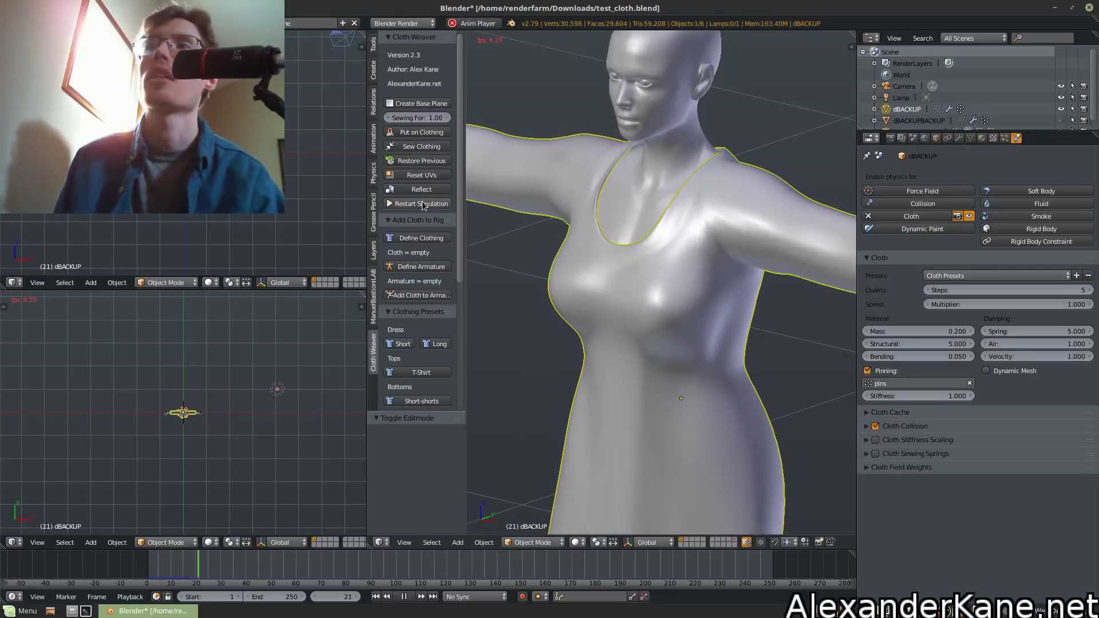
key("alt+a")
Check the fitted torso, switching to the character-creator tools and back to Cloth Weaver
scroll(678, 278, "down", 4)
scroll(705, 262, "up", 4)
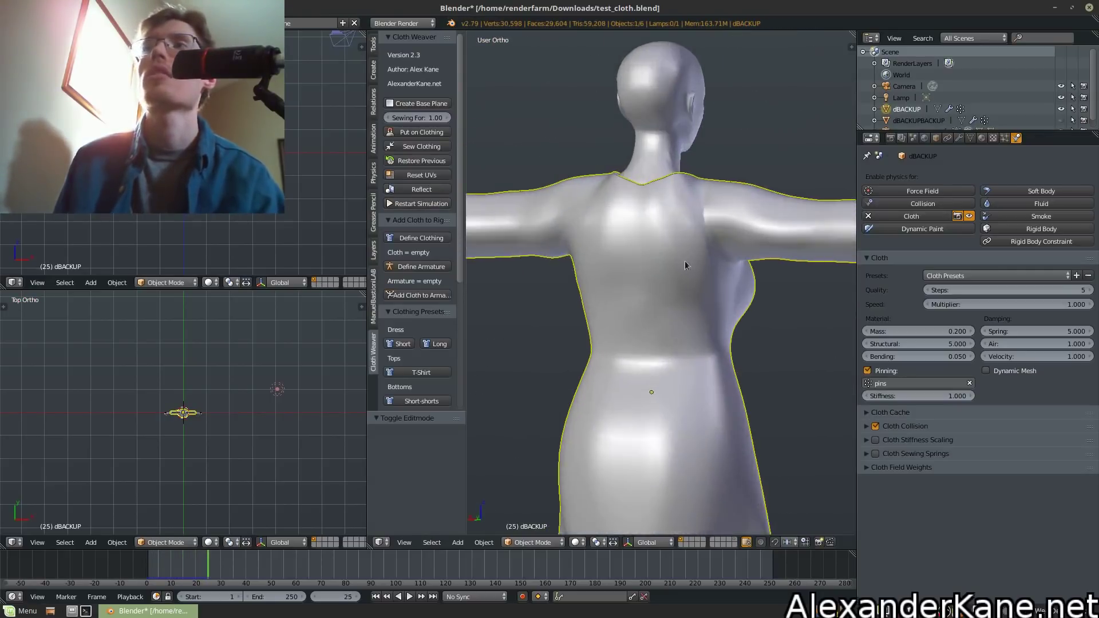
scroll(613, 261, "up", 2)
middle_click_drag(614, 260, 641, 248)
scroll(641, 247, "up", 1)
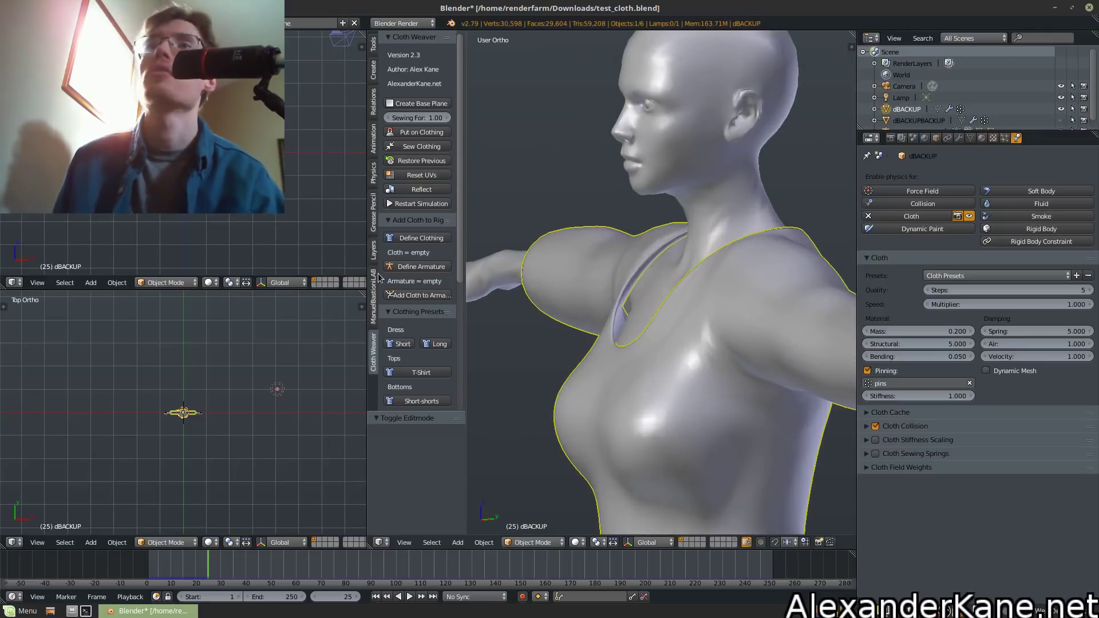
left_click(373, 309)
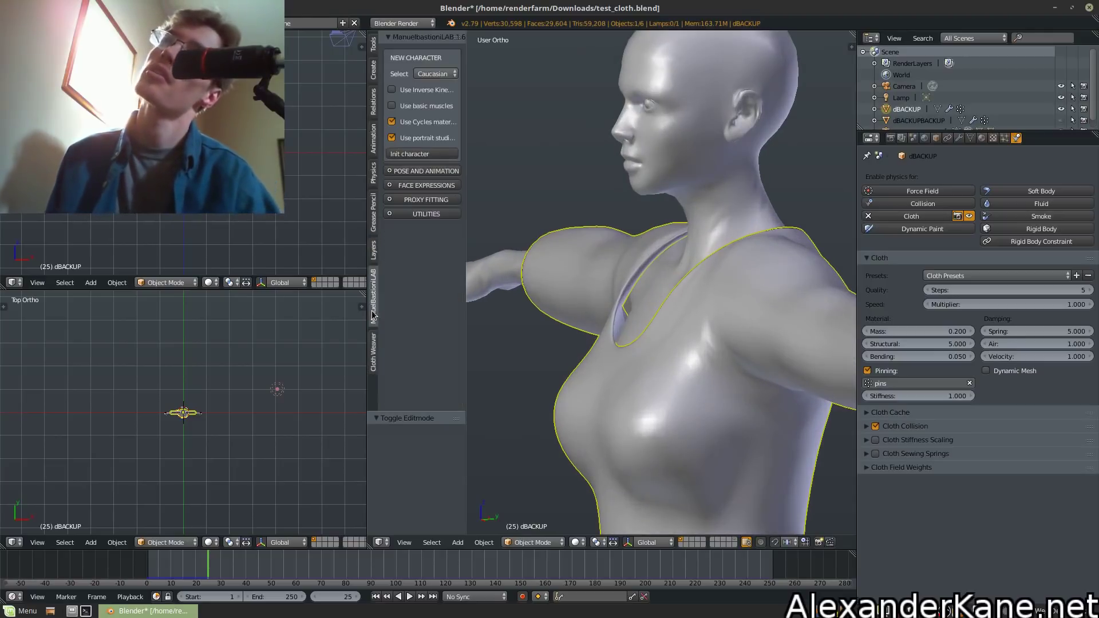
left_click(374, 350)
middle_click_drag(589, 279, 682, 259)
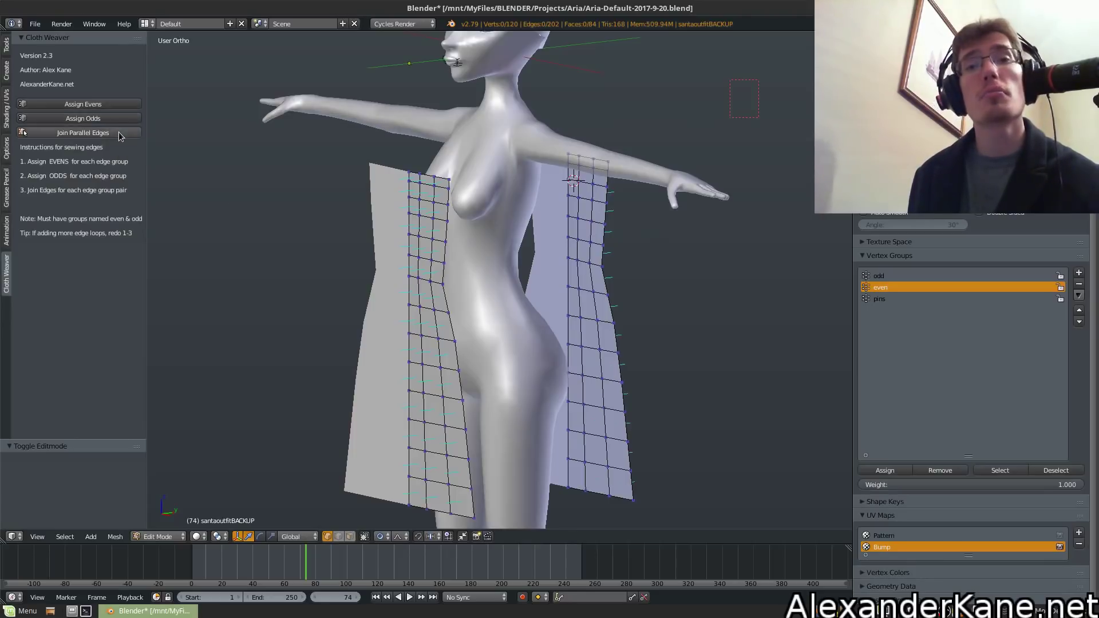
Assign the left panel's inner edge loop to the even group
middle_click_drag(461, 193, 453, 182)
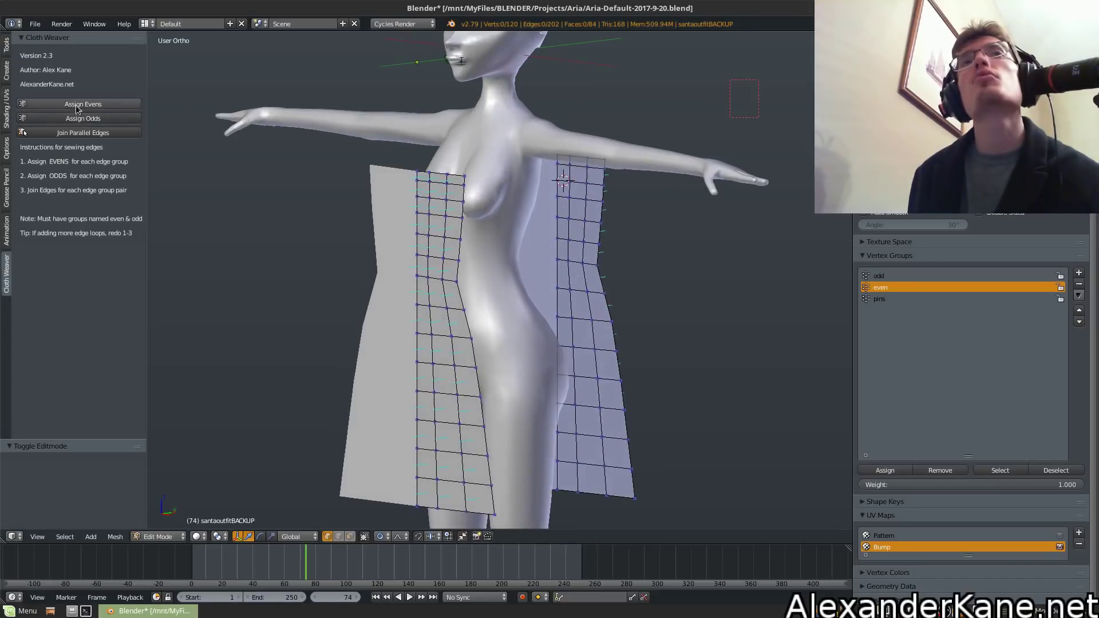
middle_click_drag(449, 193, 462, 196)
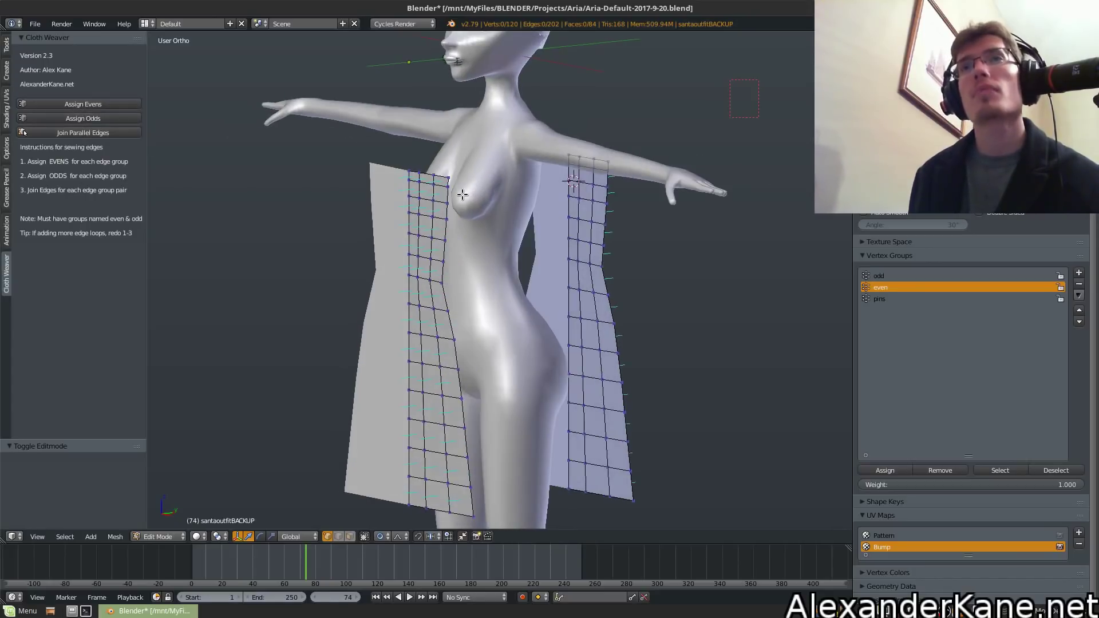
right_click(448, 195, "alt")
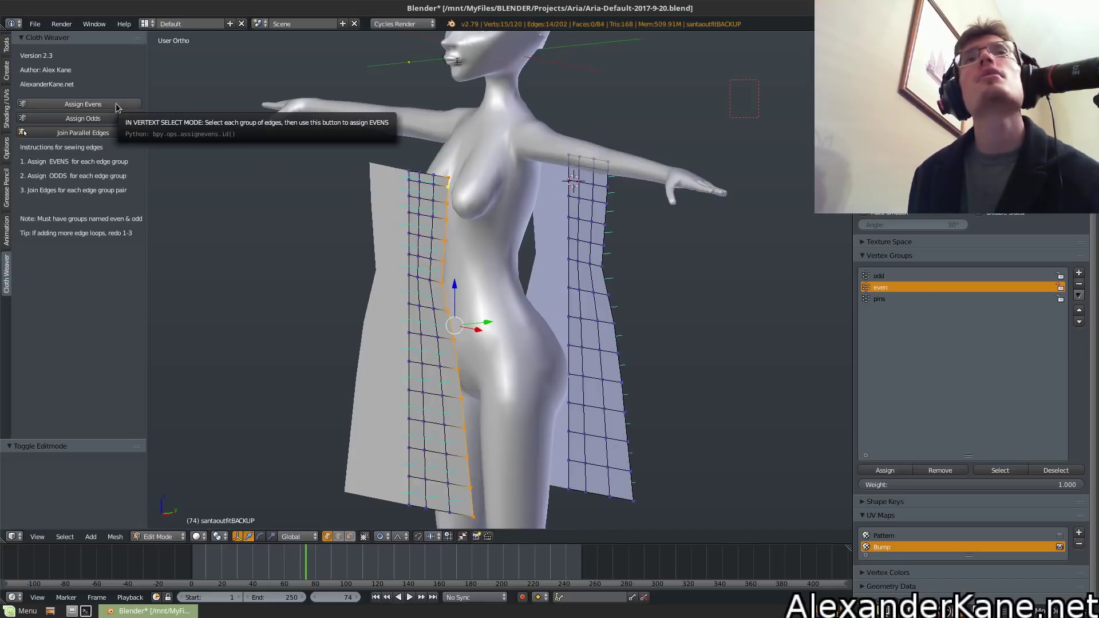
left_click(116, 105)
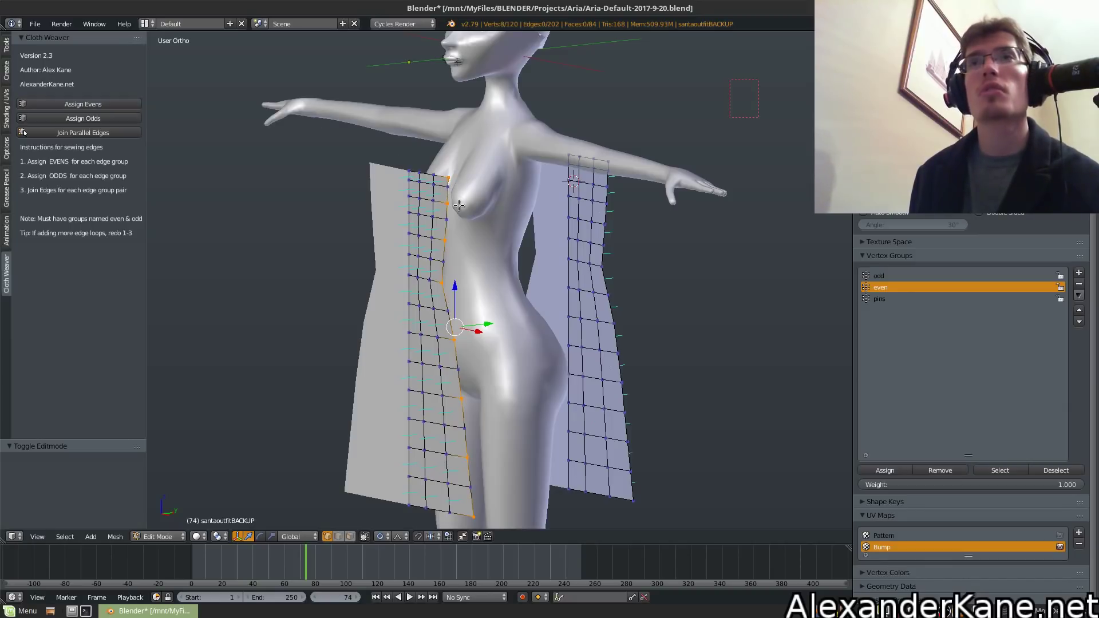
Assign the right panel's outer edge loop to the even group and check the group's vertices
key("a")
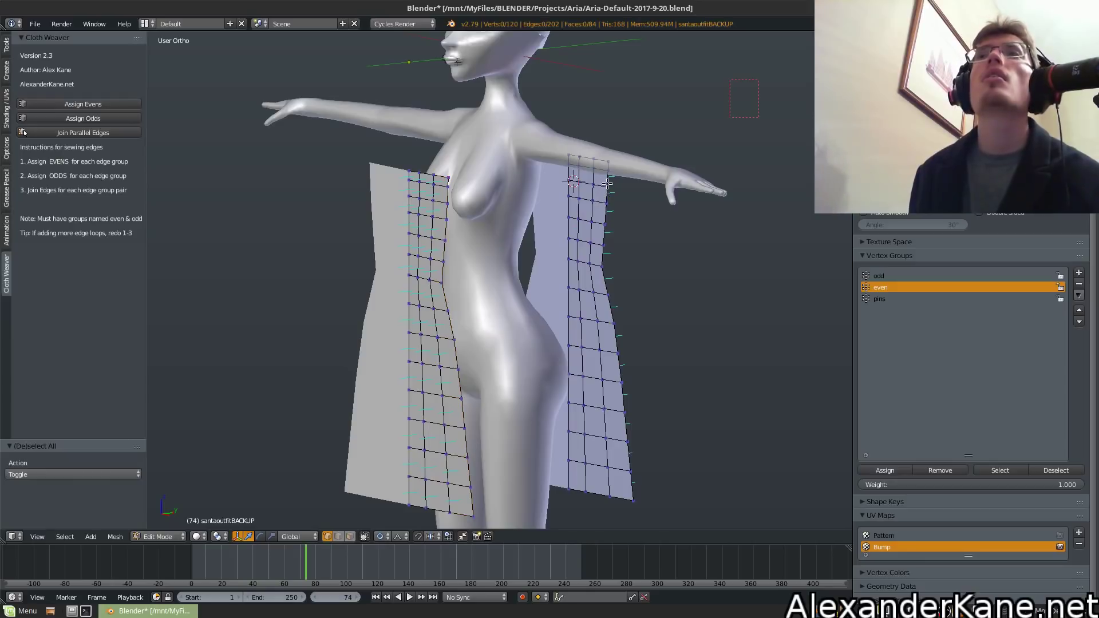
right_click(607, 182, "alt")
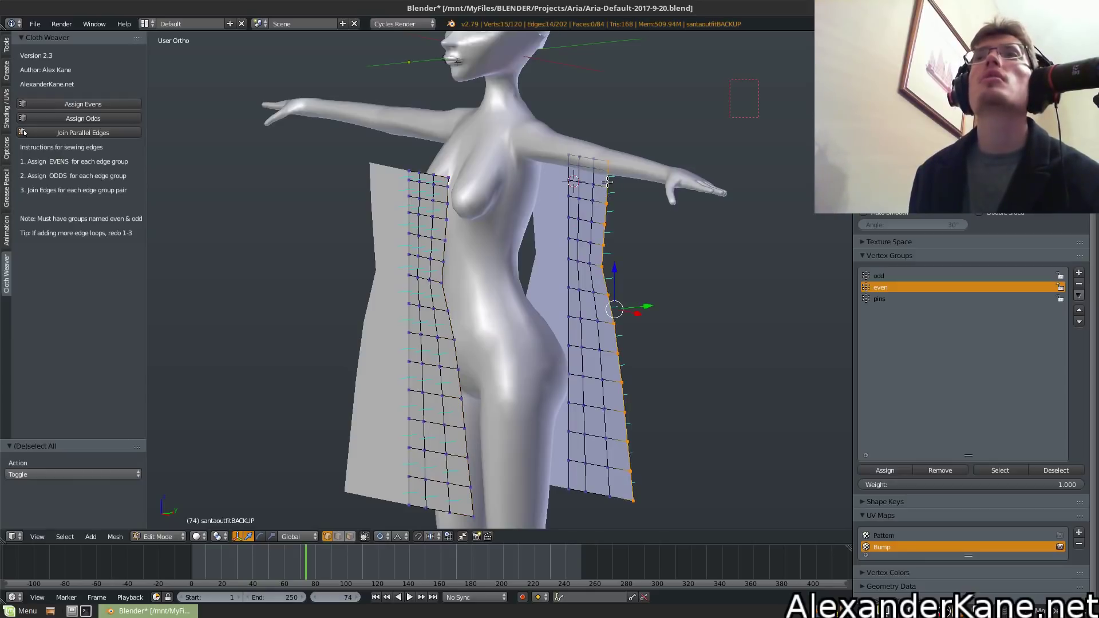
left_click(104, 103)
key("a")
left_click(998, 470)
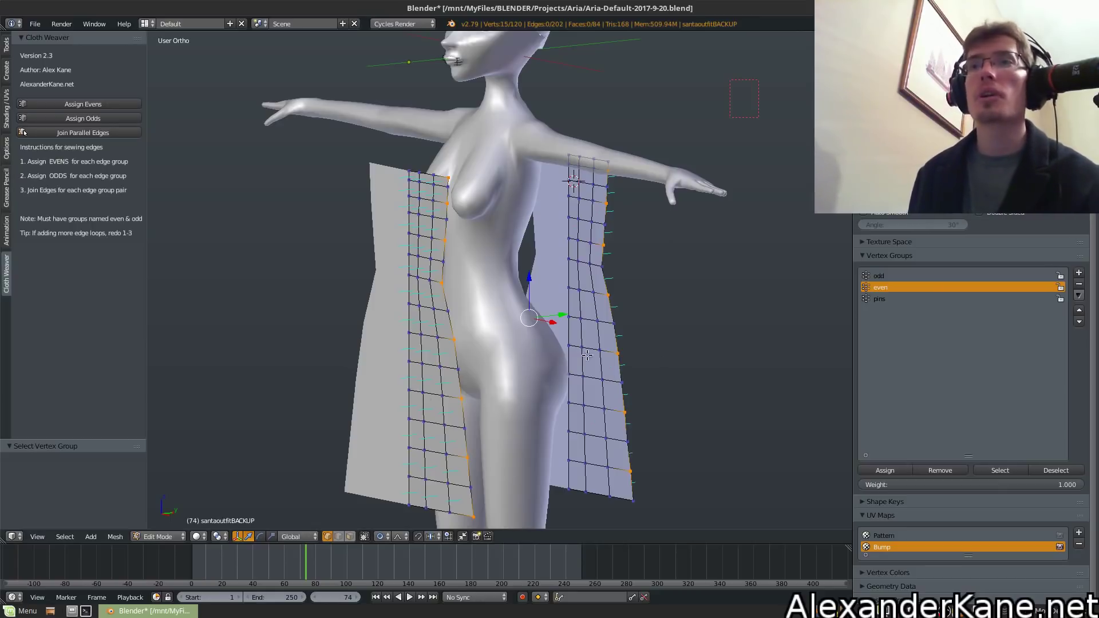
Remove all mesh vertices from the even vertex group
key("a")
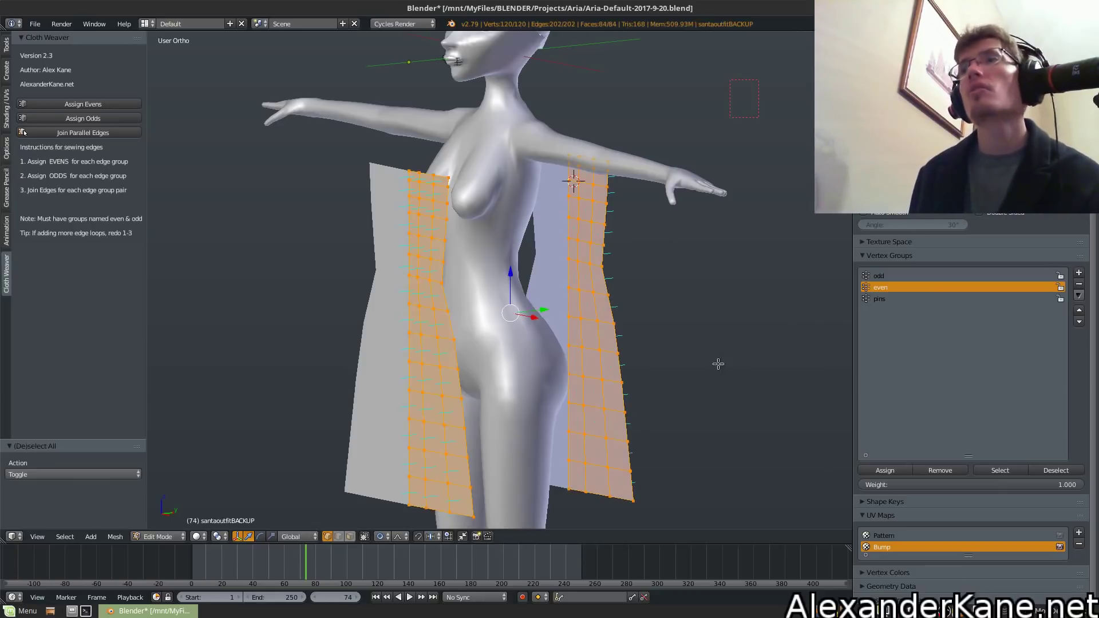
left_click(939, 472)
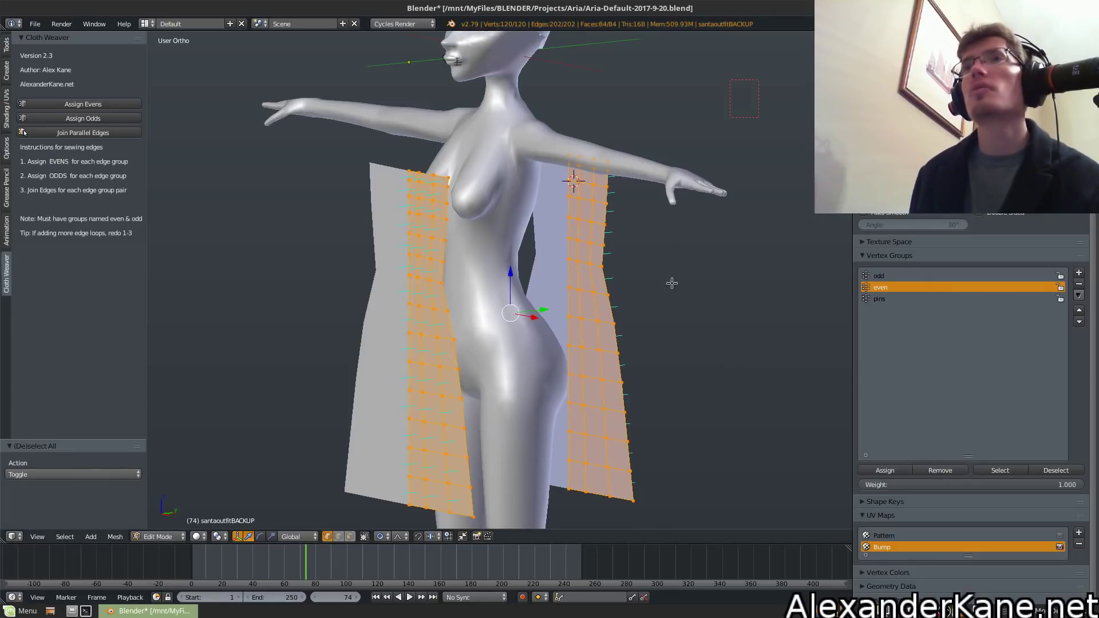
key("a")
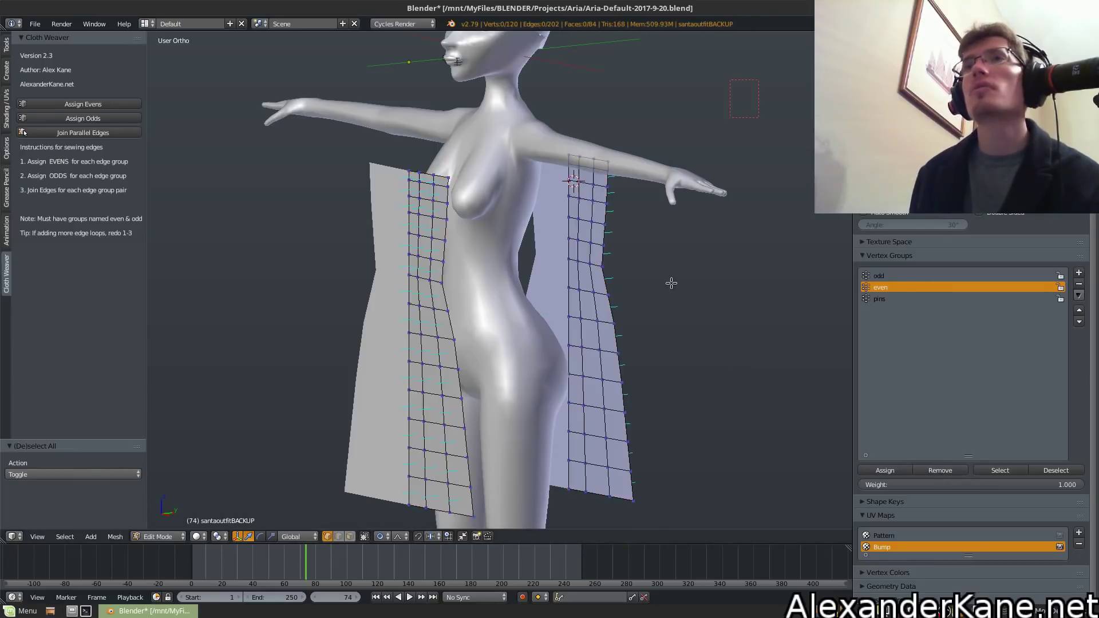
Reselect the left and right panel edge loops and recheck the even group's vertices
right_click(449, 188, "alt")
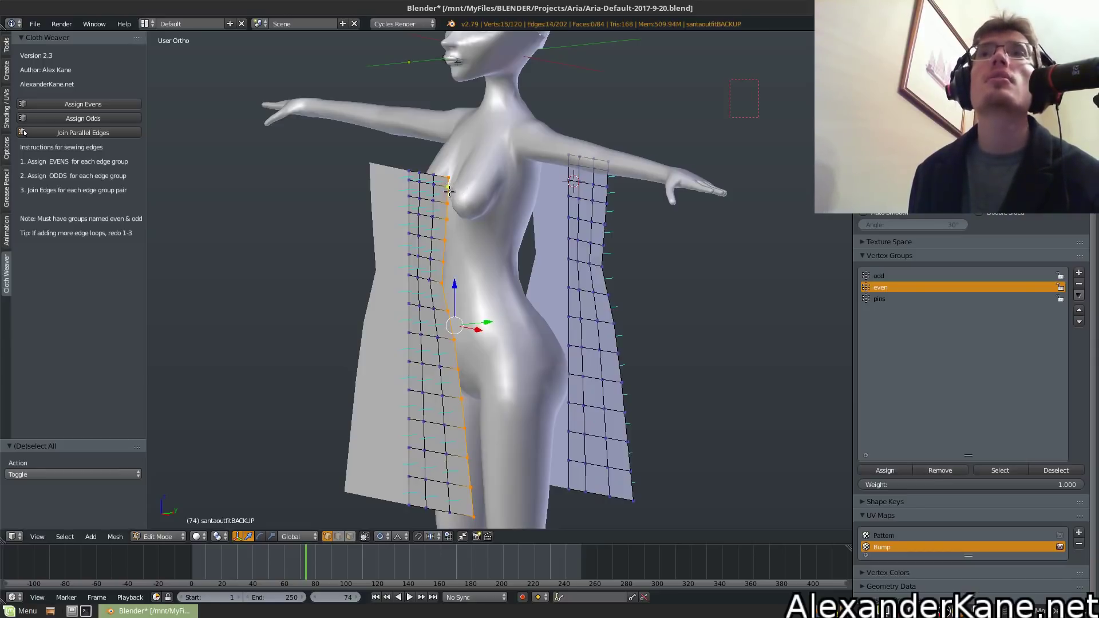
left_click(107, 107)
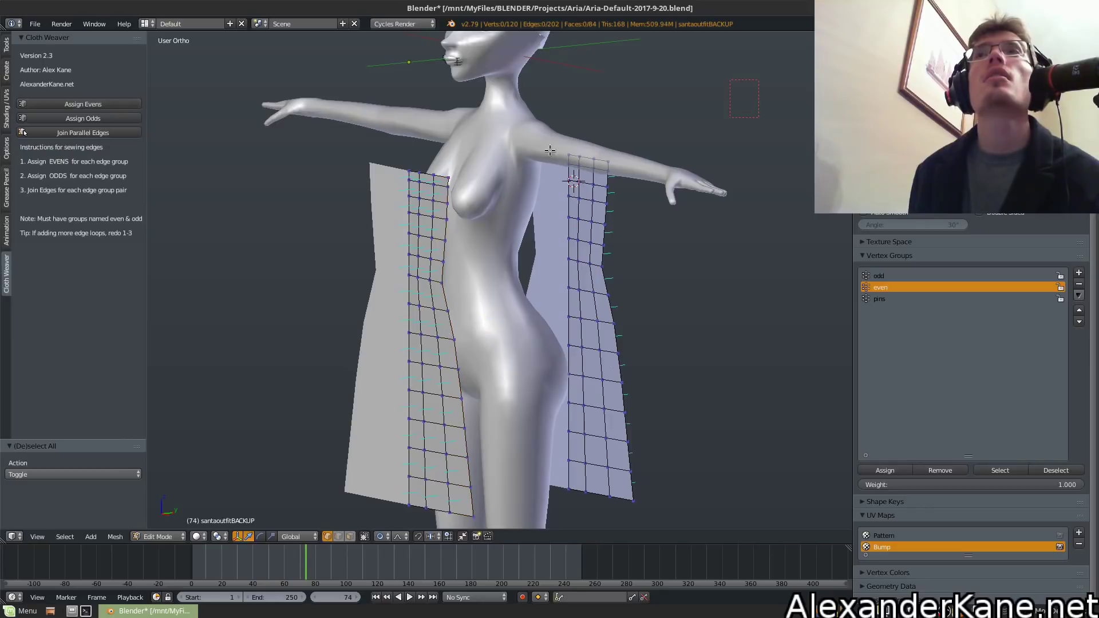
right_click(607, 171, "alt")
key("a")
right_click(611, 172, "alt")
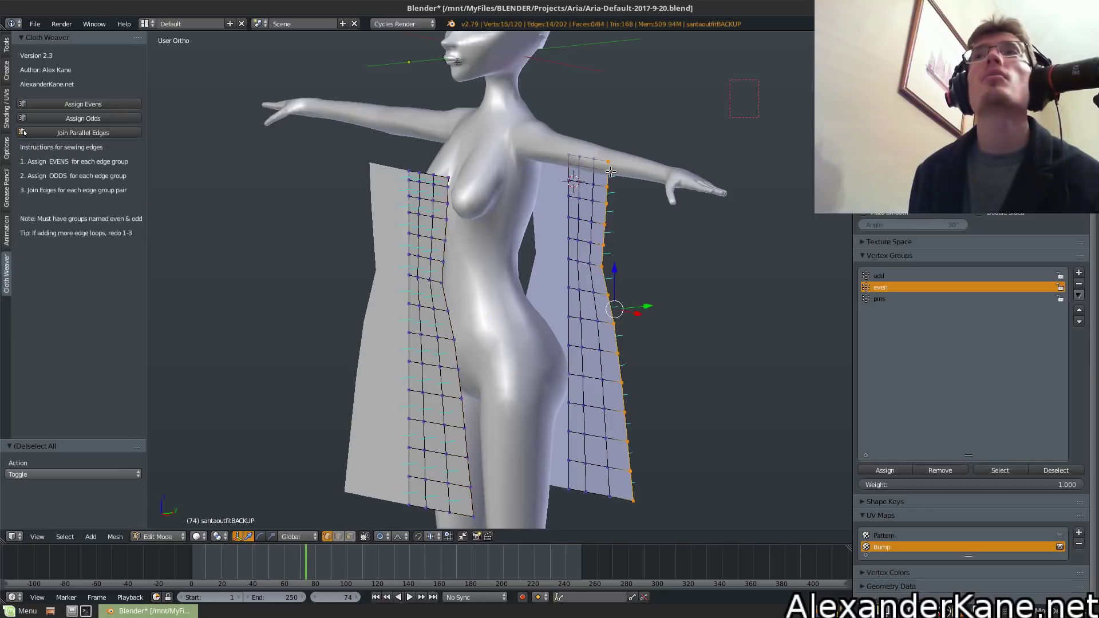
left_click(108, 103)
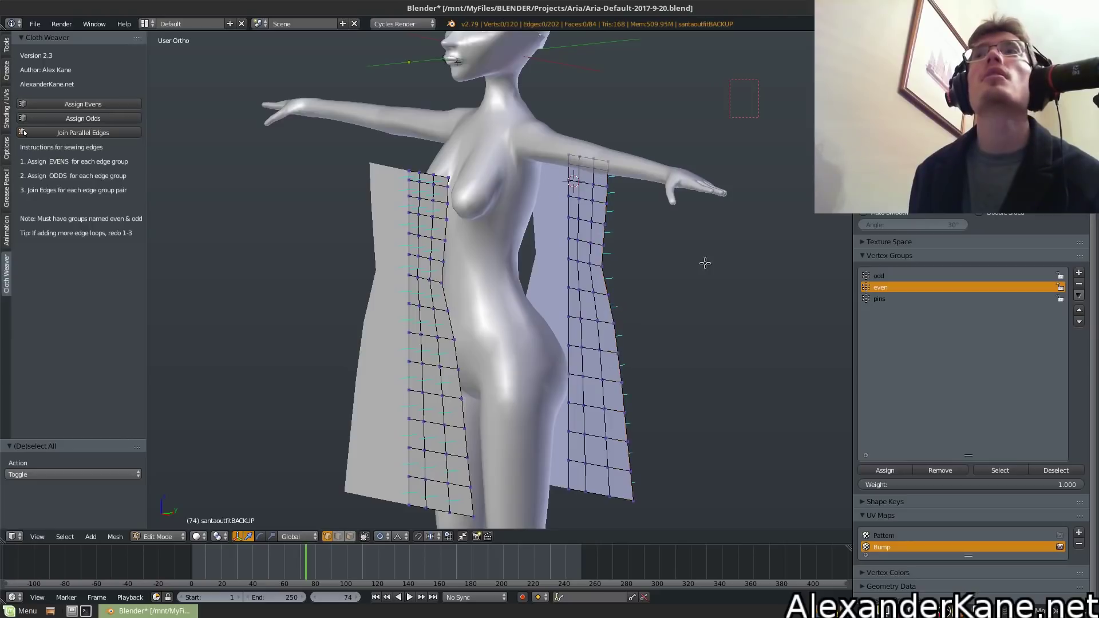
left_click(999, 470)
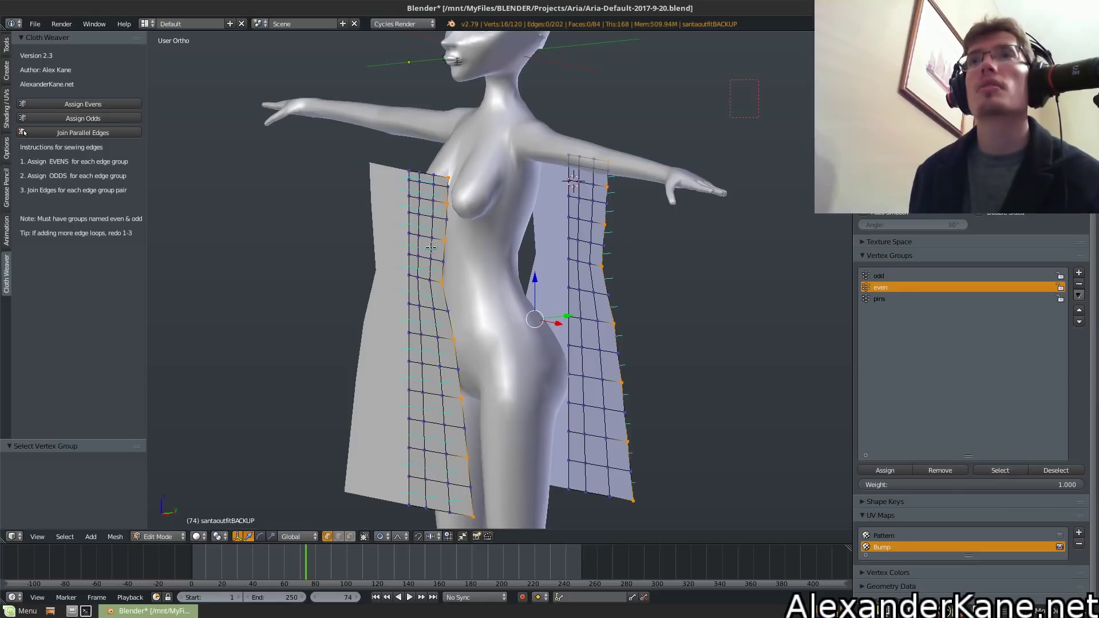
key("a")
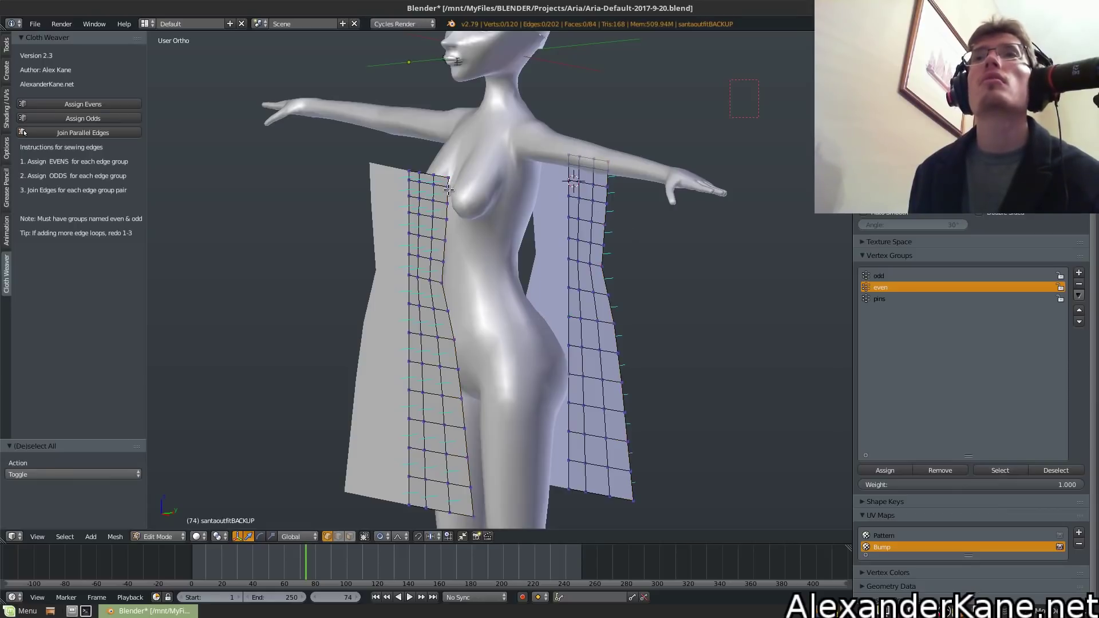
Assign the left panel's inner edge loop to the odd group and verify it
right_click(449, 189, "alt")
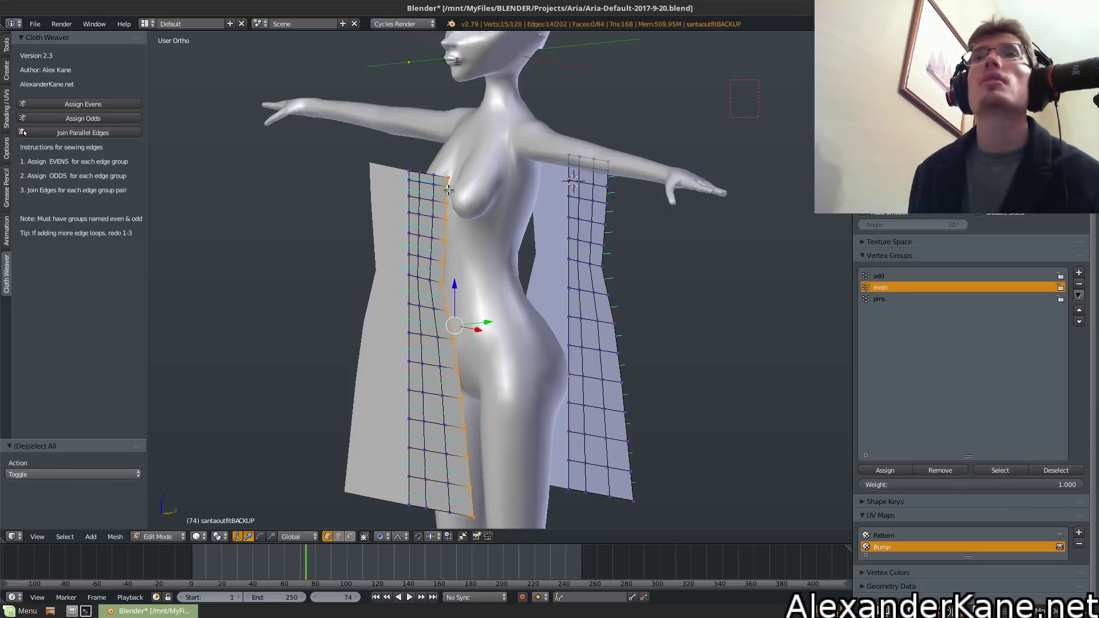
left_click(106, 118)
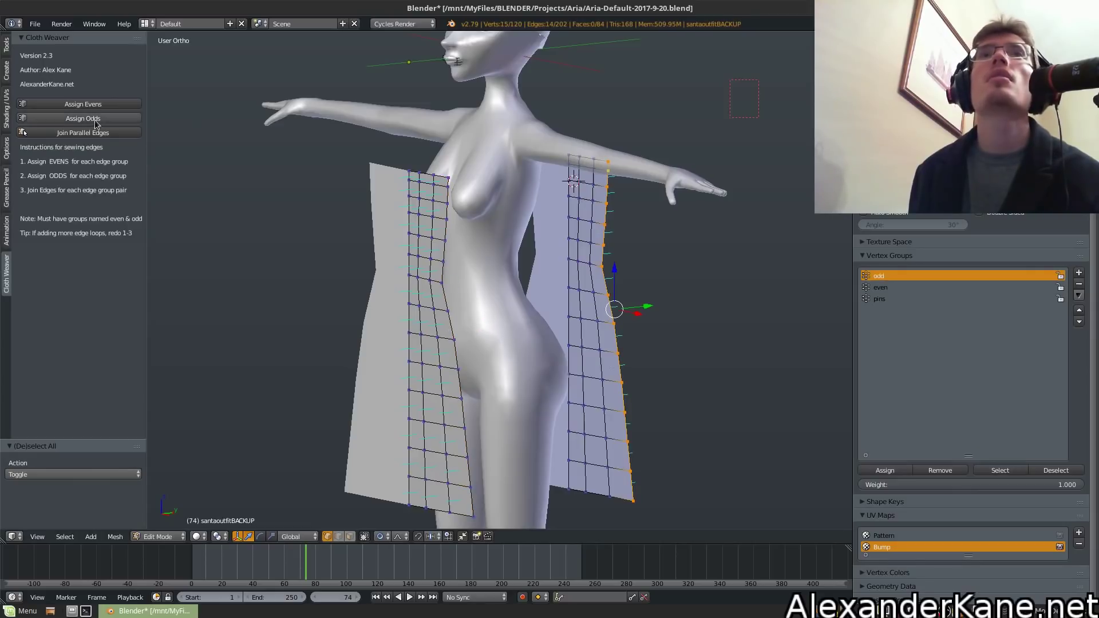
left_click(999, 470)
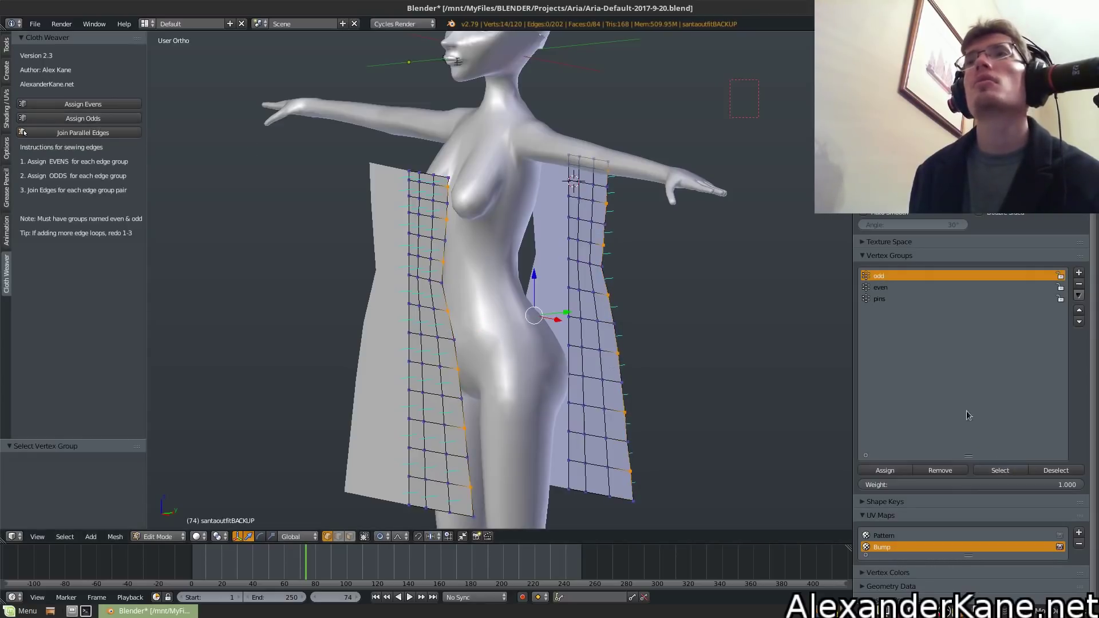
left_click(916, 287)
key("a")
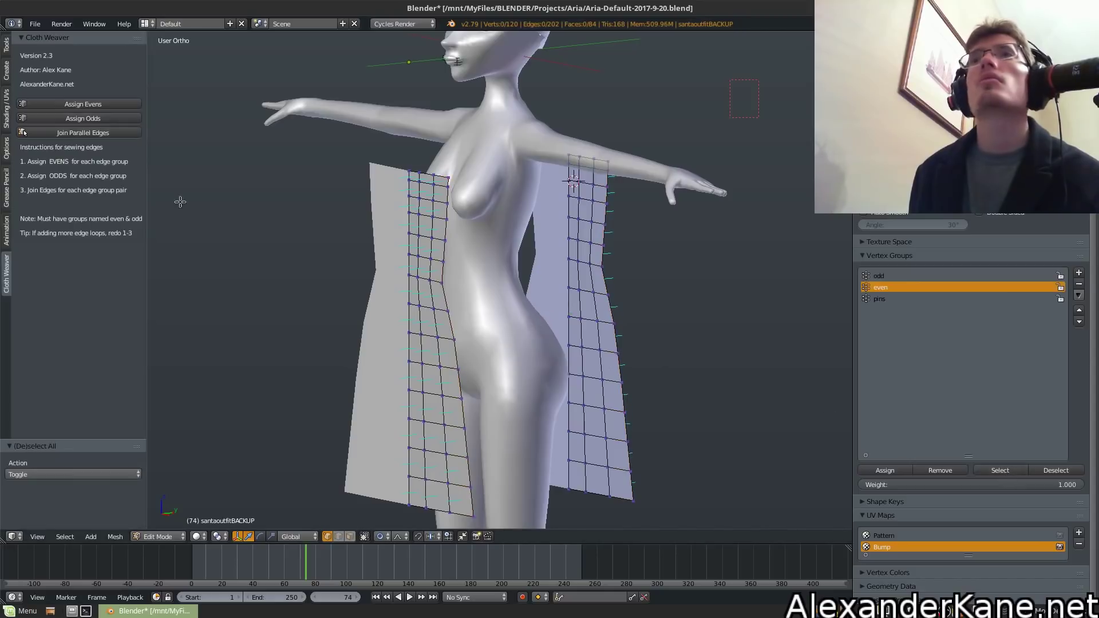
Select both the even and odd vertex groups and join their parallel edges across the panels
left_click(1000, 469)
left_click(912, 276)
left_click(998, 470)
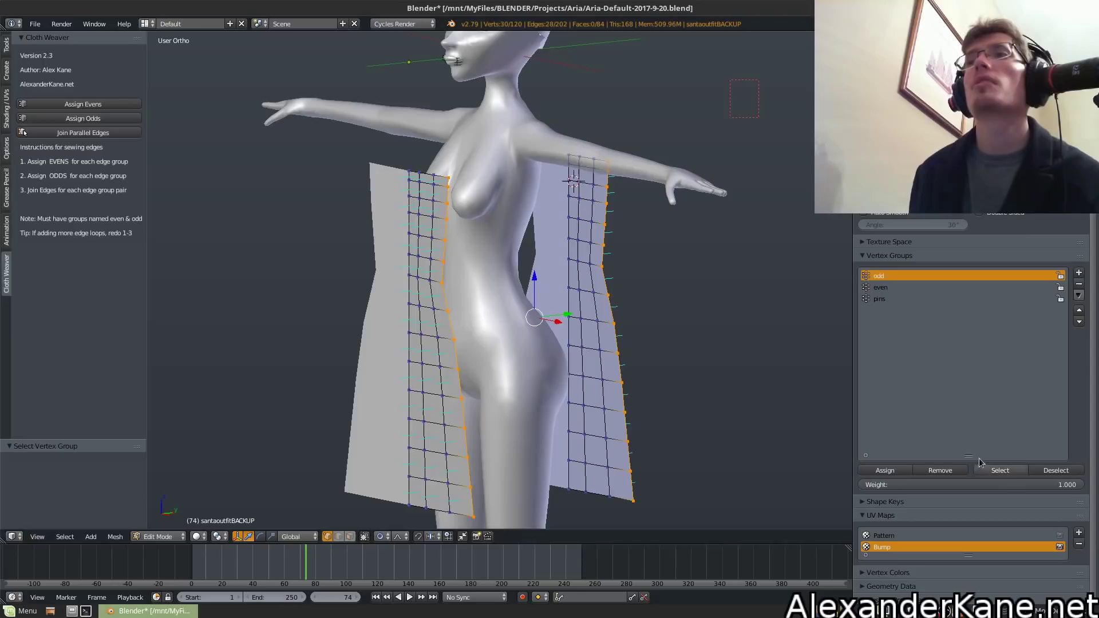
left_click(103, 135)
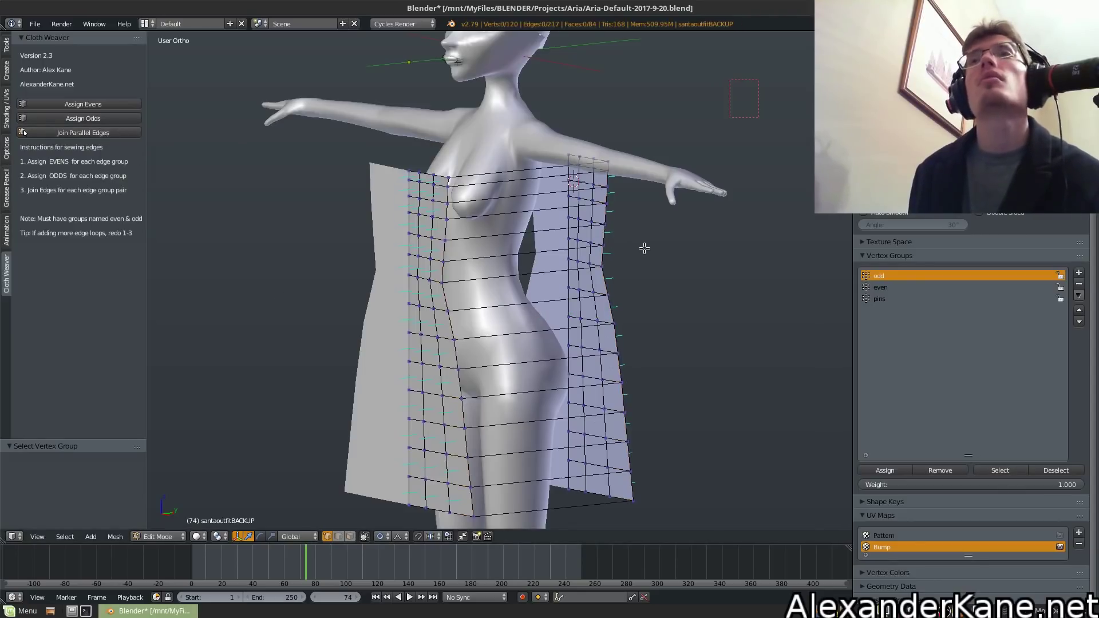
Reselect the even group and deselect the odd group's vertices
left_click(909, 287)
left_click(1000, 470)
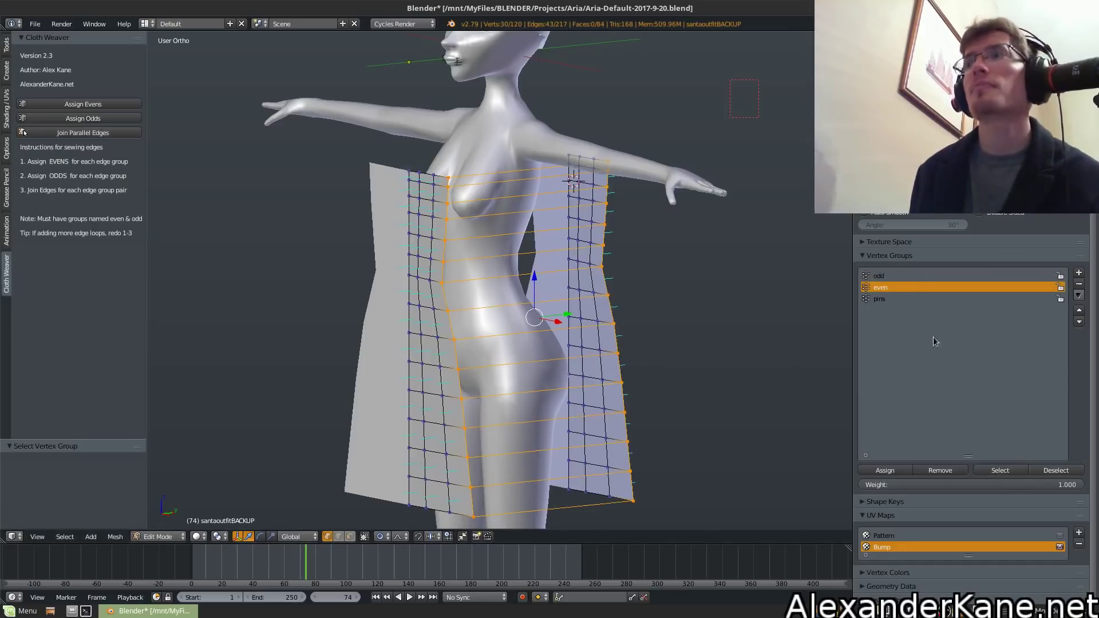
left_click(903, 275)
left_click(1056, 470)
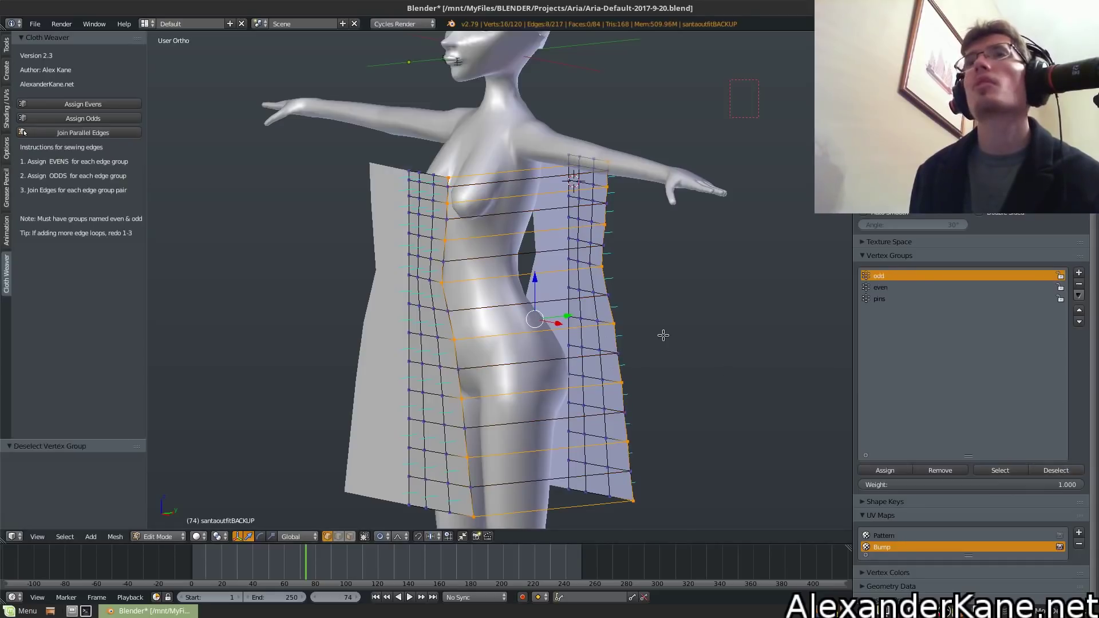
Set sewing force 1.00, rewind to frame 1, and simulate Put on Clothing to about frame 85
key("Tab")
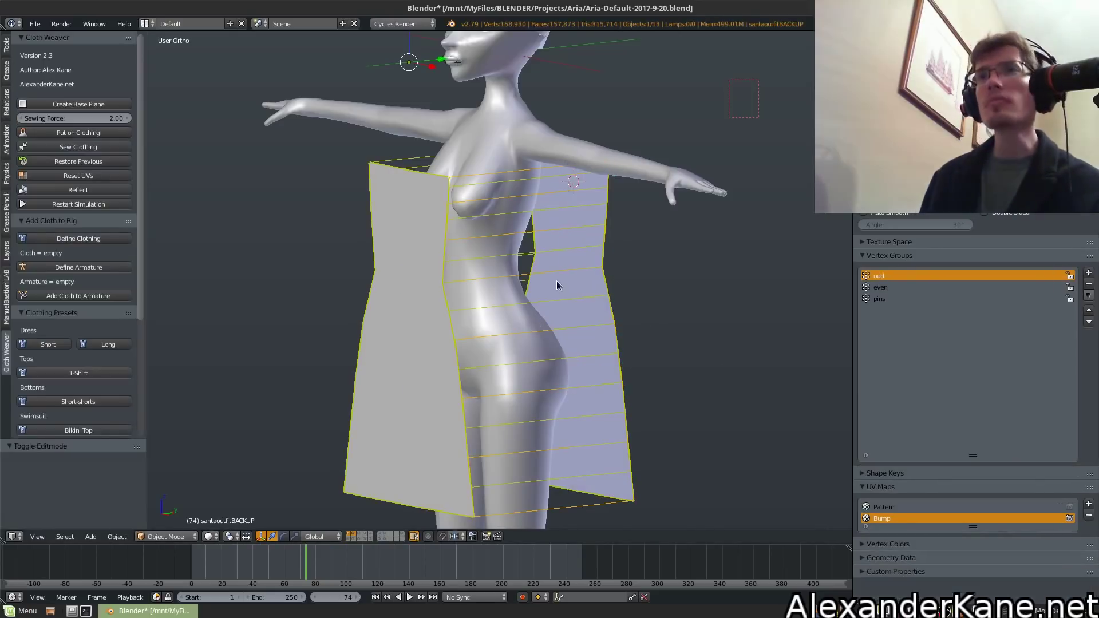
middle_click_drag(556, 280, 603, 284)
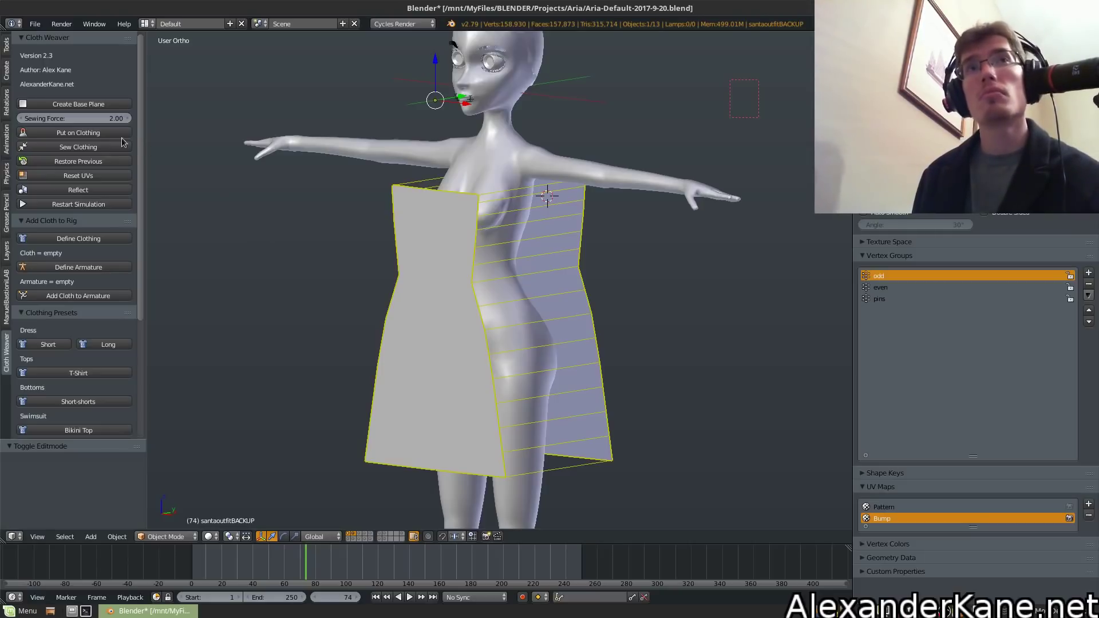
left_click_drag(99, 119, 86, 118)
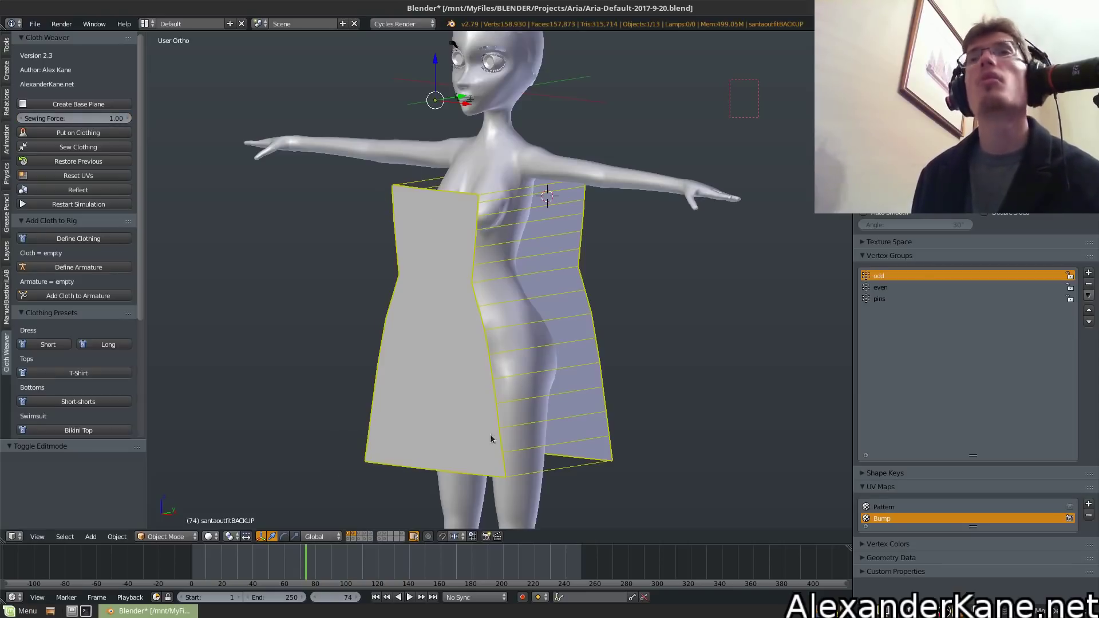
left_click(375, 597)
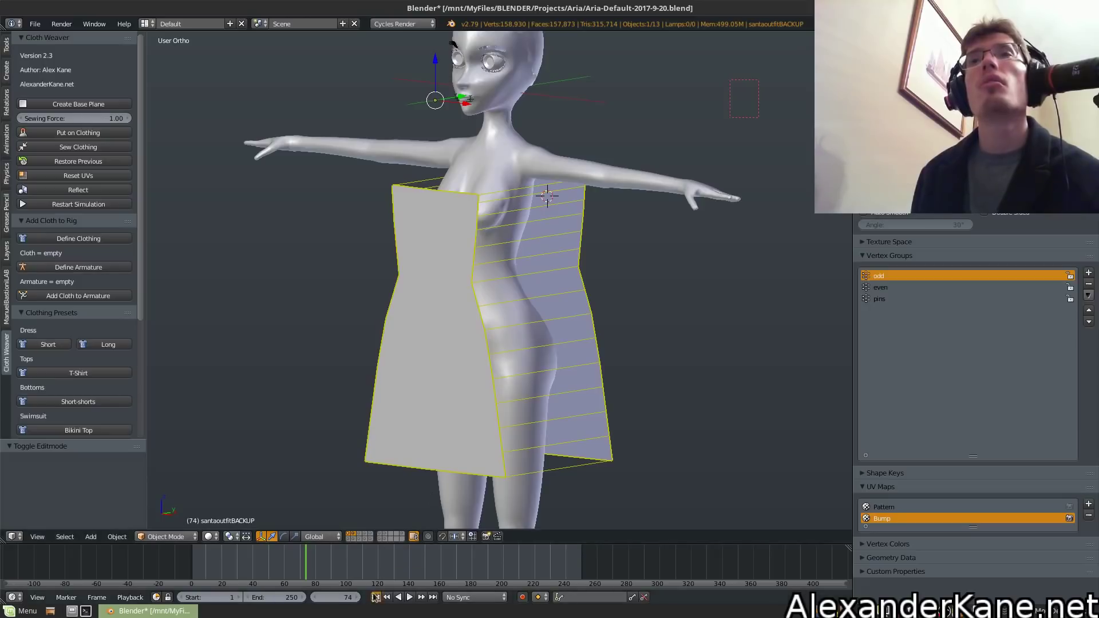
left_click(87, 133)
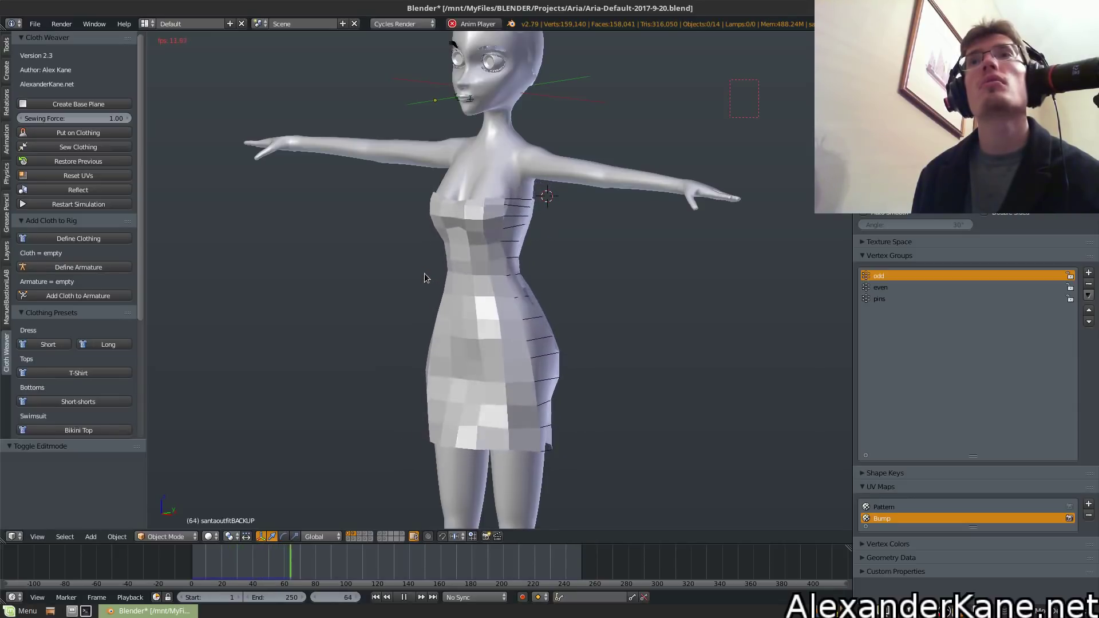
left_click(403, 597)
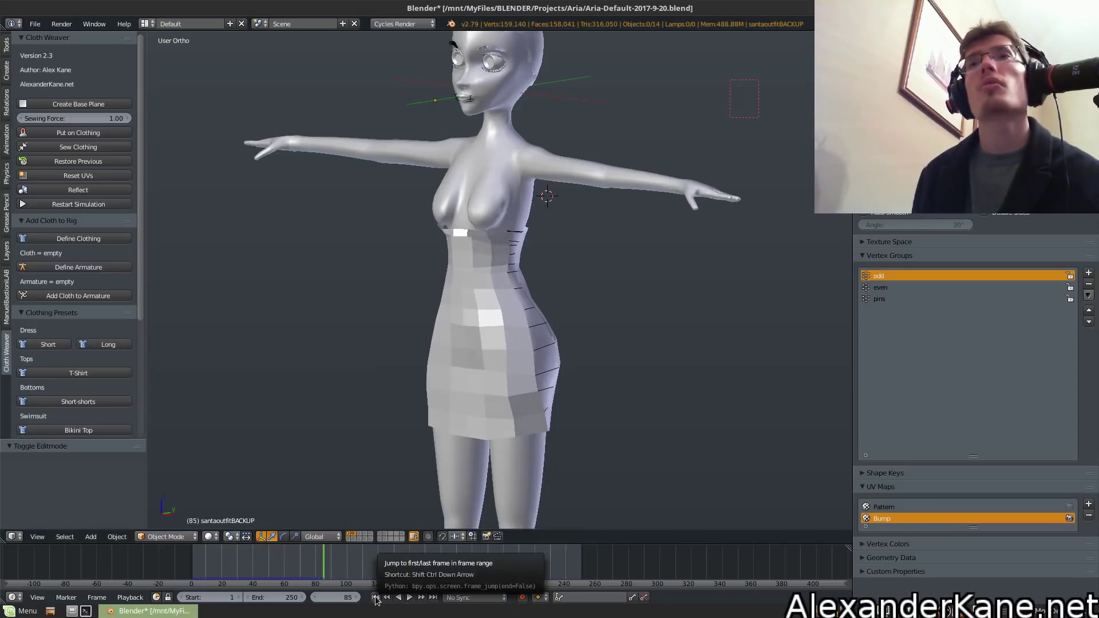
At frame 1, delete the simulated dress and restore the unsewn dress panels
left_click(375, 598)
left_click(476, 348)
key("Delete")
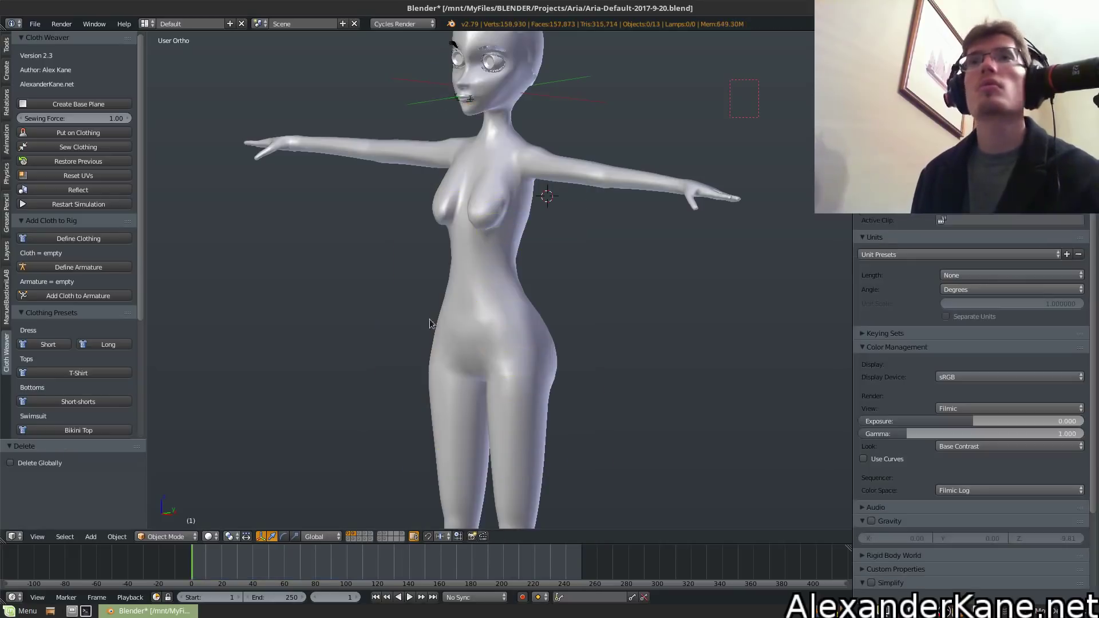
left_click(78, 161)
Re-simulate the panels onto the character with sewing force raised to 5.29
left_click(420, 246)
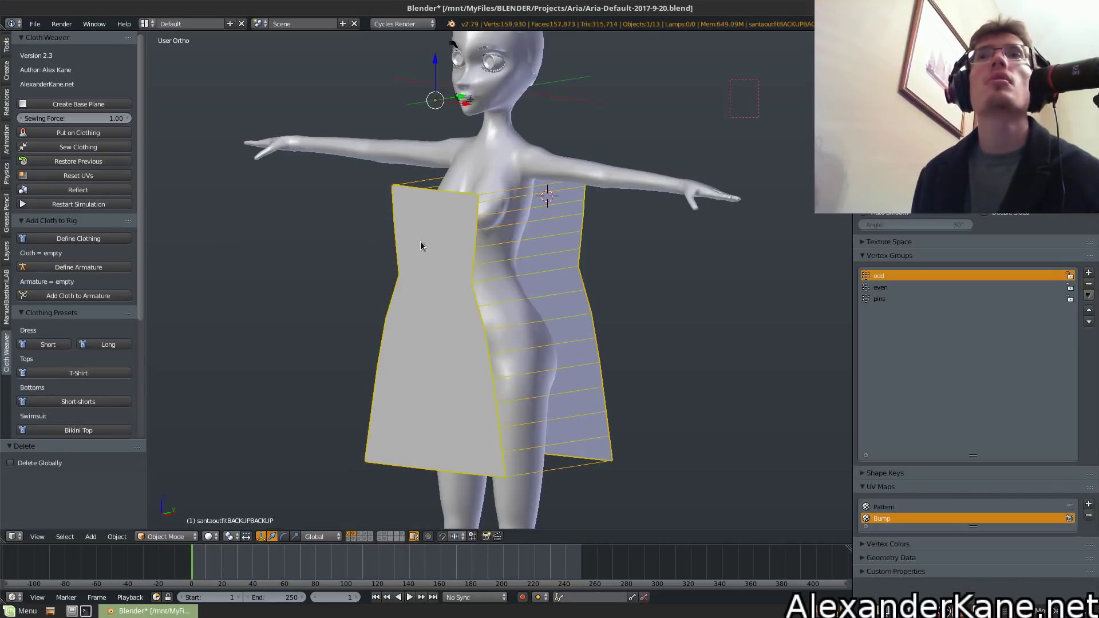
left_click_drag(69, 119, 96, 118)
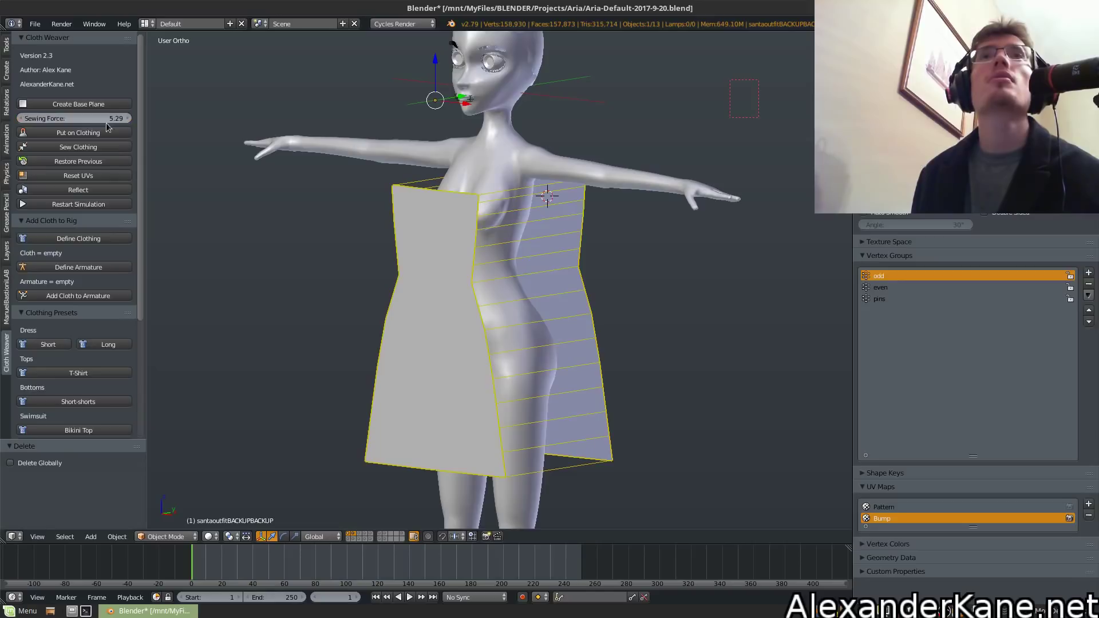
left_click(78, 133)
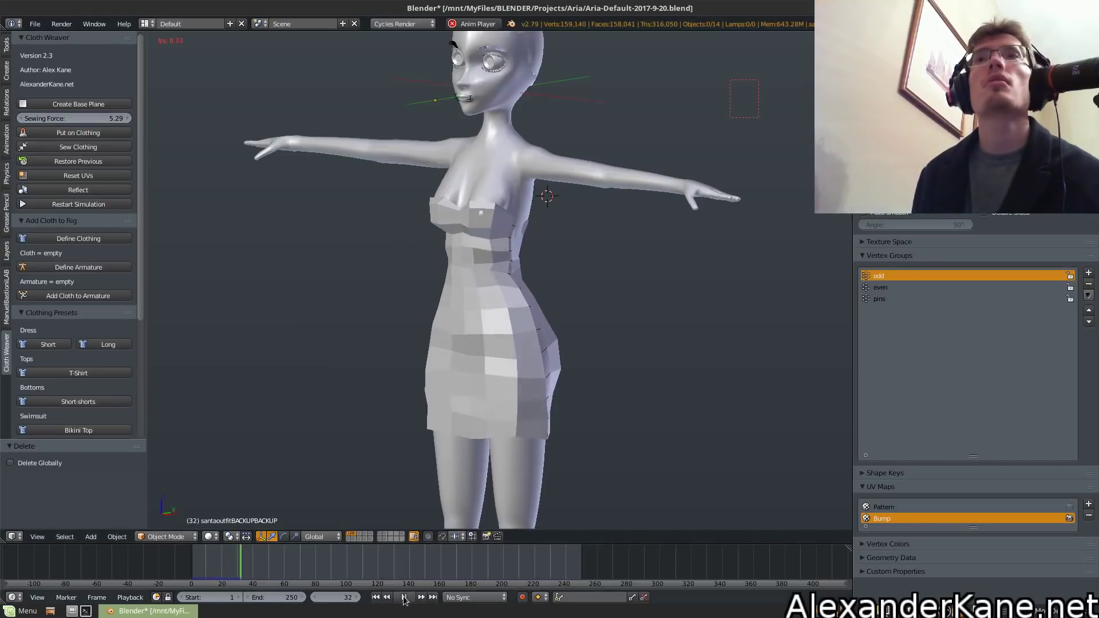
left_click(403, 597)
Inspect the new simulation result, then delete the simulated dress
middle_click_drag(290, 335, 399, 262)
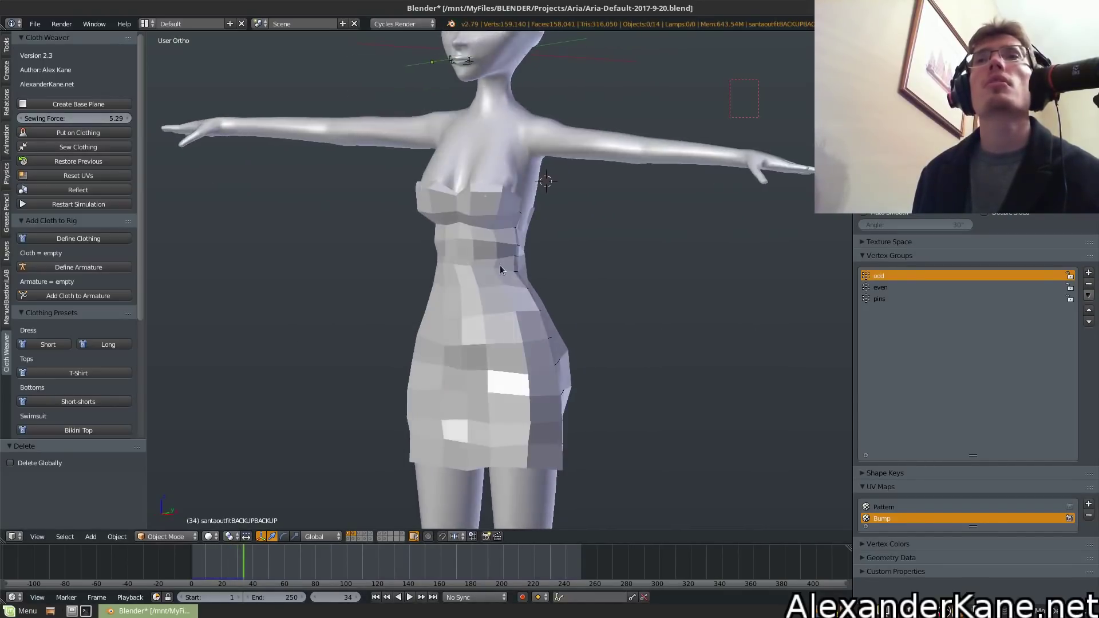
right_click(475, 246)
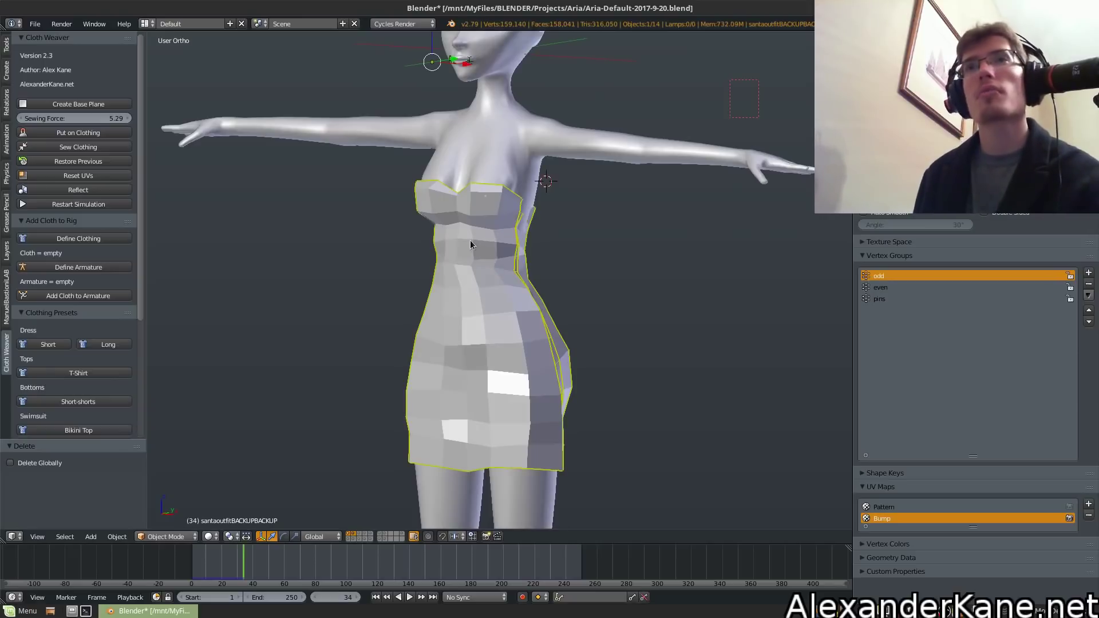
key("Delete")
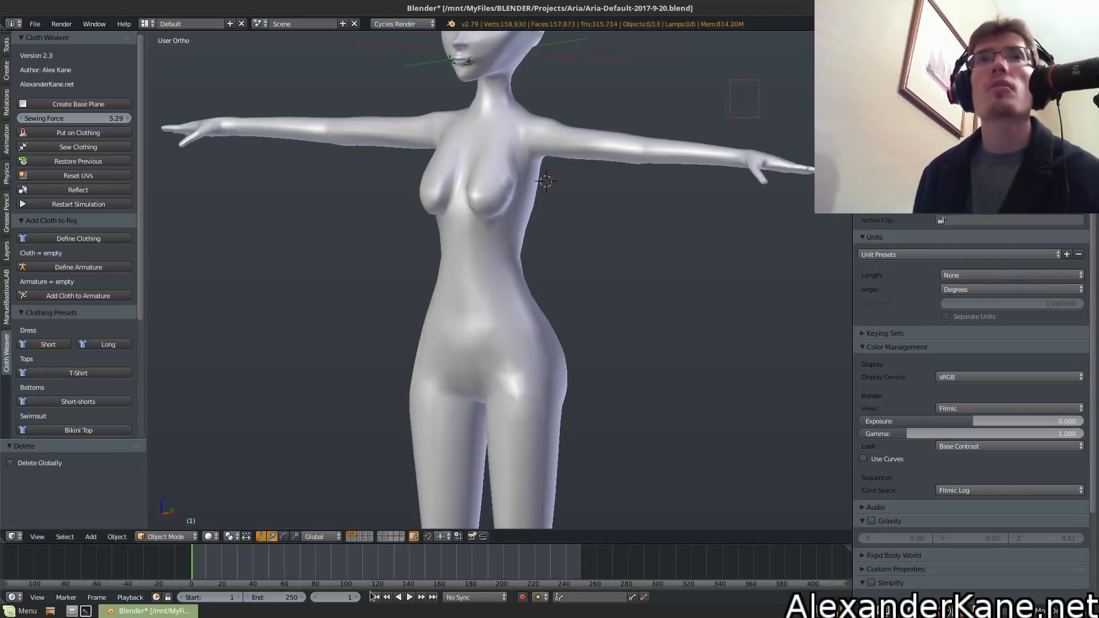
Restore the dress panels and, in front view, move their top vertex row vertically
left_click(63, 163)
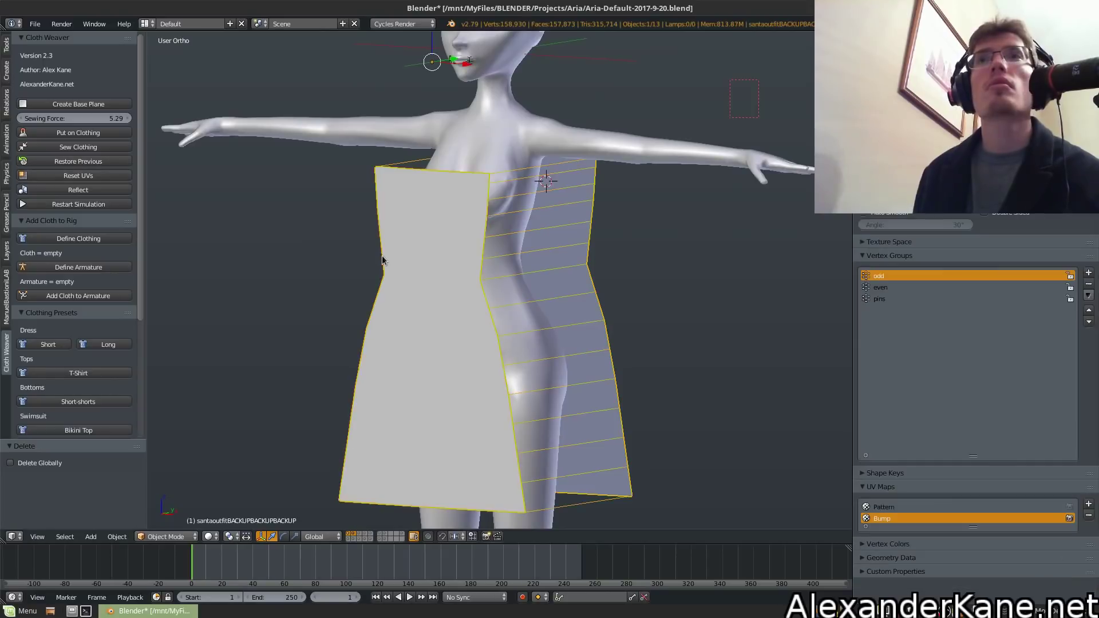
key("KP_1")
key("Tab")
key("a")
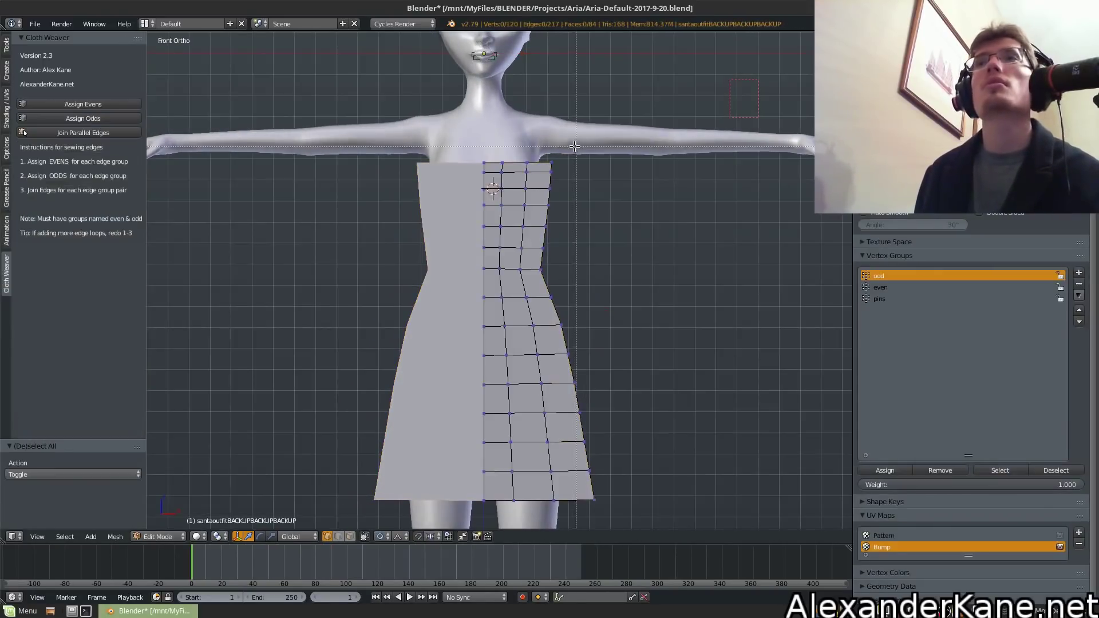
left_click_drag(459, 170, 460, 170)
key("g")
key("z")
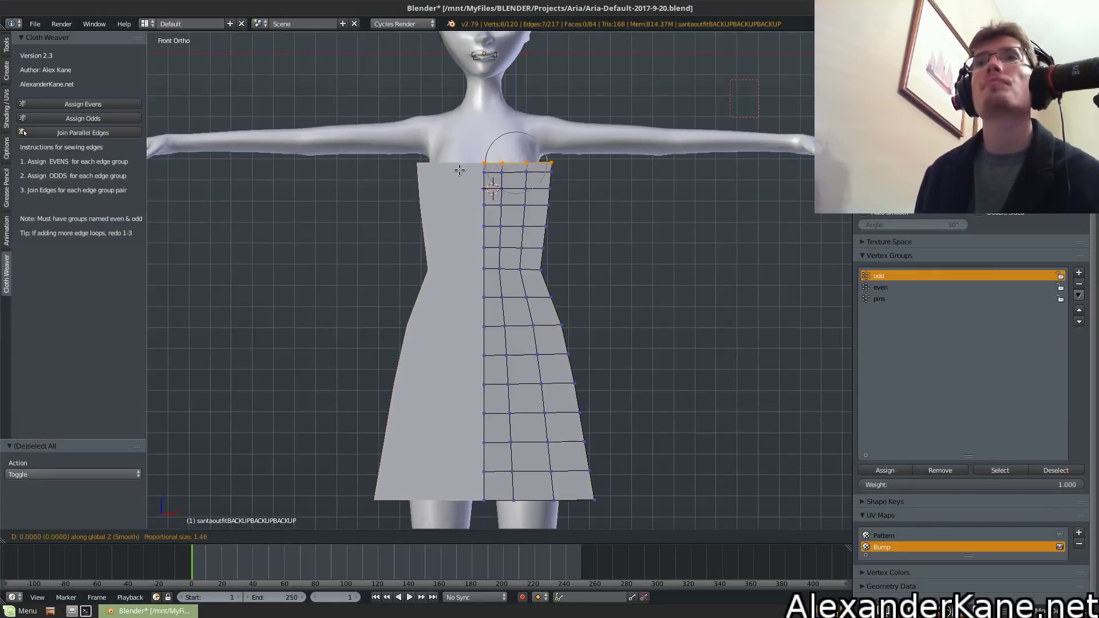
key("Escape")
Box-select the top two vertex rows and raise them along Z with proportional editing
key("a")
key("b")
left_click_drag(572, 153, 444, 172)
key("g")
key("z")
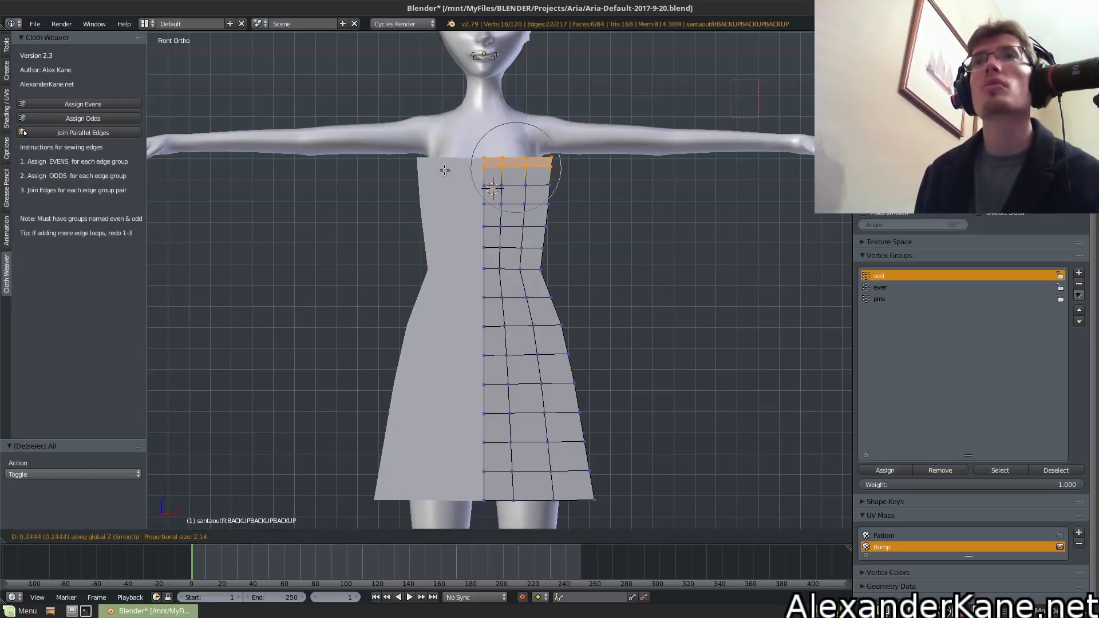
key("Escape")
Make a final Z adjustment to a vertex row and return to Object Mode
key("a")
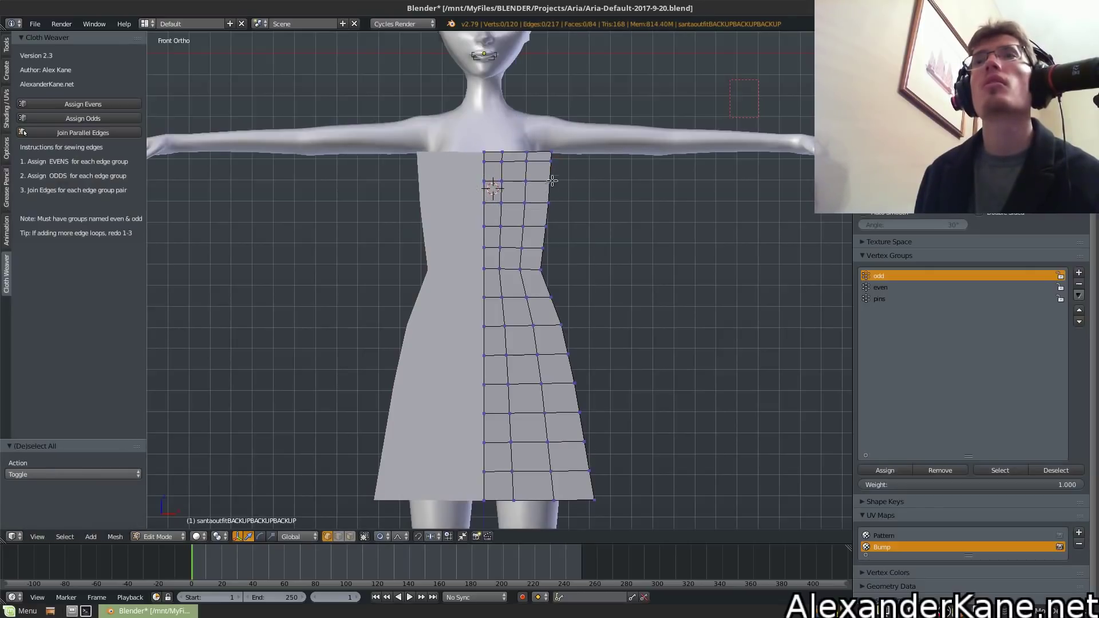
key("g")
key("z")
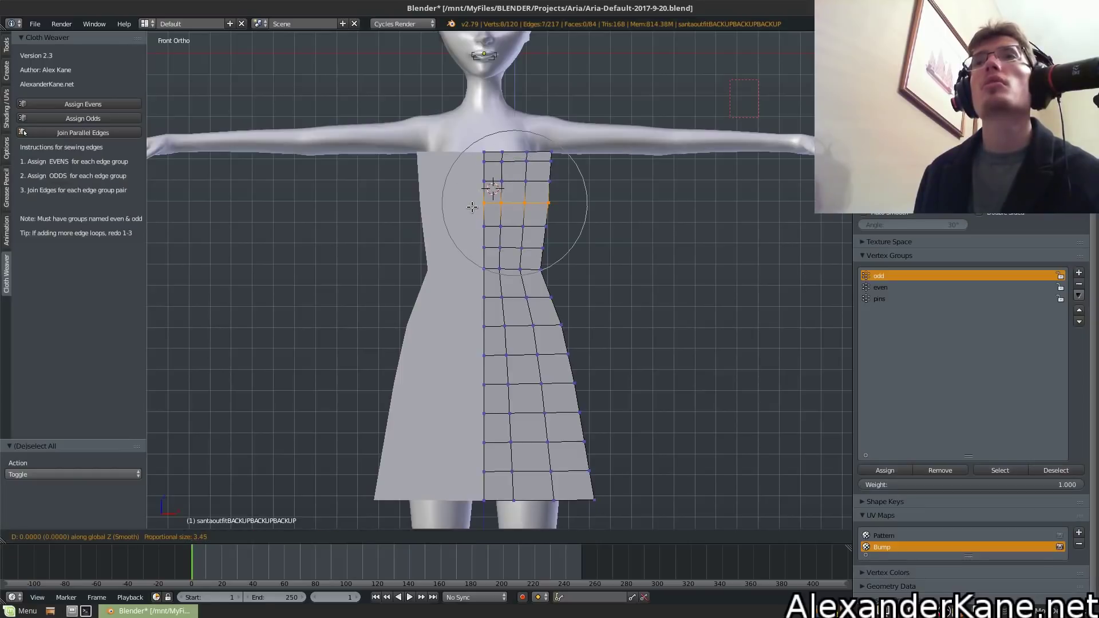
left_click(473, 201)
key("a")
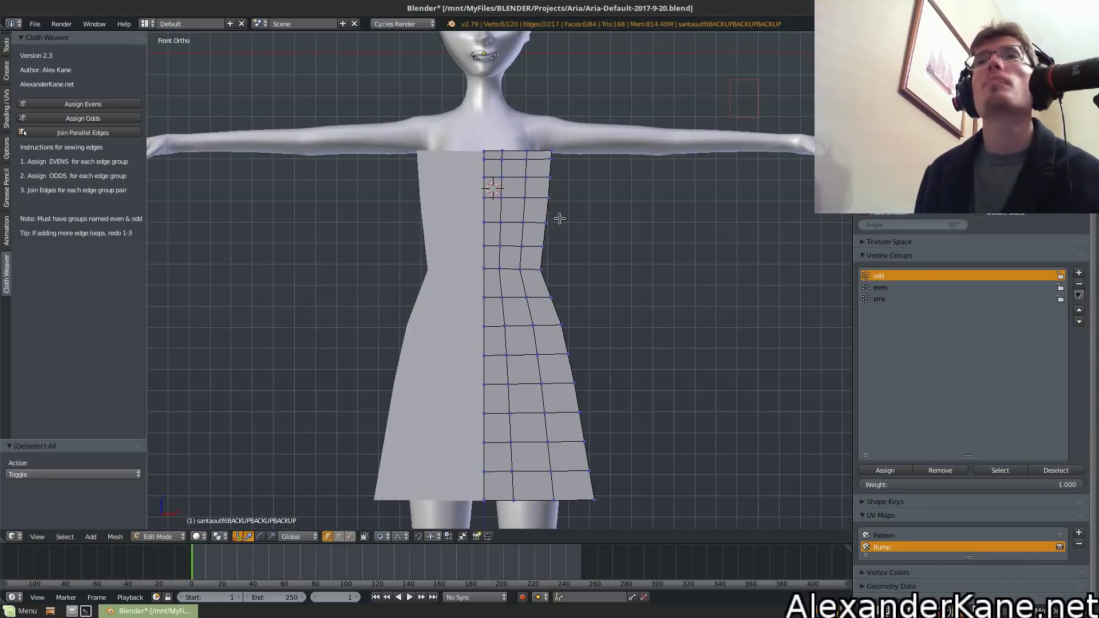
key("Tab")
middle_click_drag(561, 220, 514, 221)
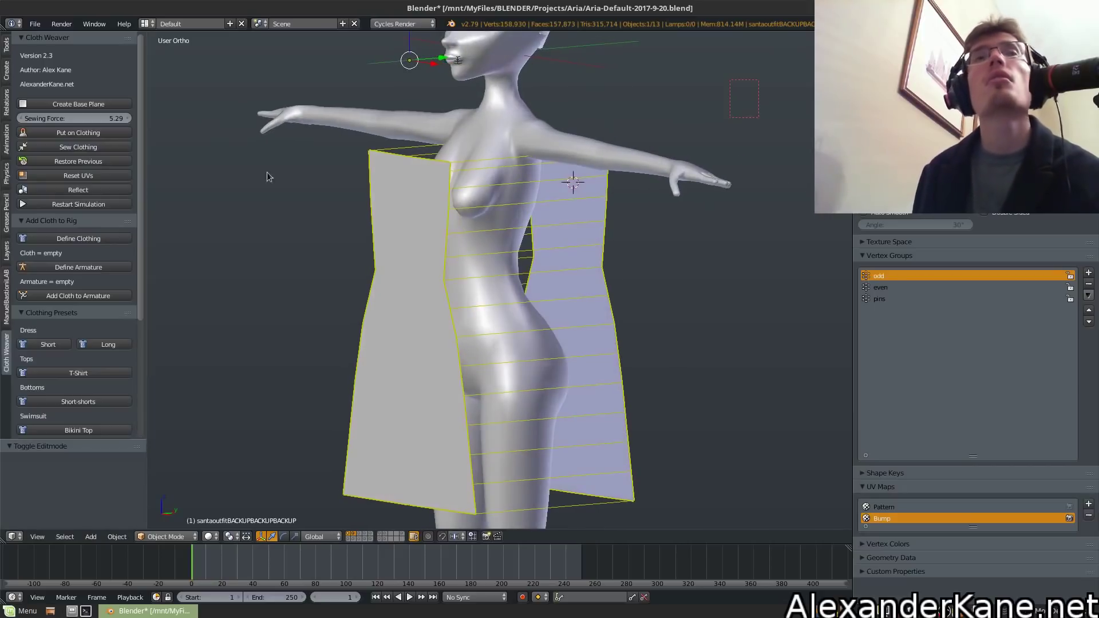
Drape the raised panels onto the character with Put on Clothing
left_click(66, 133)
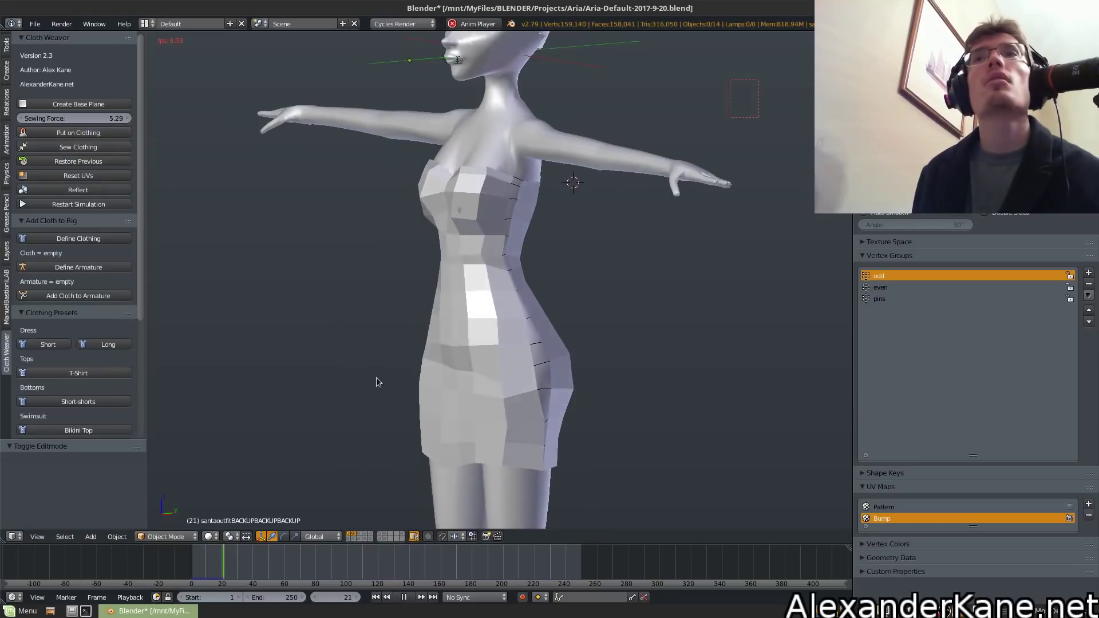
key("alt+a")
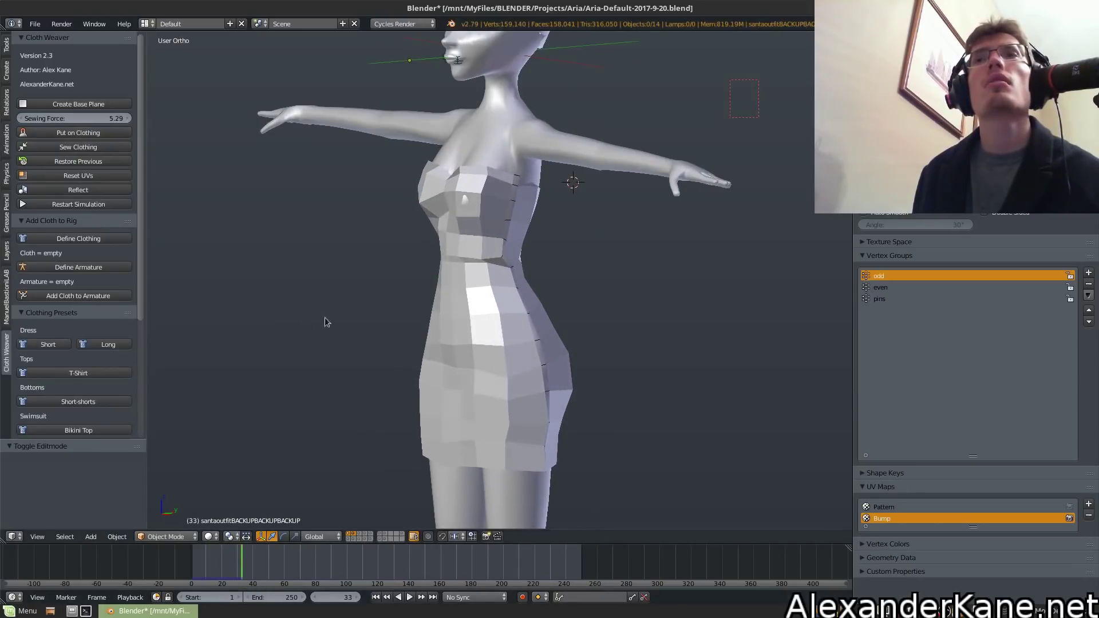
middle_click_drag(339, 317, 508, 268)
Sew the draped panels together into the strapless dress
right_click(507, 263)
left_click(69, 147)
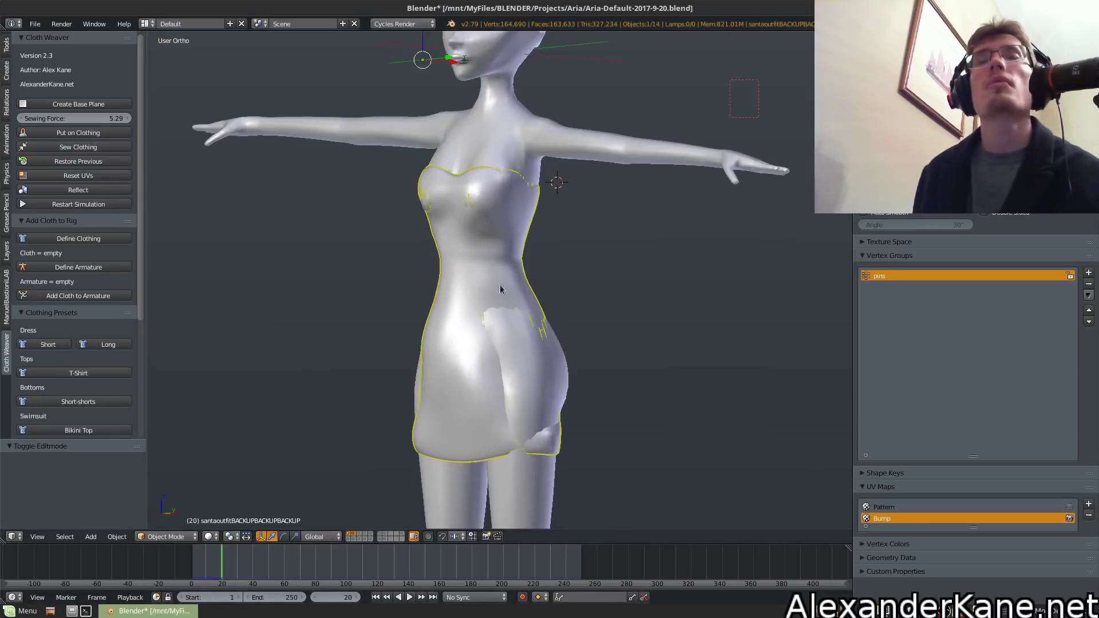
key("alt+a")
middle_click_drag(452, 309, 525, 274)
From the front view at frame 1, enter Edit Mode on the dress mesh
key("KP_1")
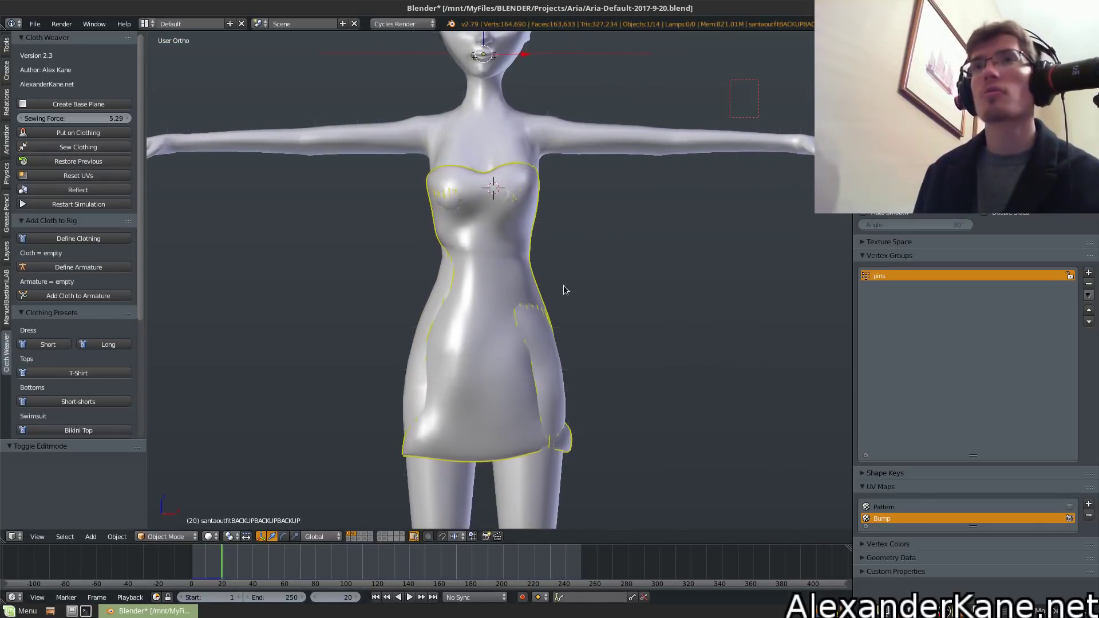
left_click(375, 597)
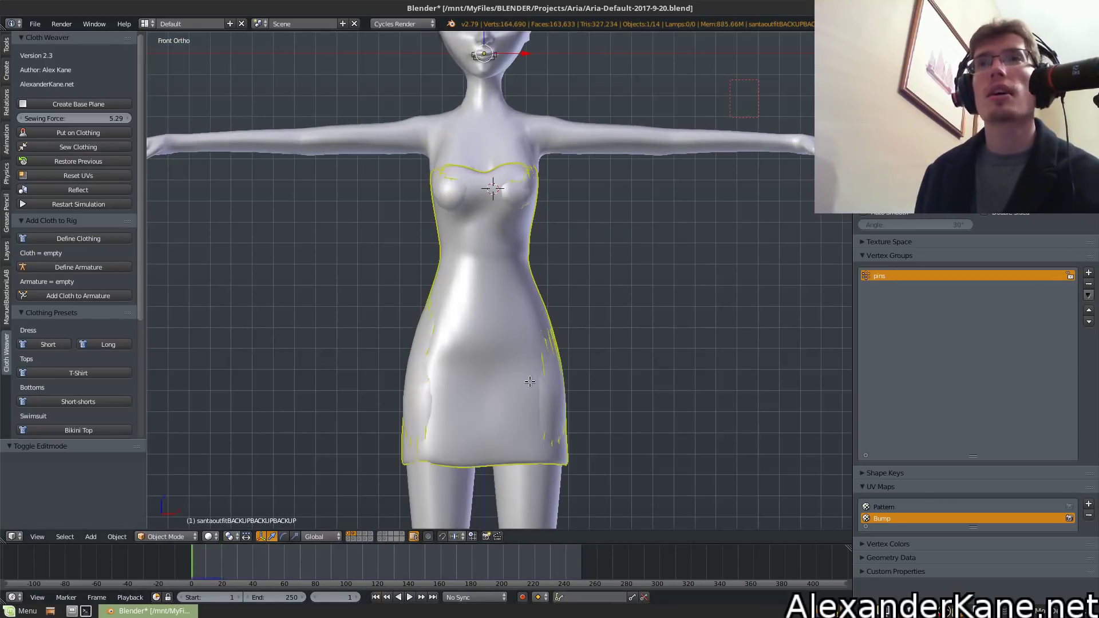
key("Tab")
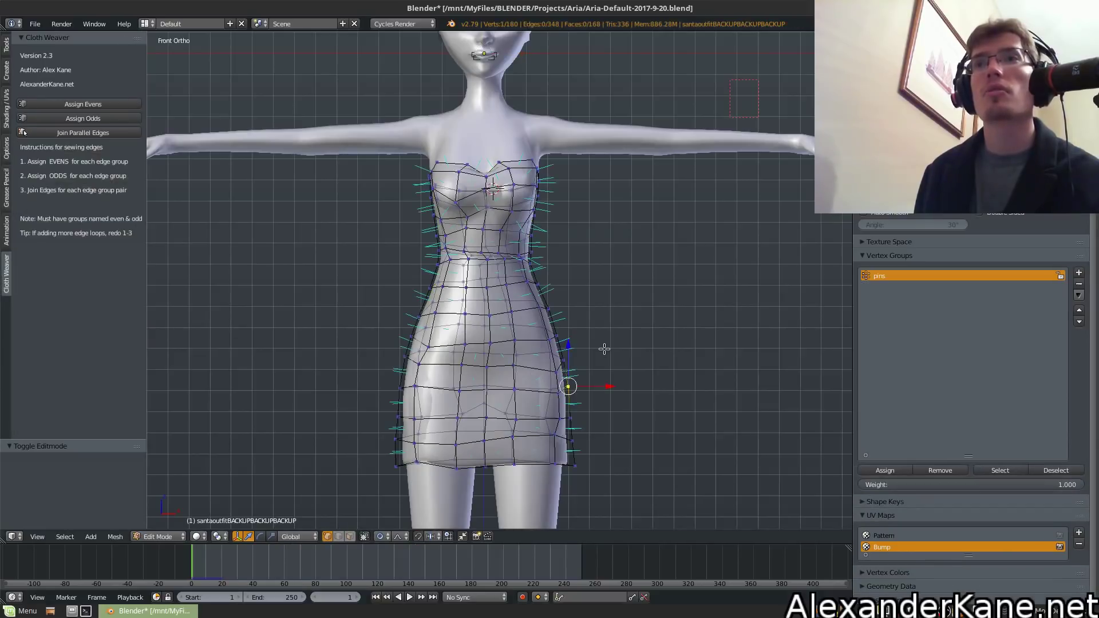
Select all dress vertices and scale the whole mesh up slightly
key("c")
key("Escape")
key("a")
key("a")
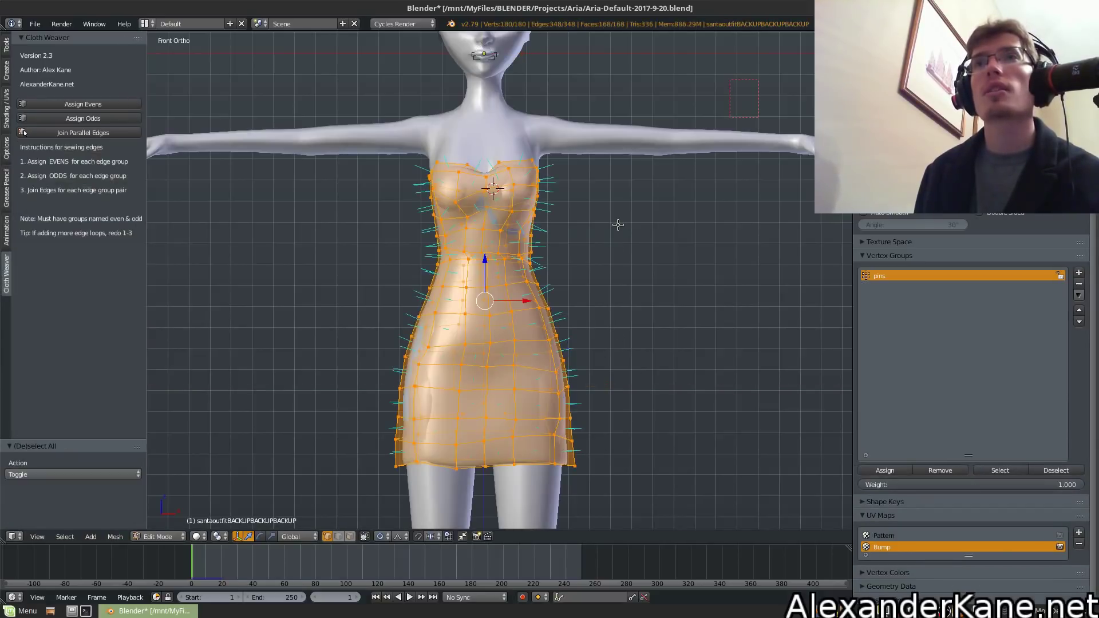
key("s")
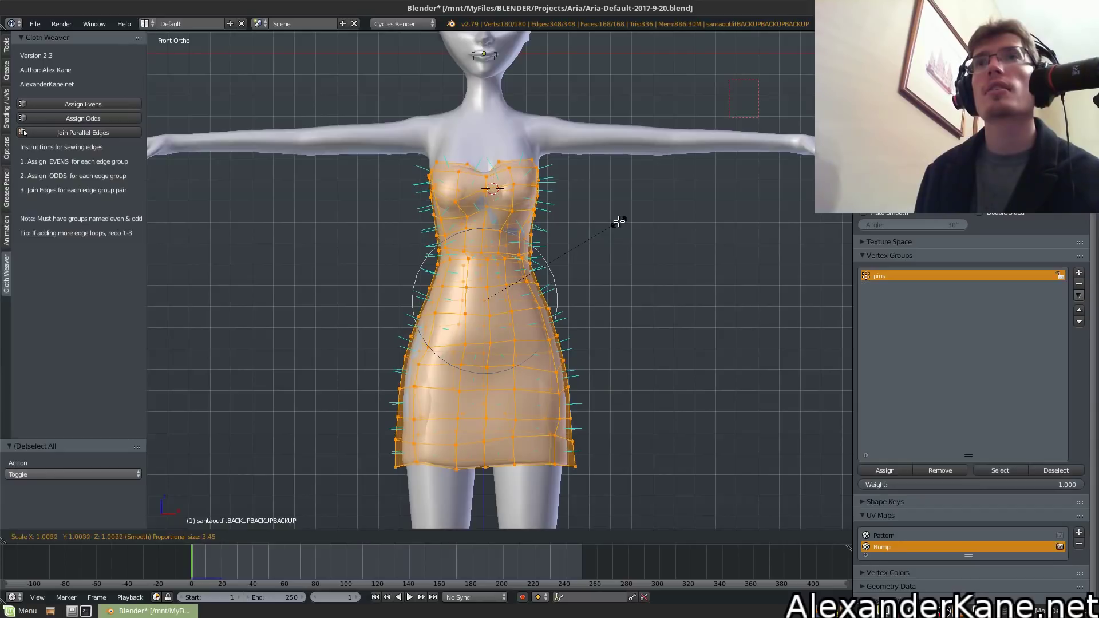
left_click(619, 222)
key("Tab")
key("Tab")
middle_click_drag(596, 227, 484, 392)
Move a single dress vertex along Y, then along X
right_click(543, 384)
key("g")
key("y")
left_click(564, 320)
key("g")
key("x")
left_click(596, 285)
Refine the vertex further along Y from the side and along X from the front
middle_click_drag(631, 287, 432, 356)
key("g")
key("y")
left_click(567, 320)
middle_click_drag(554, 293, 499, 215)
key("g")
key("x")
left_click(533, 275)
middle_click_drag(560, 255, 532, 247)
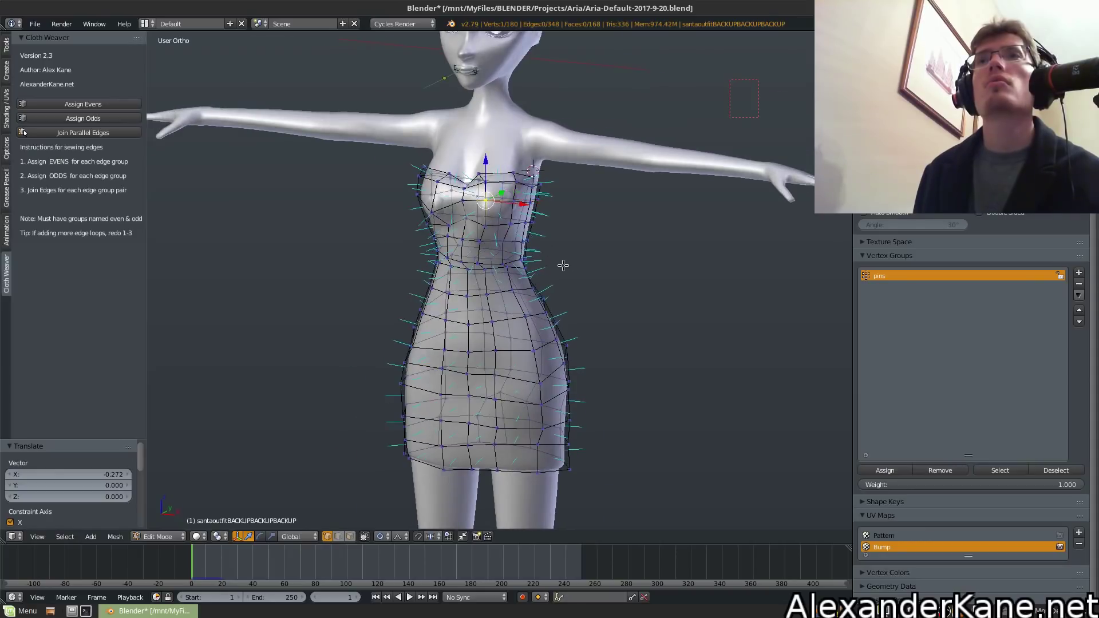
Nudge bodice vertices along Y and X while enlarging the proportional influence
scroll(482, 199, "up", 4)
middle_click_drag(482, 200, 618, 309)
key("g")
key("y")
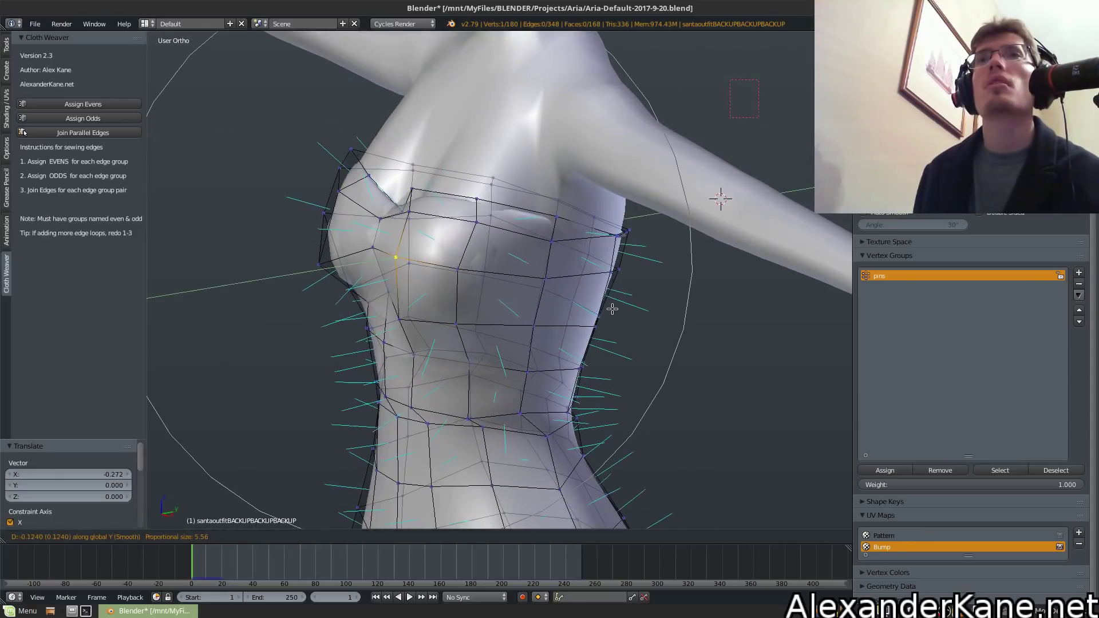
left_click(491, 259)
middle_click_drag(459, 267, 616, 259)
key("g")
key("x")
scroll(617, 259, "up", 9)
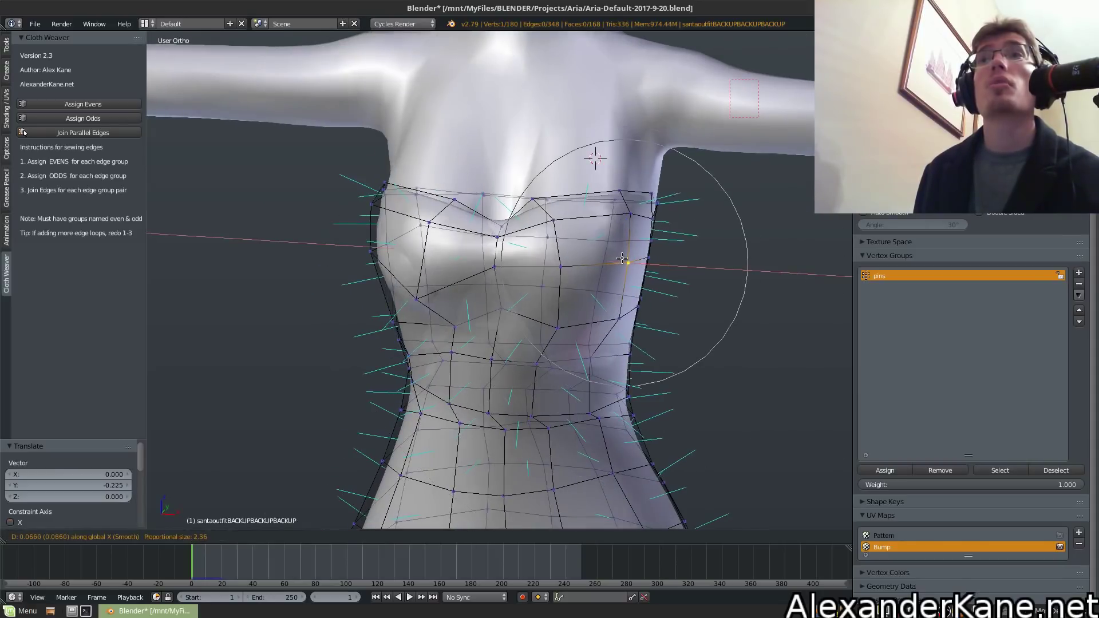
left_click(625, 258)
Move further bodice vertices along X and Y with resized proportional influence
key("g")
key("x")
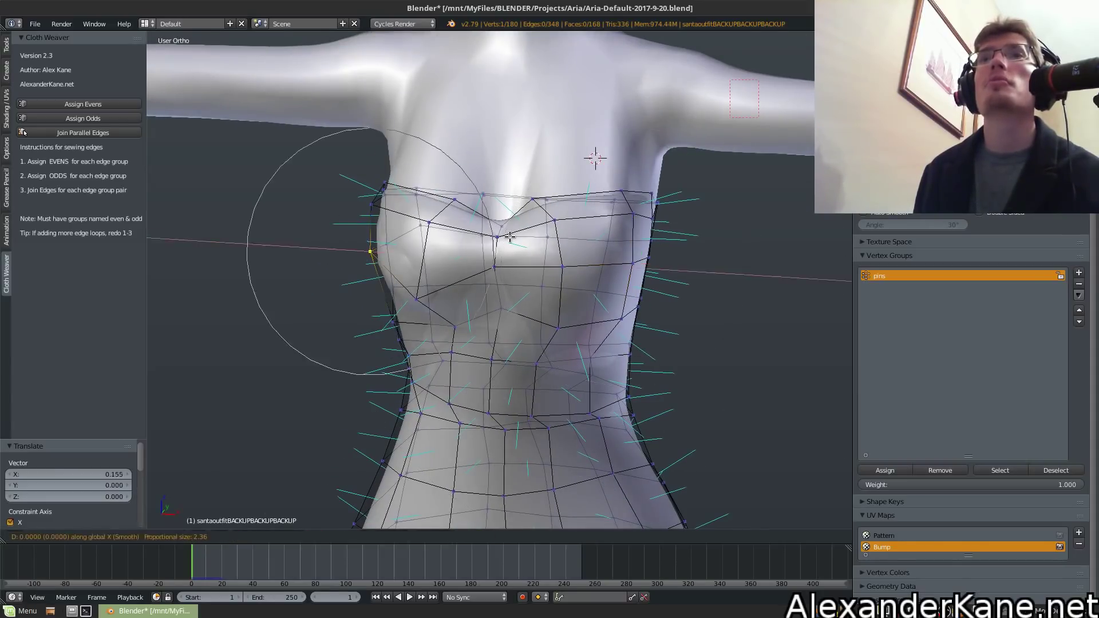
scroll(510, 236, "down", 6)
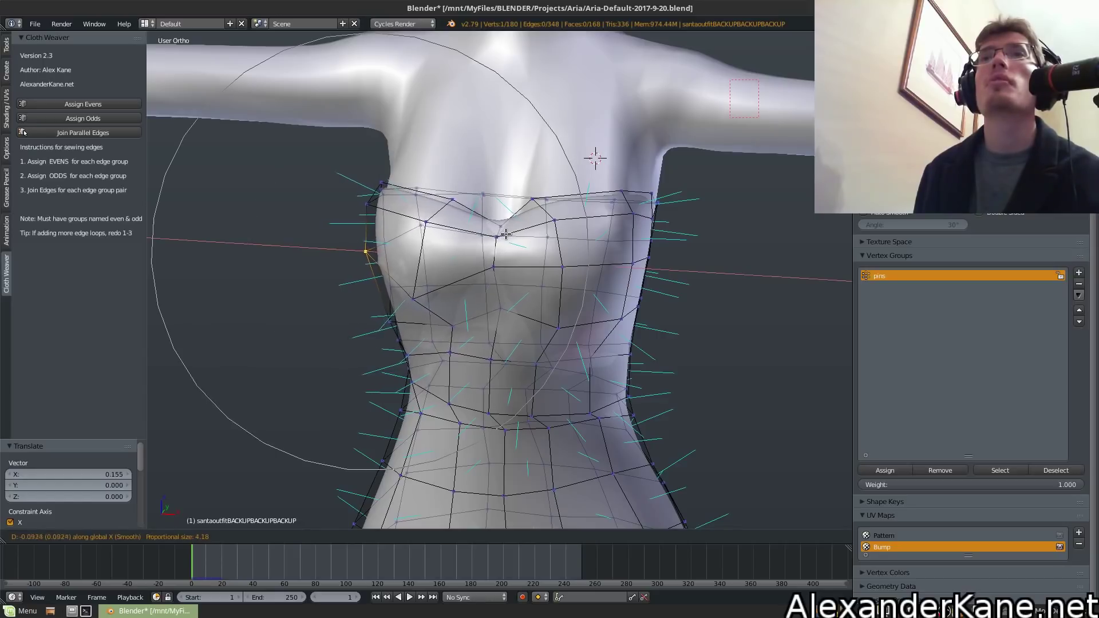
left_click(499, 232)
middle_click_drag(499, 232, 485, 193)
key("g")
key("y")
scroll(563, 246, "up", 6)
scroll(561, 249, "up", 3)
left_click(558, 252)
Raise neckline vertices along Z to lift the front of the bodice
key("g")
key("z")
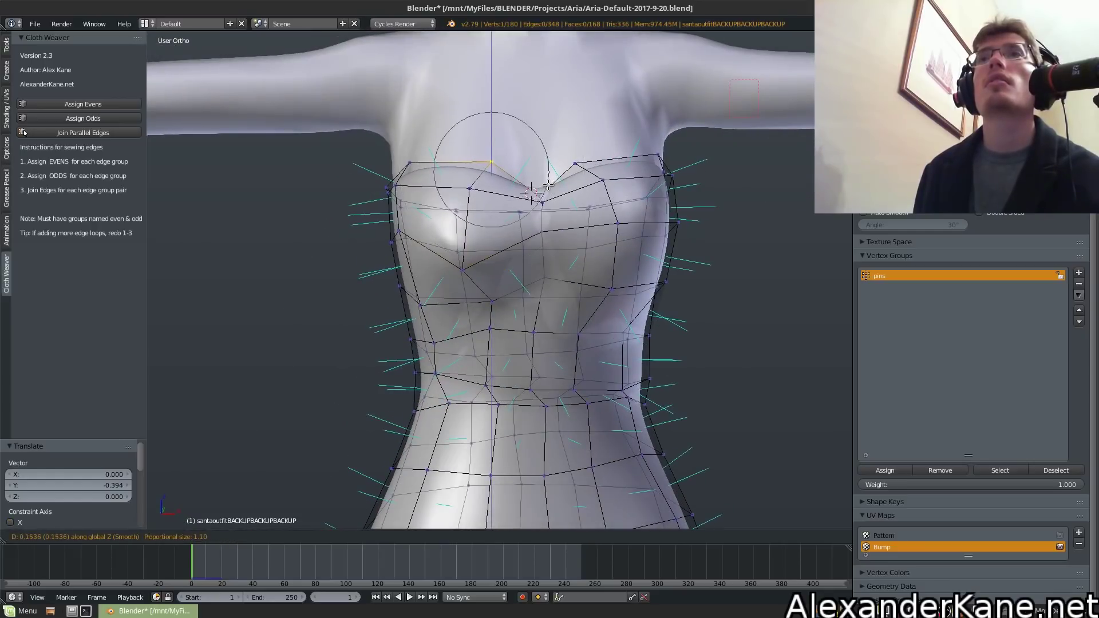
left_click(548, 181)
middle_click_drag(548, 182, 521, 205)
key("g")
key("z")
left_click(534, 186)
Lift more front neckline vertices about 0.2 along Z so the top hugs the chest
key("g")
key("z")
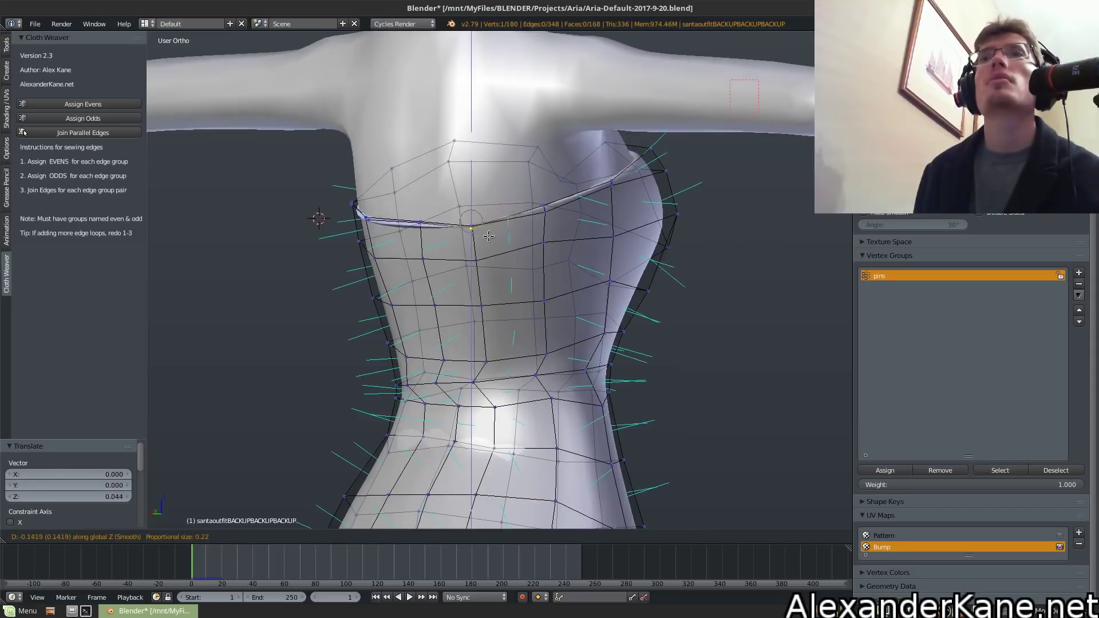
scroll(490, 233, "up", 1)
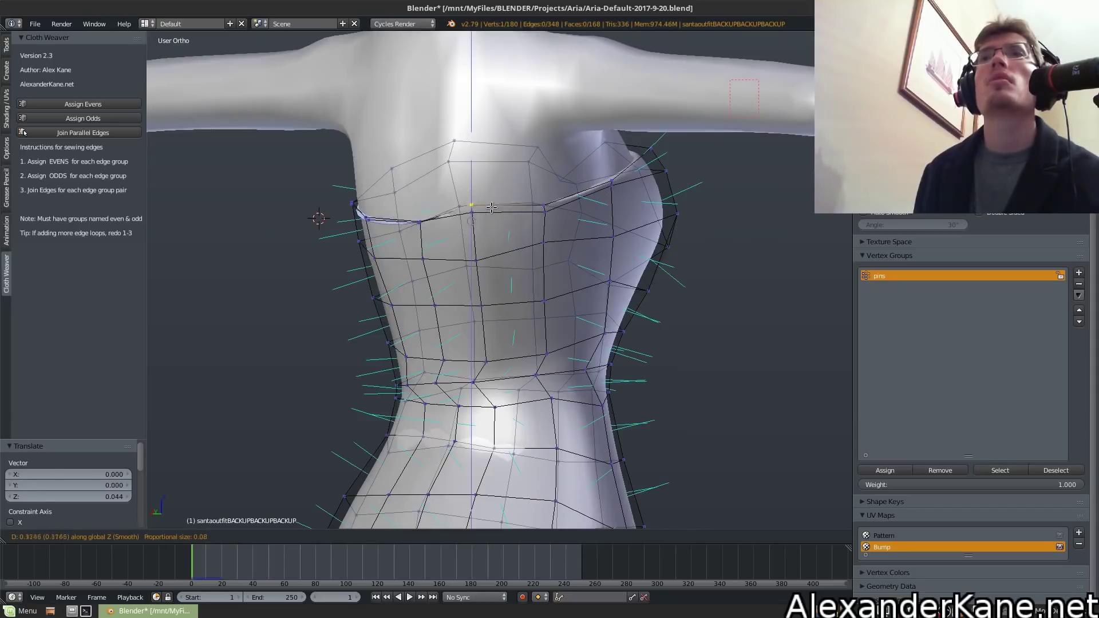
left_click(491, 217)
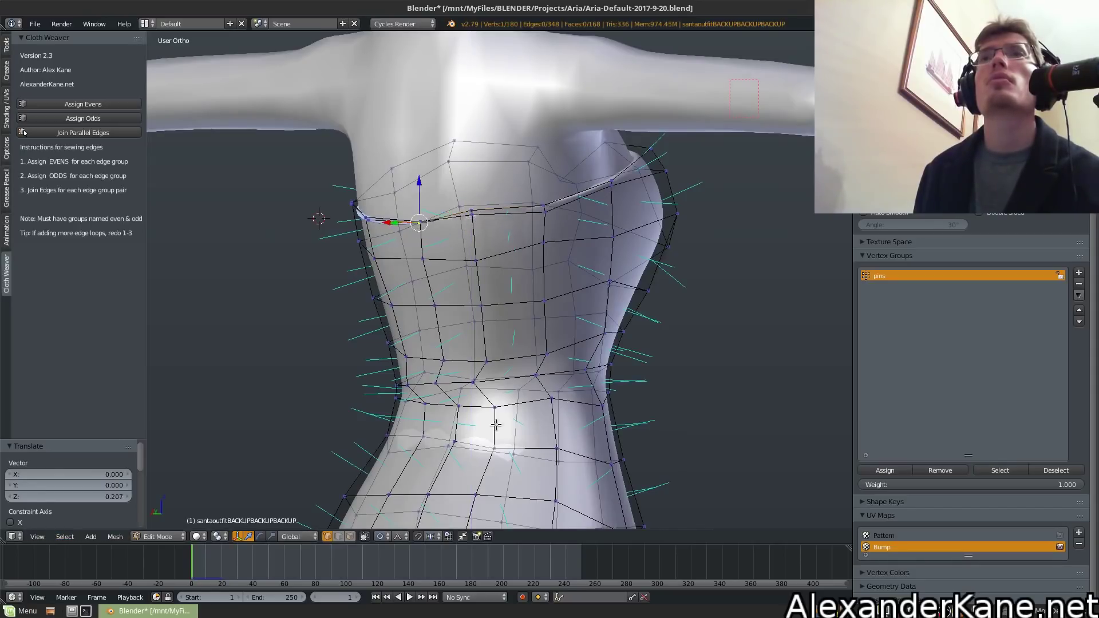
key("g")
key("z")
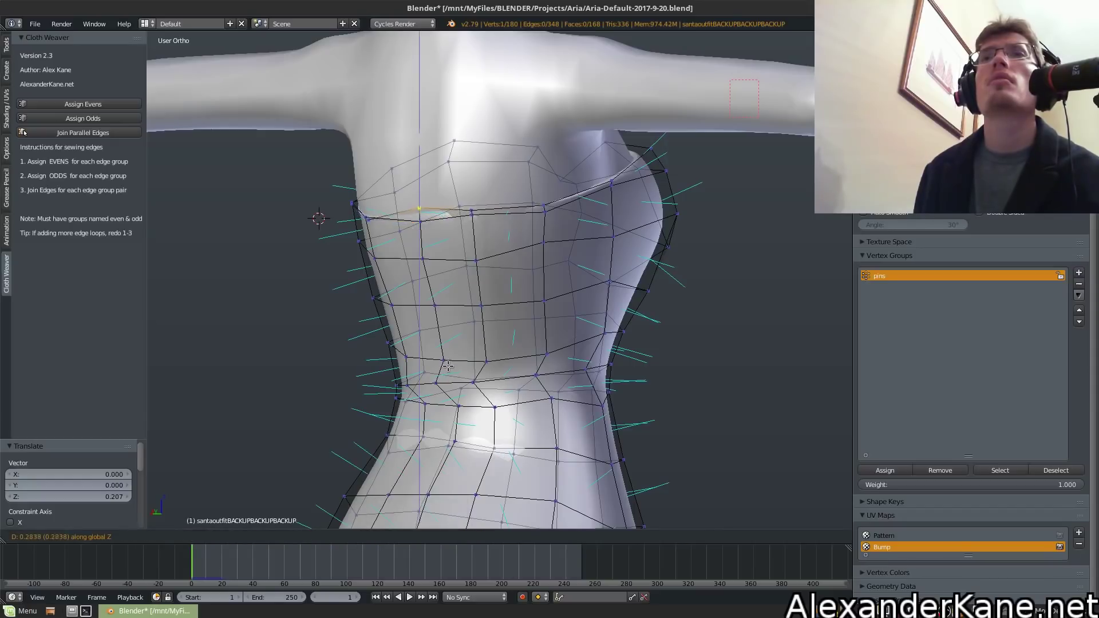
left_click(448, 368)
middle_click_drag(448, 368, 382, 229)
Raise a neckline vertex along Z and freely nudge nearby bodice vertices
key("g")
key("z")
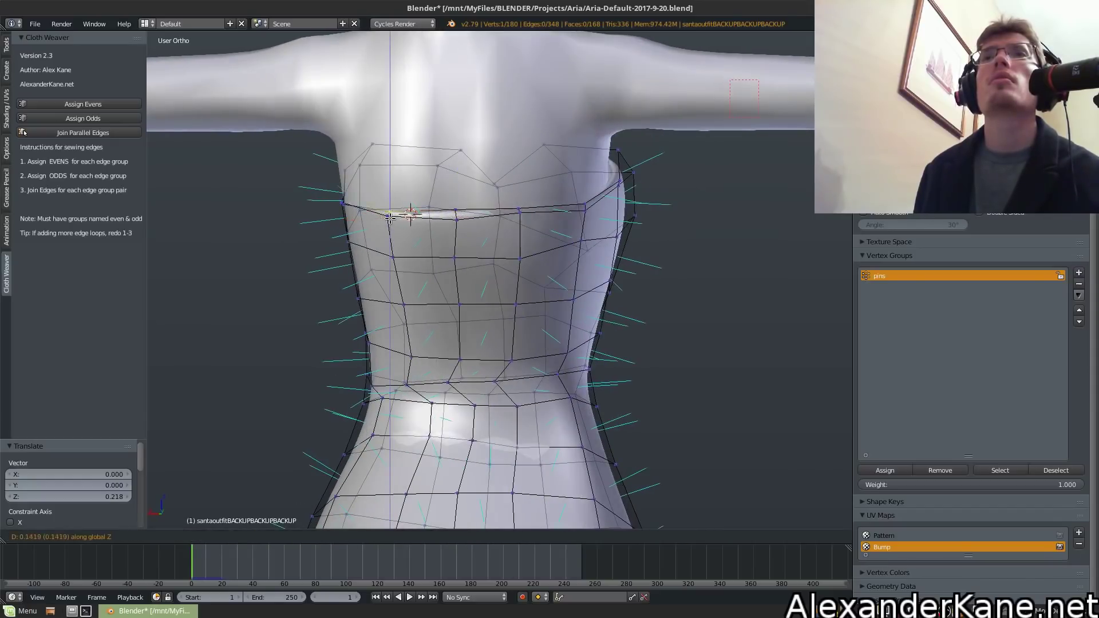
left_click(386, 172)
key("g")
middle_click_drag(386, 172, 494, 266)
left_click(465, 213)
key("g")
left_click(497, 273)
key("g")
left_click(528, 309)
Raise a front bodice vertex and make another free adjustment
middle_click_drag(529, 309, 390, 212)
left_click_drag(374, 201, 378, 177)
middle_click_drag(378, 177, 361, 196)
key("g")
left_click(442, 172)
middle_click_drag(396, 275, 409, 282)
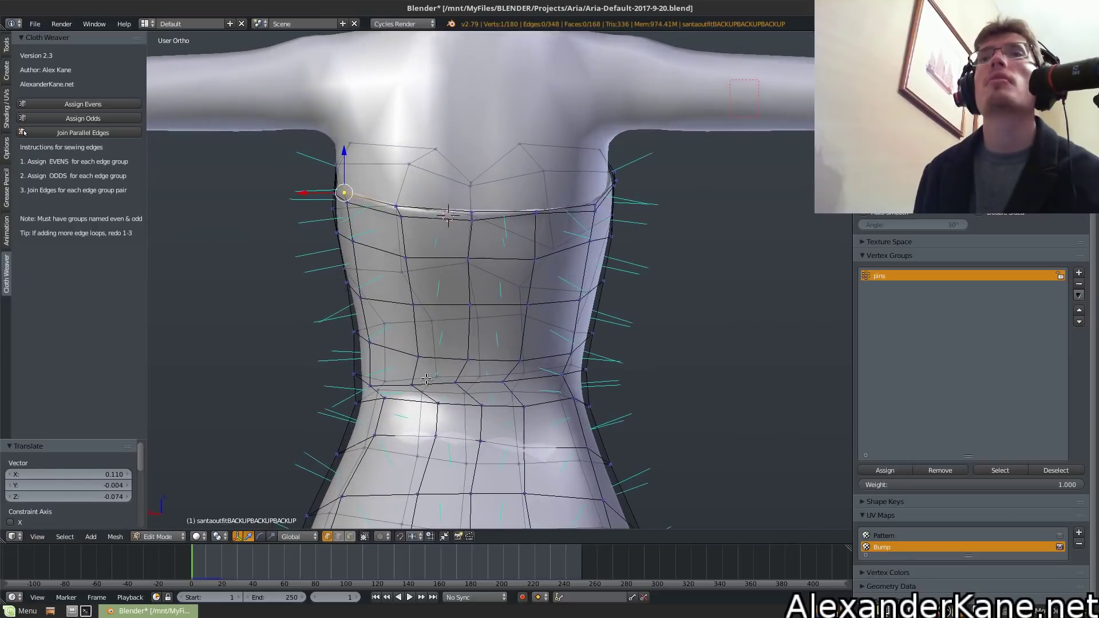
Switch to a different proportional falloff and pull waist vertices inward
left_click(366, 541)
left_click(396, 486)
key("g")
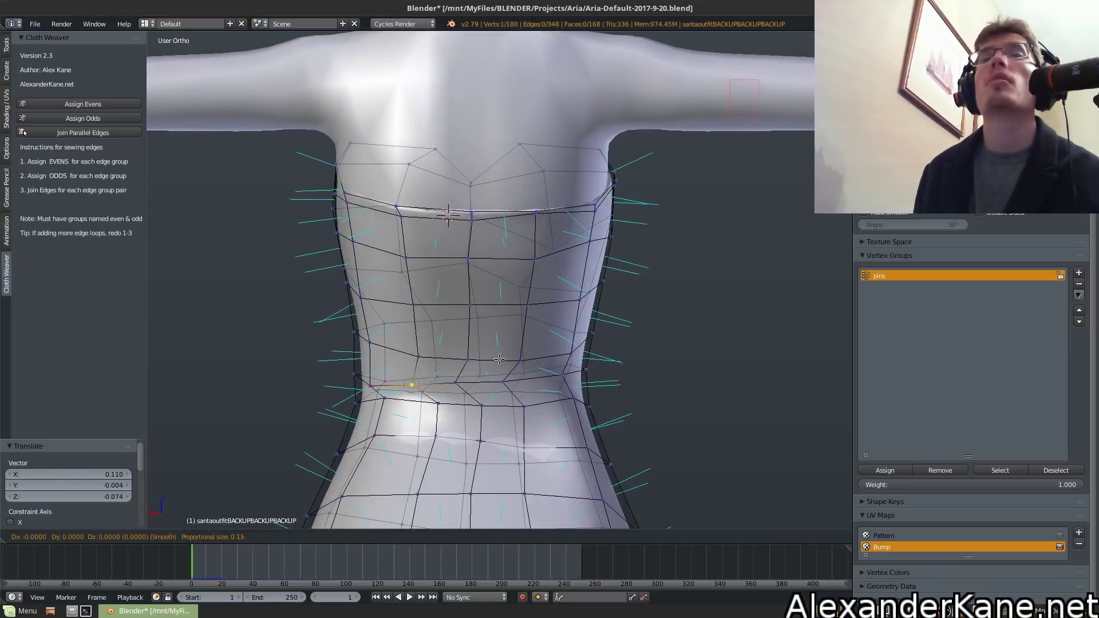
scroll(504, 357, "down", 7)
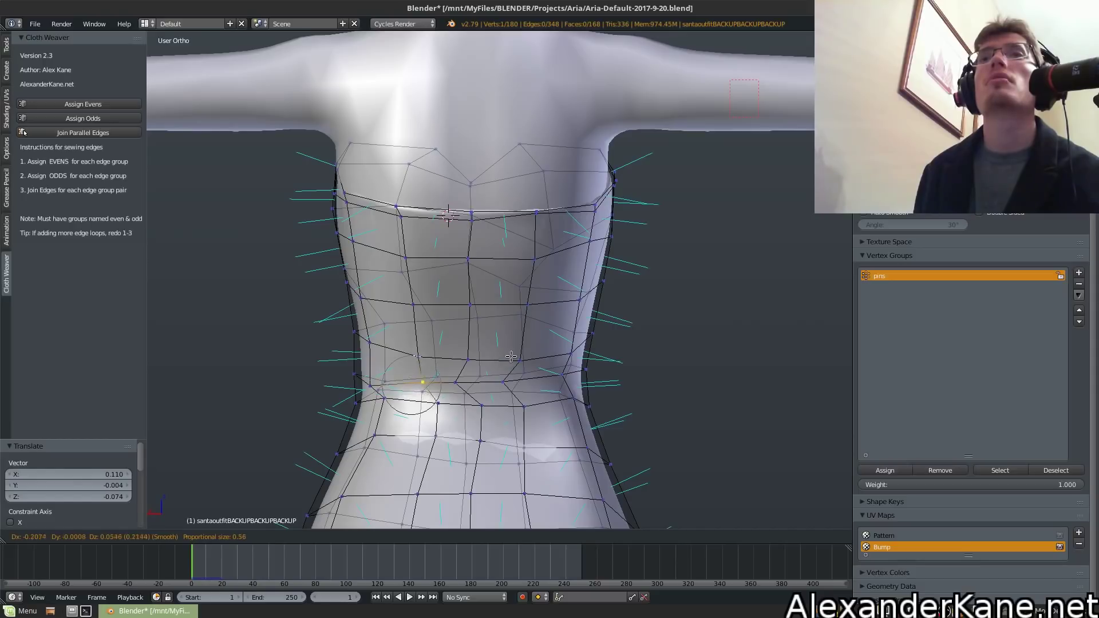
left_click(467, 382)
key("g")
left_click(529, 382)
Pull further waist vertices inward from side angles, including a Y-constrained move
middle_click_drag(529, 382, 435, 359)
key("g")
left_click(389, 401)
middle_click_drag(389, 401, 525, 343)
key("g")
left_click(488, 302)
key("g")
key("y")
scroll(524, 342, "down", 10)
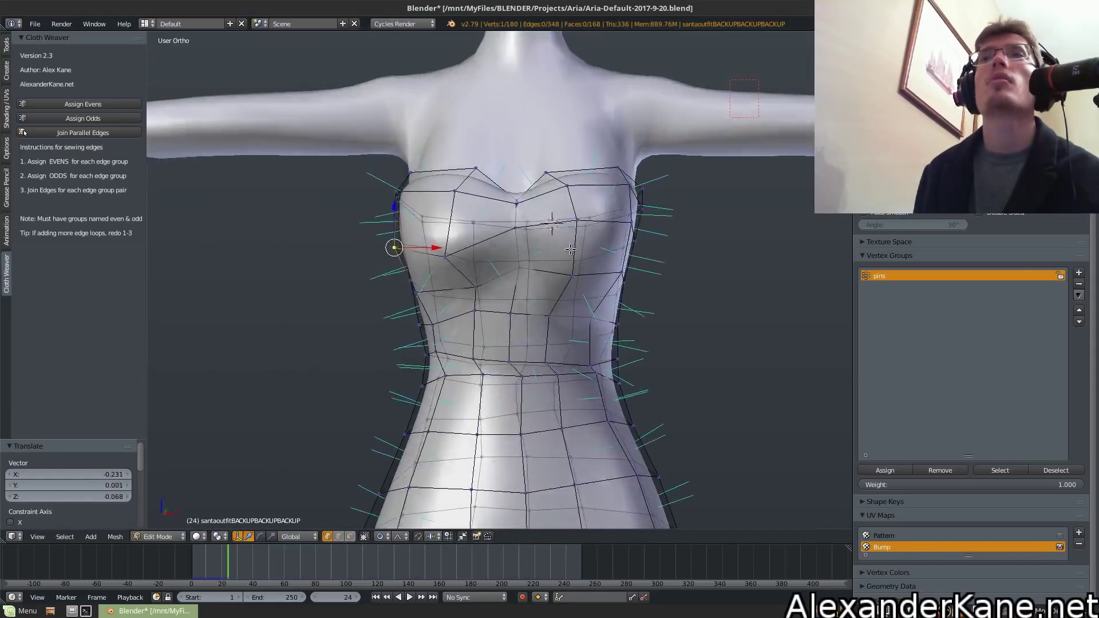
Shift a bodice vertex with smooth proportional falloff and check the smoothed dress from above
key("g")
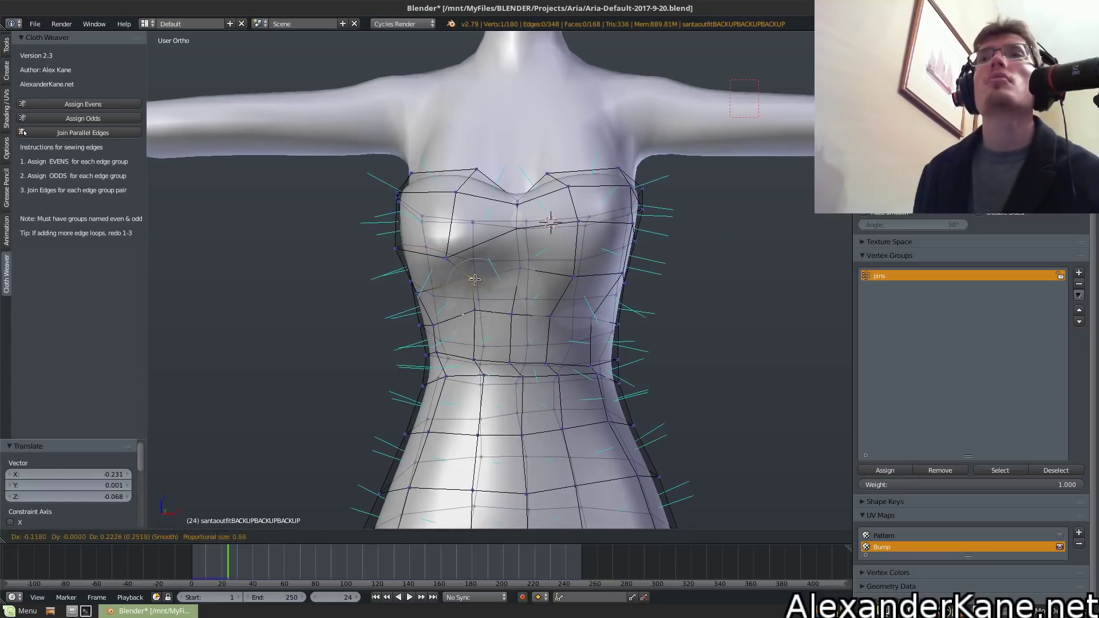
left_click(458, 252)
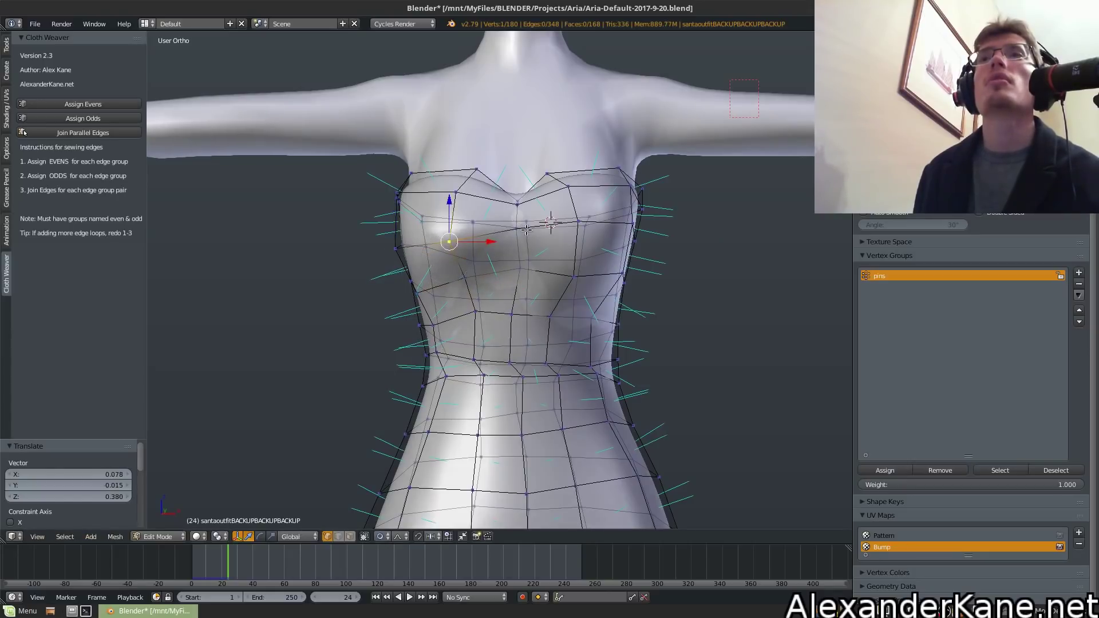
middle_click_drag(466, 245, 546, 244)
key("Tab")
scroll(550, 243, "down", 2)
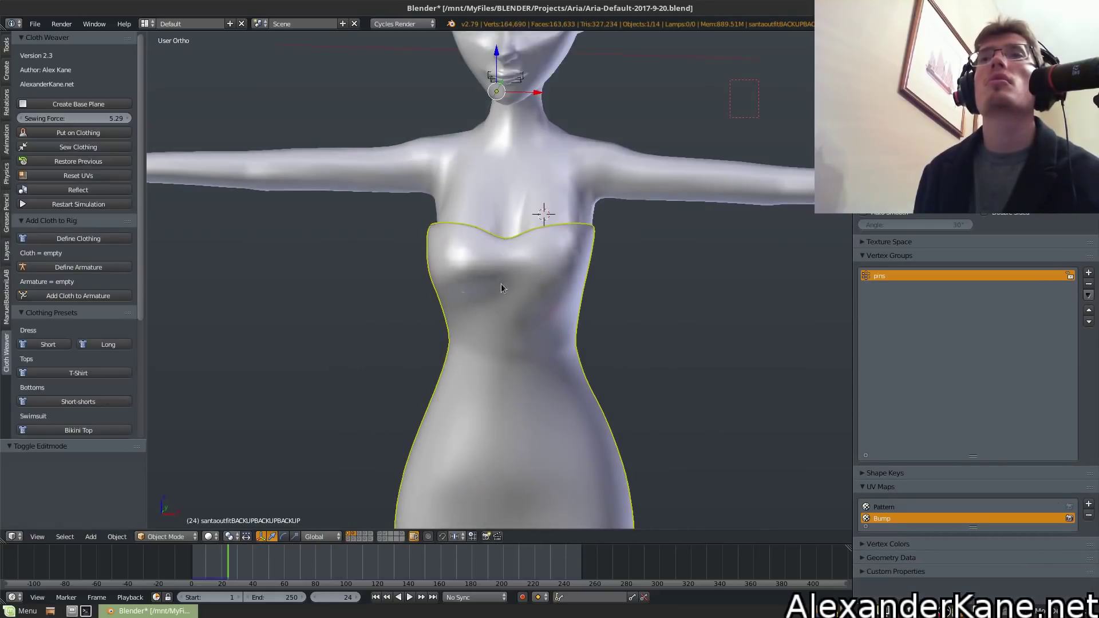
Move another bodice vertex along global Y to form a sweetheart neckline between the bust
key("Tab")
scroll(468, 300, "up", 2)
middle_click_drag(567, 241, 581, 206)
key("g")
key("y")
left_click(539, 261)
key("Tab")
scroll(541, 256, "down", 2)
Move the rear hip vertex 0.233 along Y with smooth falloff, then view the dress from behind
key("Tab")
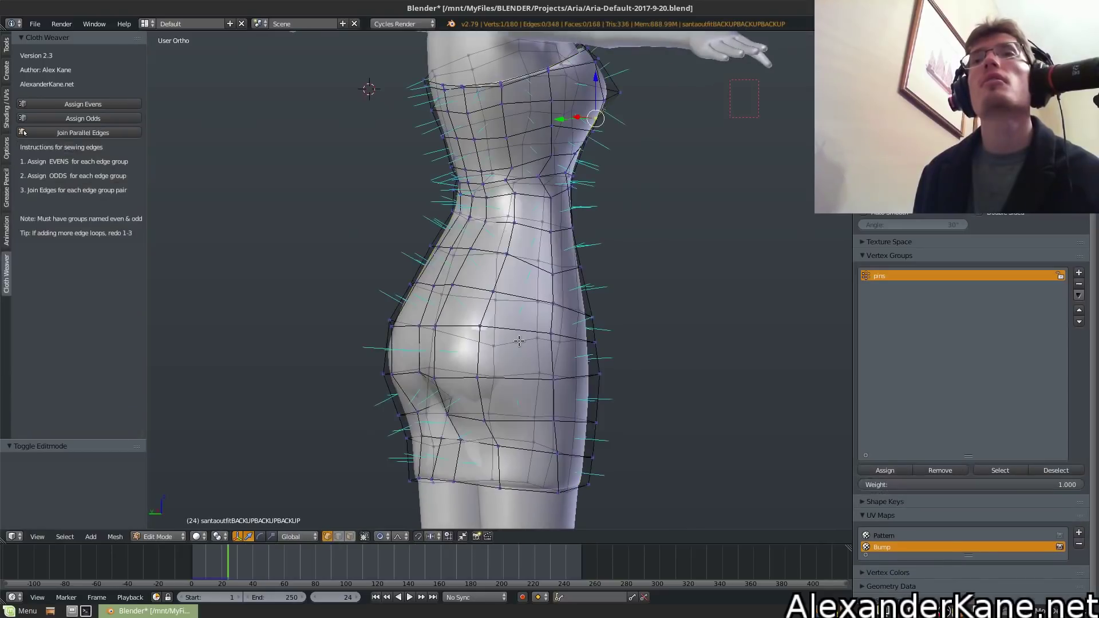
scroll(540, 287, "down", 3)
key("g")
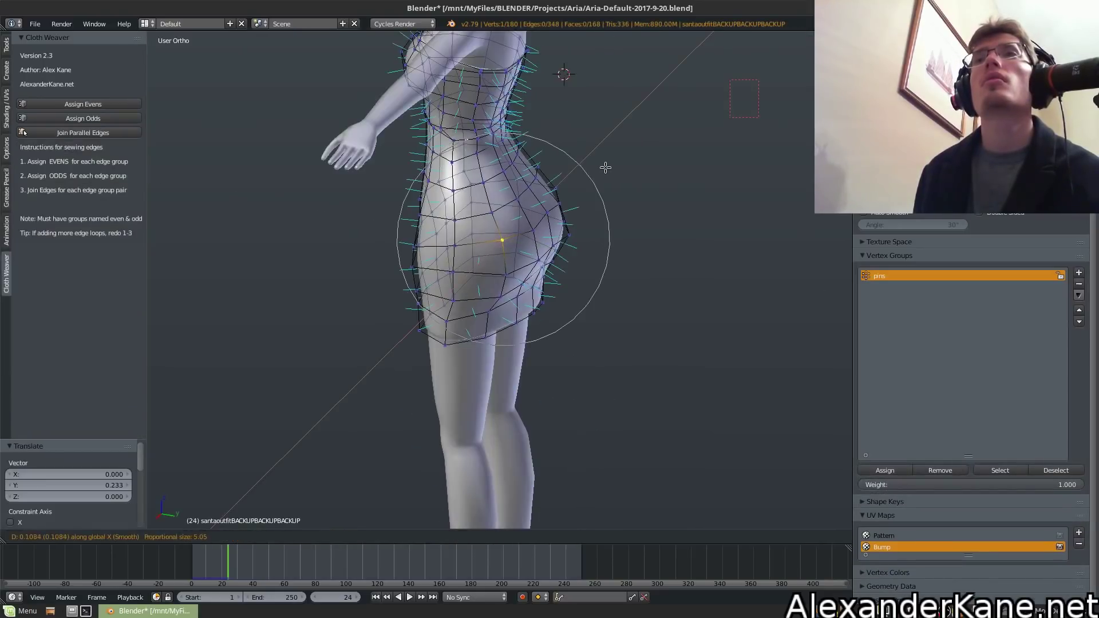
left_click(579, 184)
key("Tab")
middle_click_drag(579, 184, 528, 159)
scroll(530, 159, "down", 2)
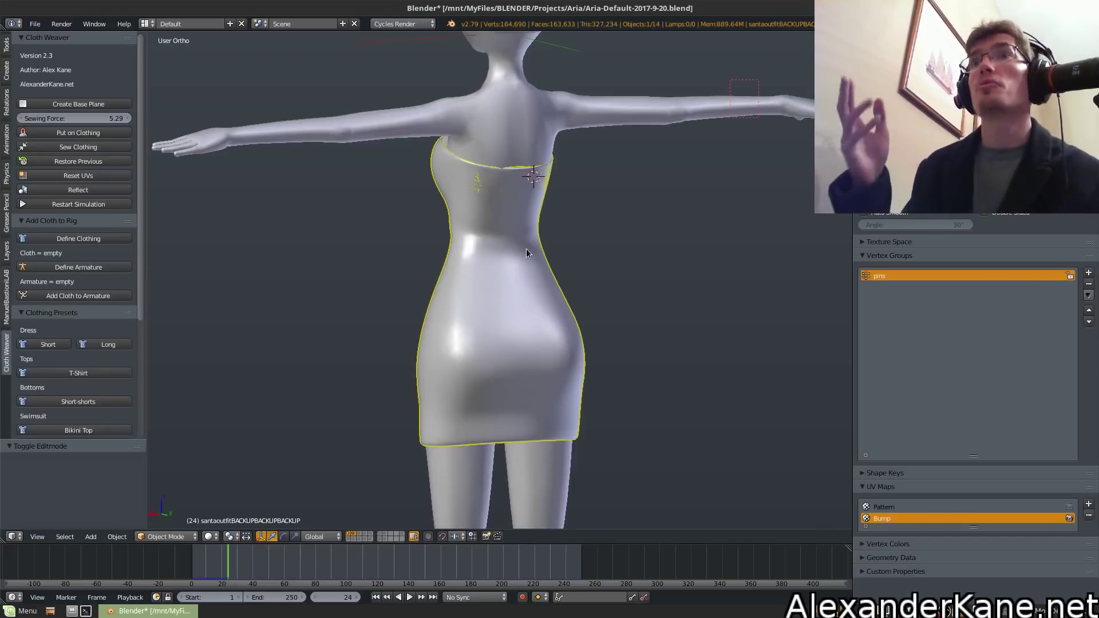
Shift the upper back vertex in three smooth-falloff moves, constrained along Y and X
scroll(527, 253, "up", 1)
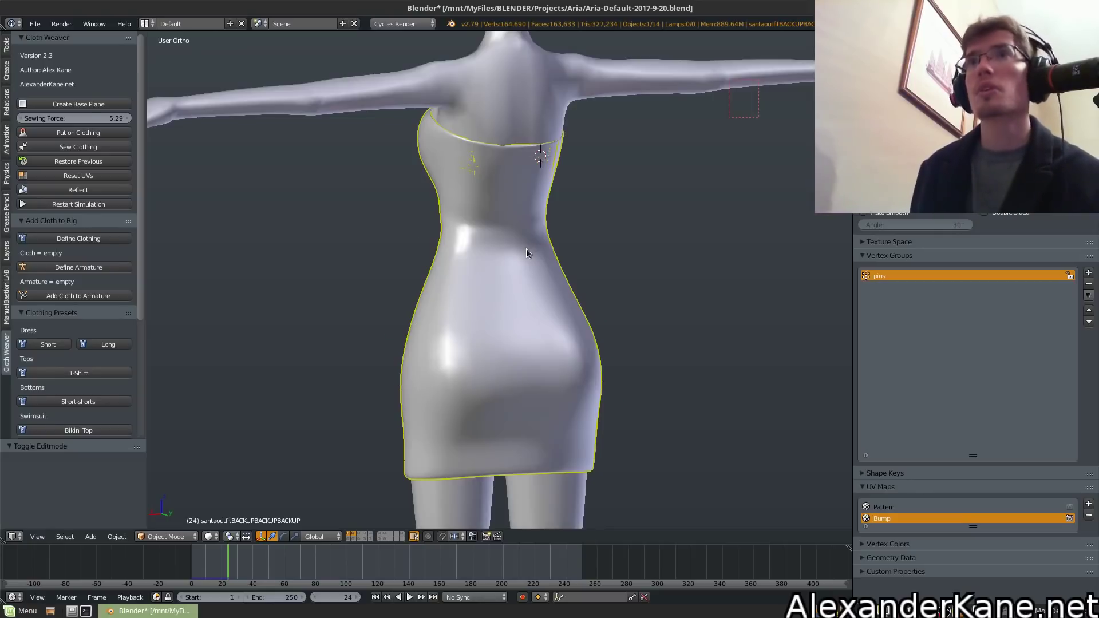
key("Tab")
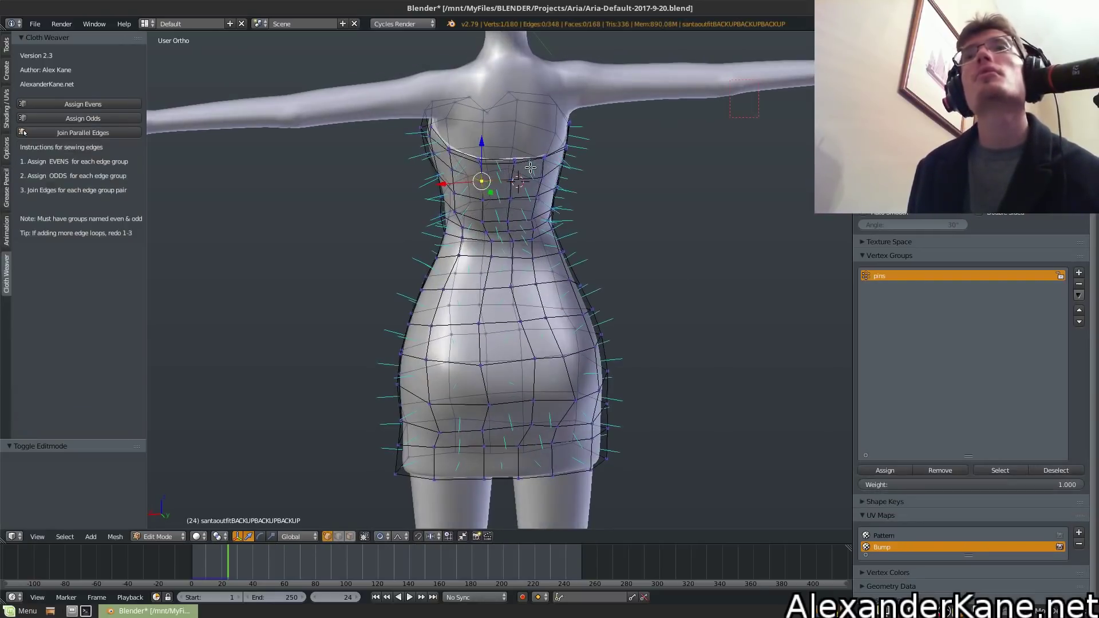
key("g")
left_click(528, 167)
key("g")
key("y")
left_click(529, 168)
key("g")
key("y")
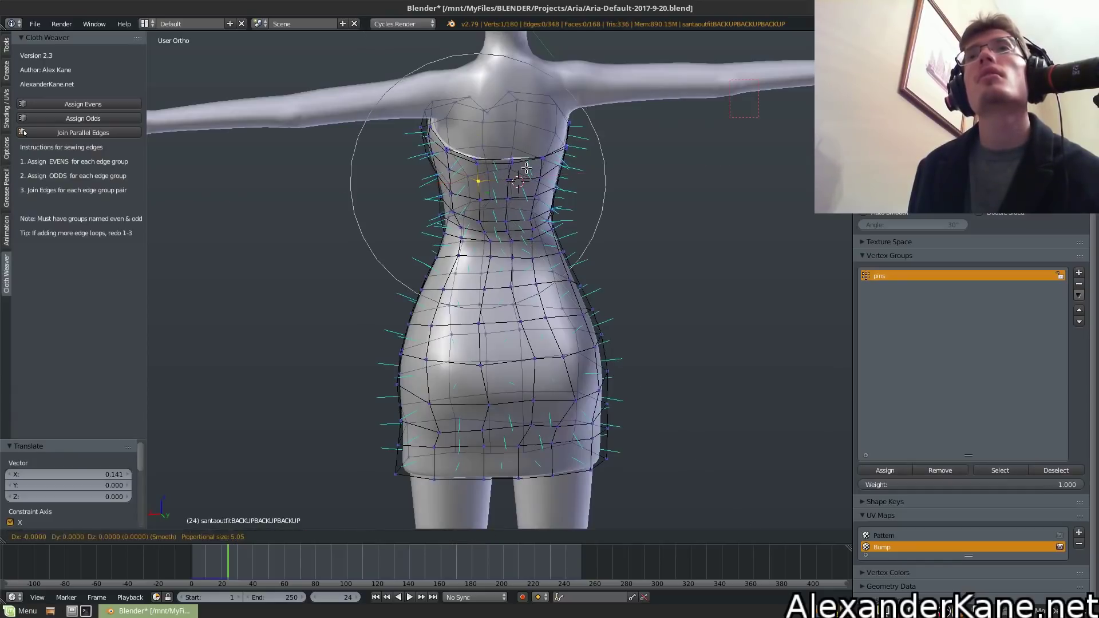
left_click(528, 167)
Make one more smooth-falloff move on the upper back, then turn to the dress front for editing
key("Tab")
middle_click_drag(528, 167, 548, 190)
key("Tab")
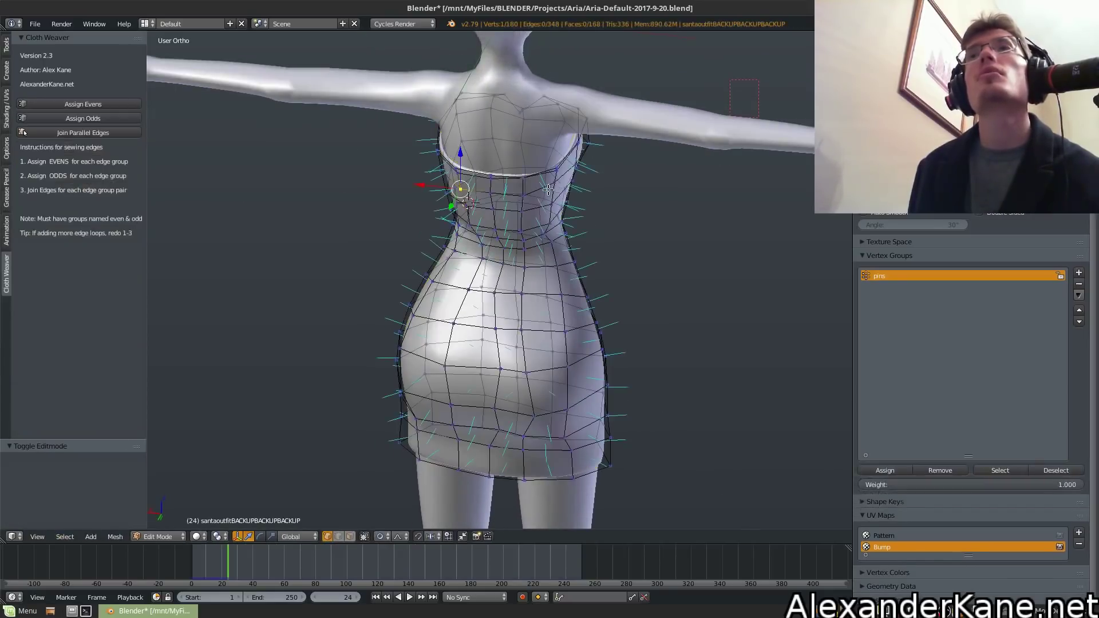
key("g")
left_click(584, 179)
key("Tab")
middle_click_drag(583, 178, 482, 274)
key("Tab")
middle_click_drag(498, 328, 412, 433)
Nudge the dress front with a smooth proportional move and return to the smoothed object
key("g")
left_click(626, 296)
key("Tab")
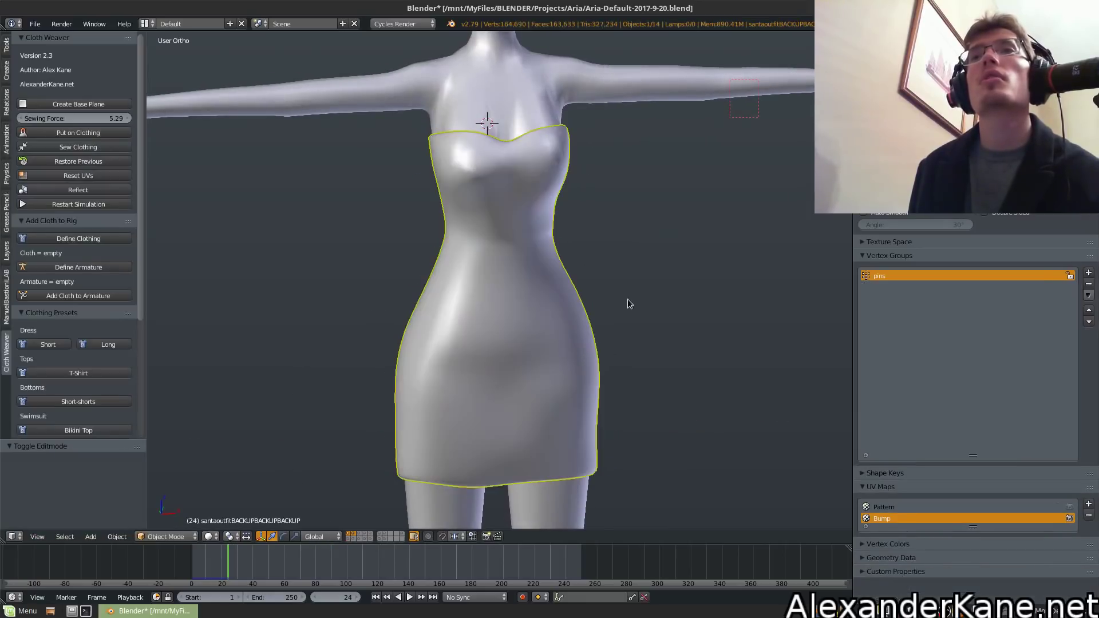
middle_click_drag(597, 296, 593, 297)
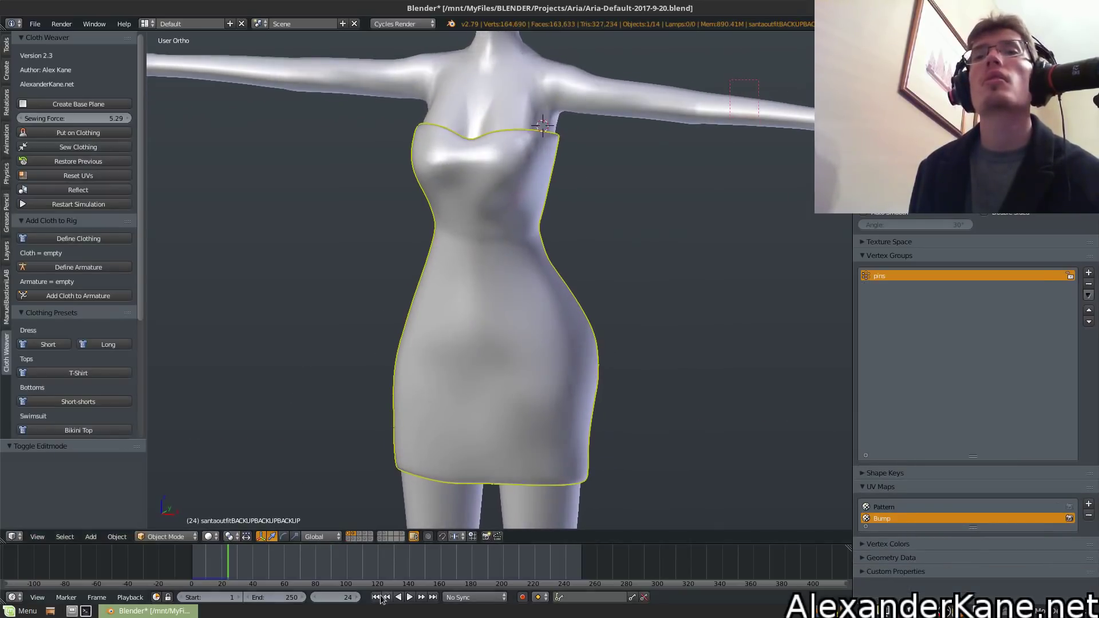
Restart the Cloth Weaver simulation, stop playback at frame 22, and inspect the chest closely
left_click(98, 204)
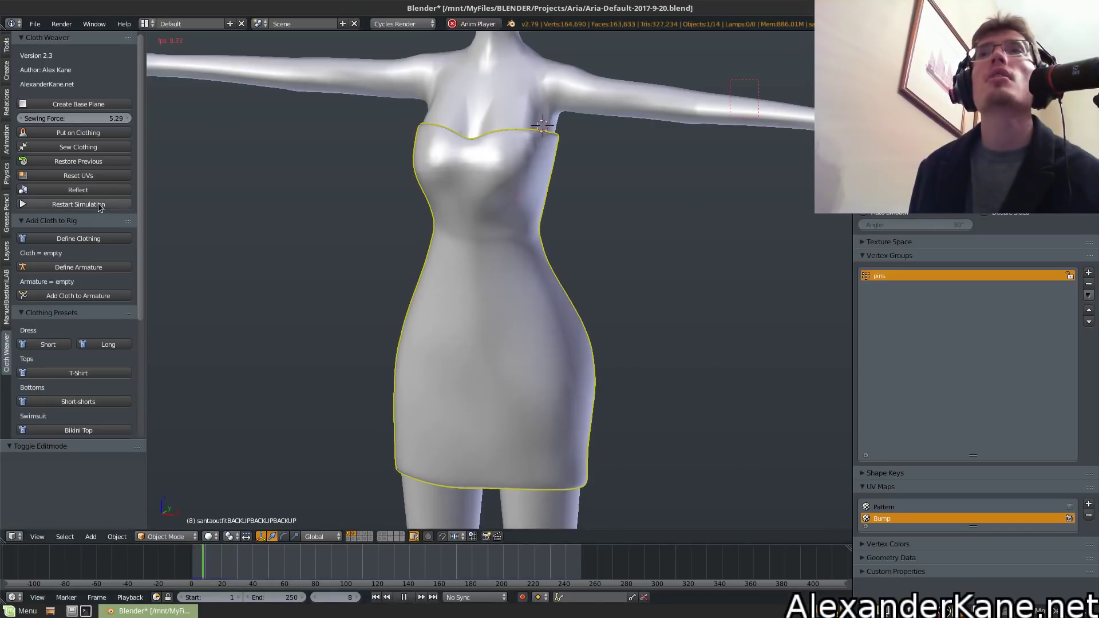
key("alt+a")
middle_click_drag(393, 201, 500, 297)
scroll(500, 298, "up", 3)
middle_click_drag(324, 319, 587, 243, "shift")
scroll(570, 269, "down", 5)
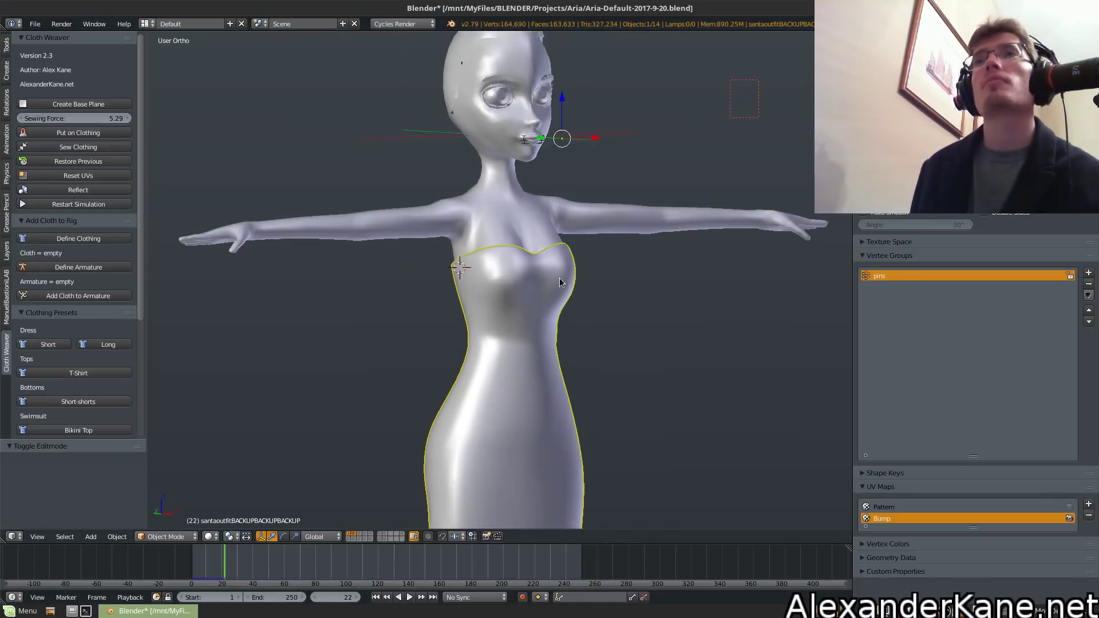
scroll(556, 277, "up", 2)
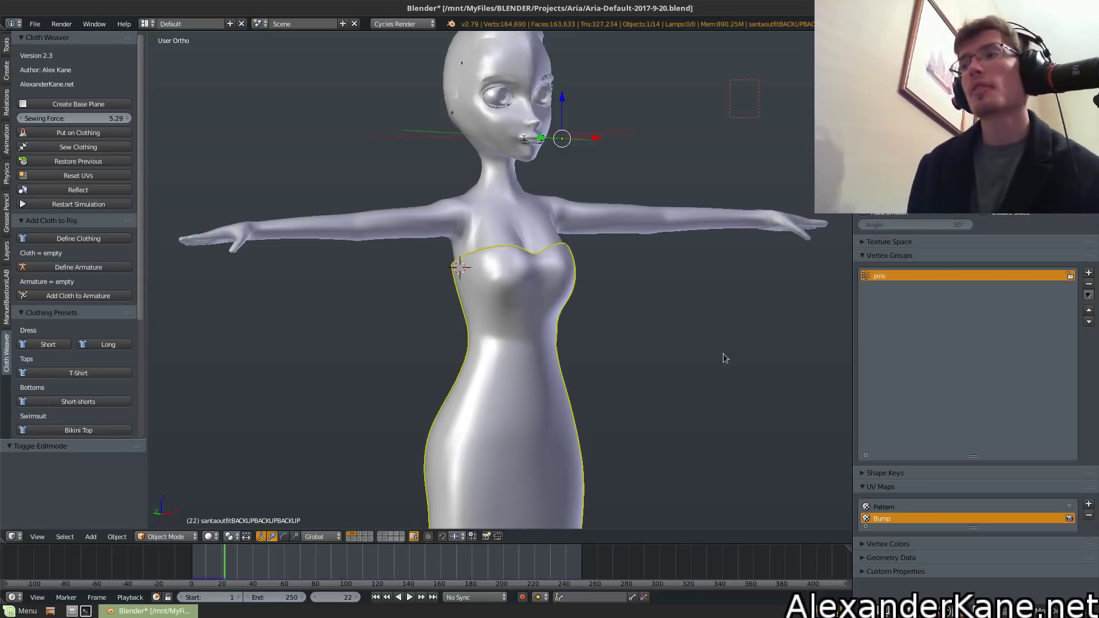
left_click(1039, 610)
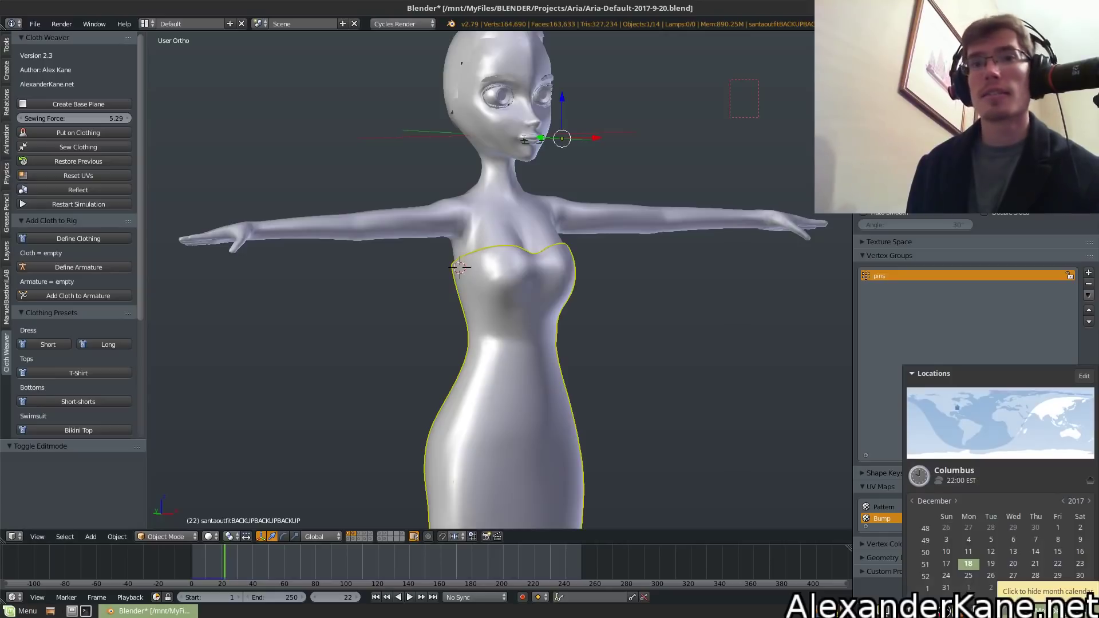
left_click(1039, 610)
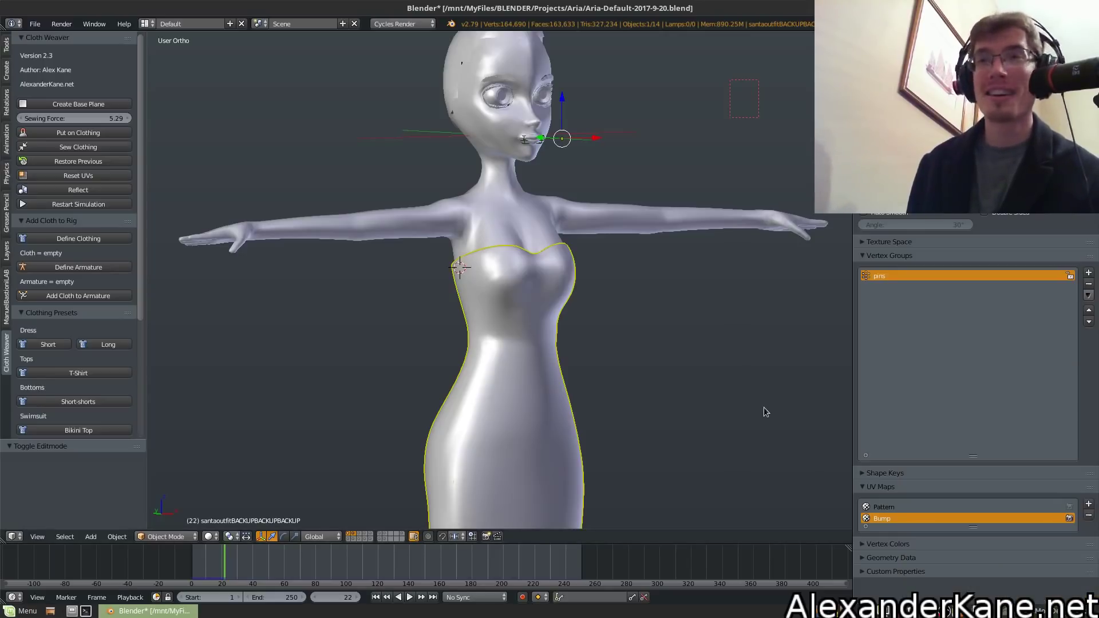
scroll(702, 387, "up", 2)
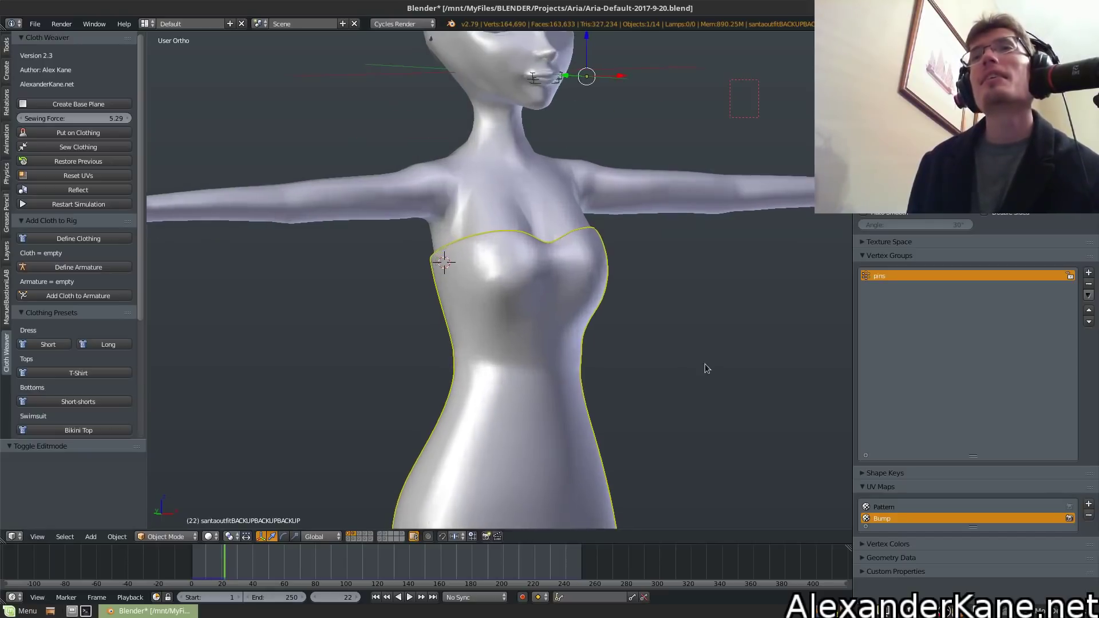
scroll(675, 363, "up", 1)
scroll(640, 361, "down", 3)
middle_click_drag(574, 237, 661, 324)
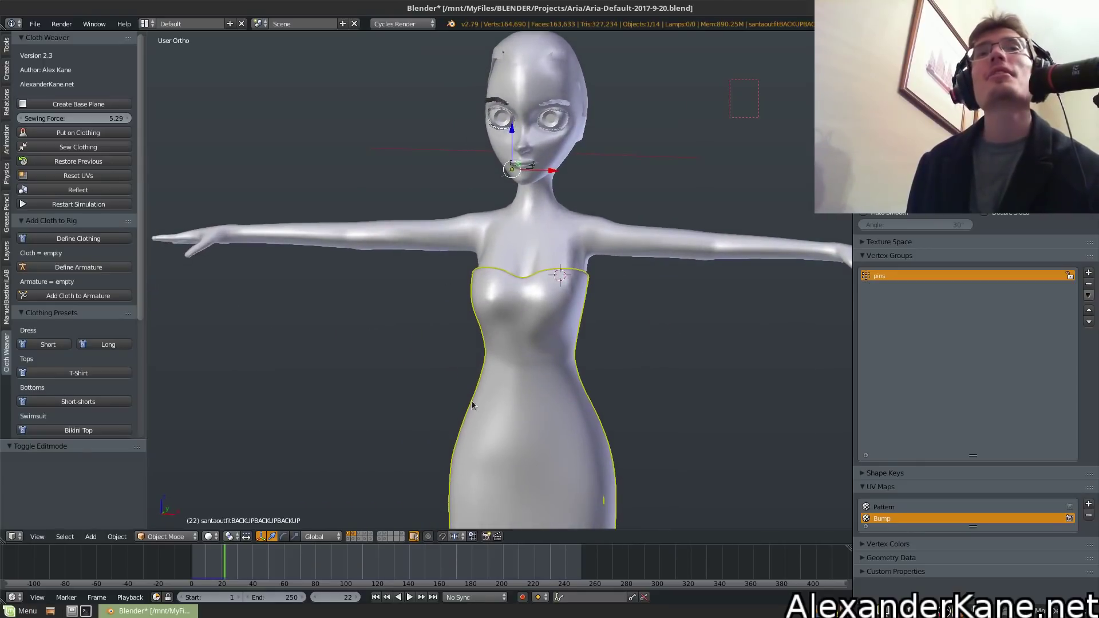
scroll(107, 302, "down", 6)
scroll(108, 300, "up", 6)
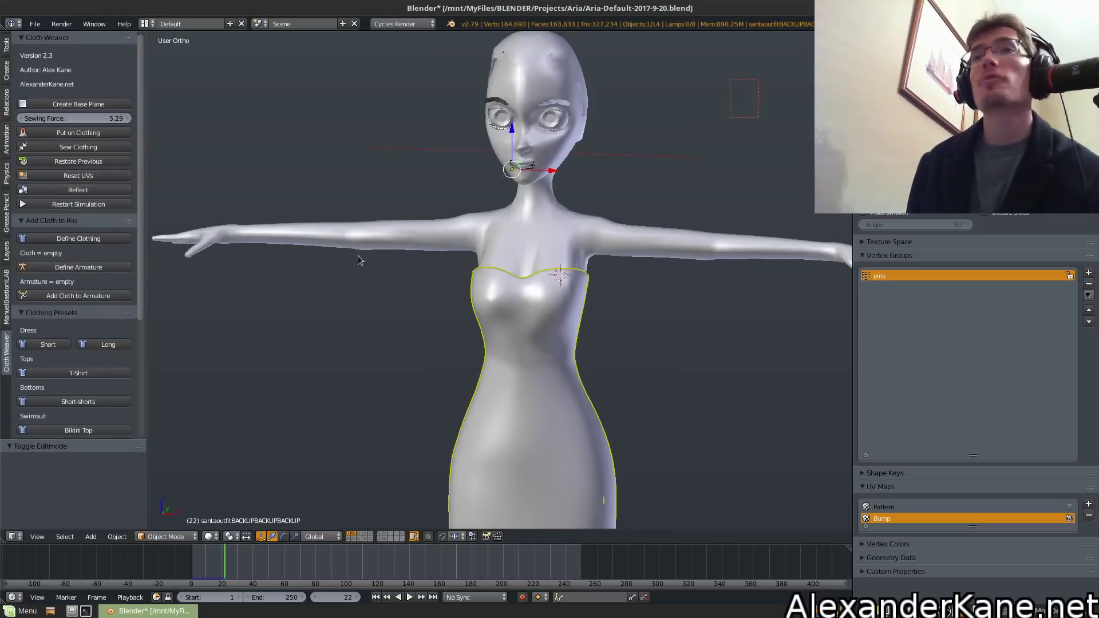
middle_click_drag(526, 312, 519, 270, "shift")
scroll(520, 269, "up", 2)
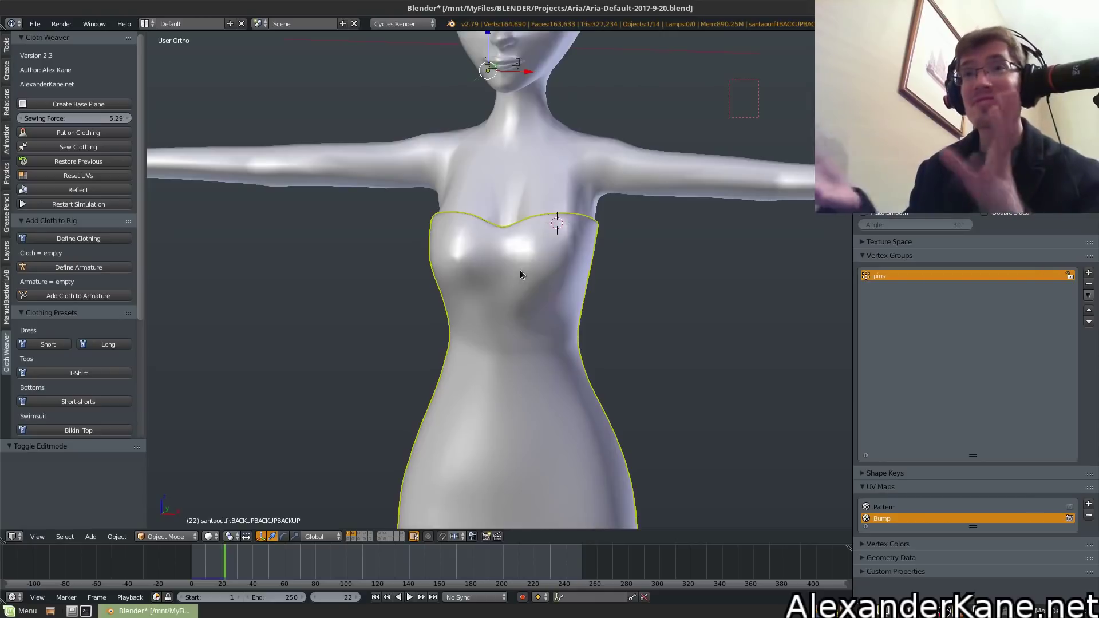
middle_click_drag(507, 275, 475, 280)
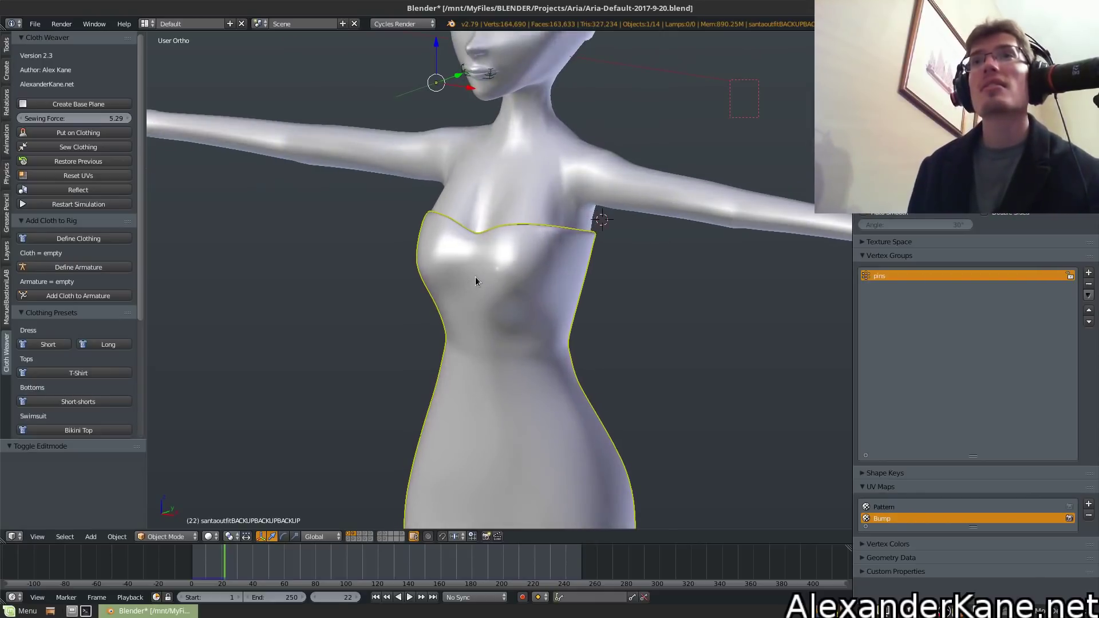
scroll(475, 278, "down", 1)
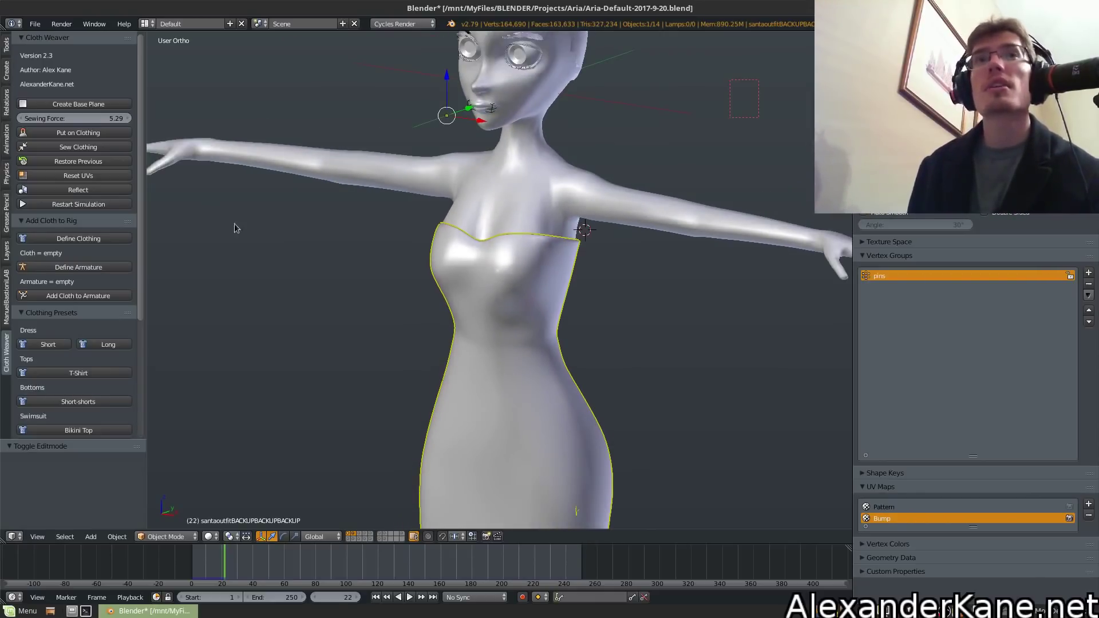
Reflect the dress, push the upper bust outward with smooth falloff, and reflect it again
left_click(79, 190)
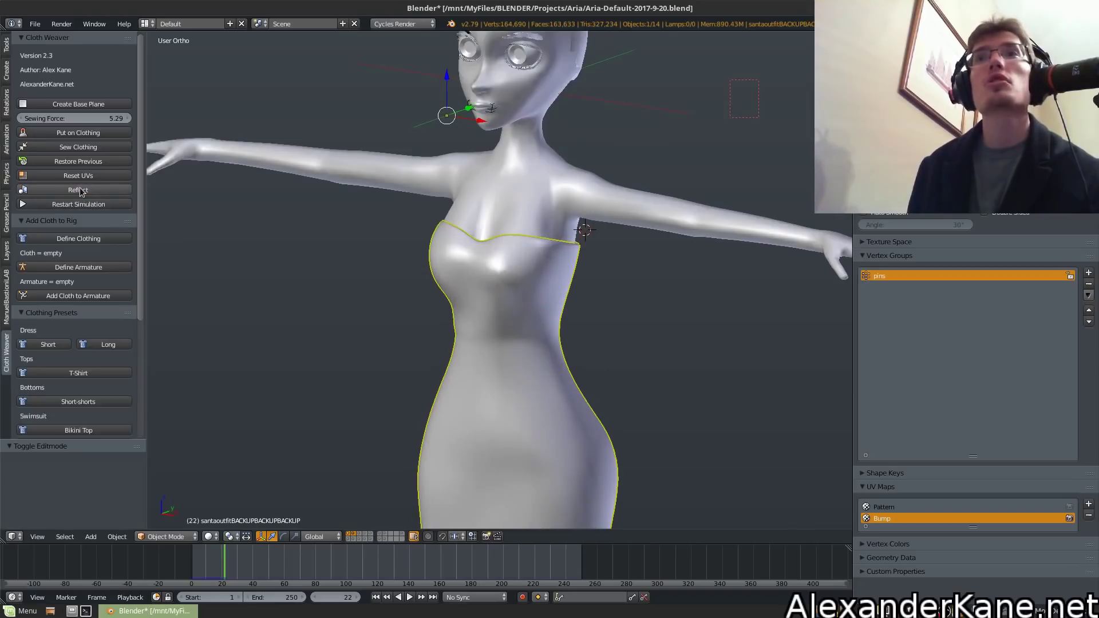
middle_click_drag(435, 246, 248, 206)
key("Tab")
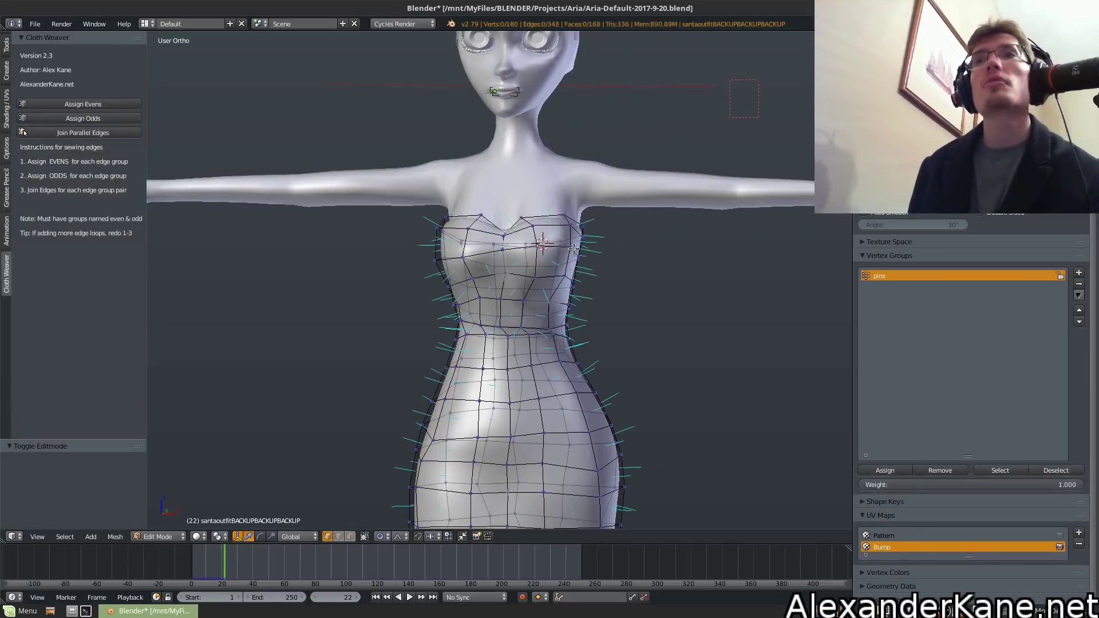
key("g")
left_click(627, 223)
key("Tab")
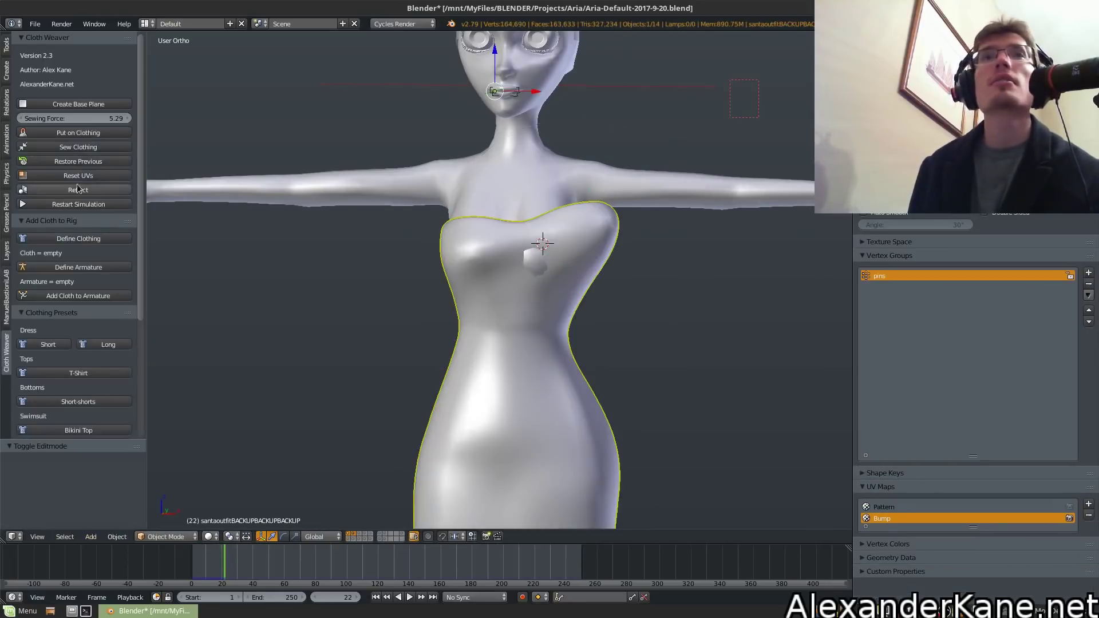
left_click(85, 192)
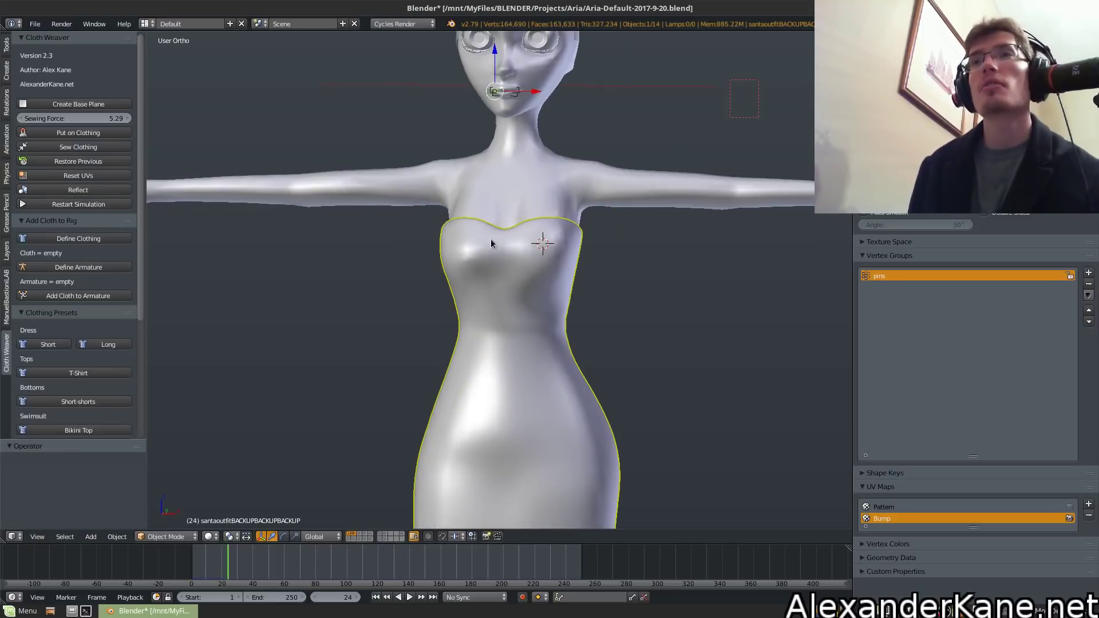
Save over Aria-Default-2017-9-20.blend and replay the animation from frame 1
middle_click_drag(497, 240, 470, 250)
key("ctrl+s")
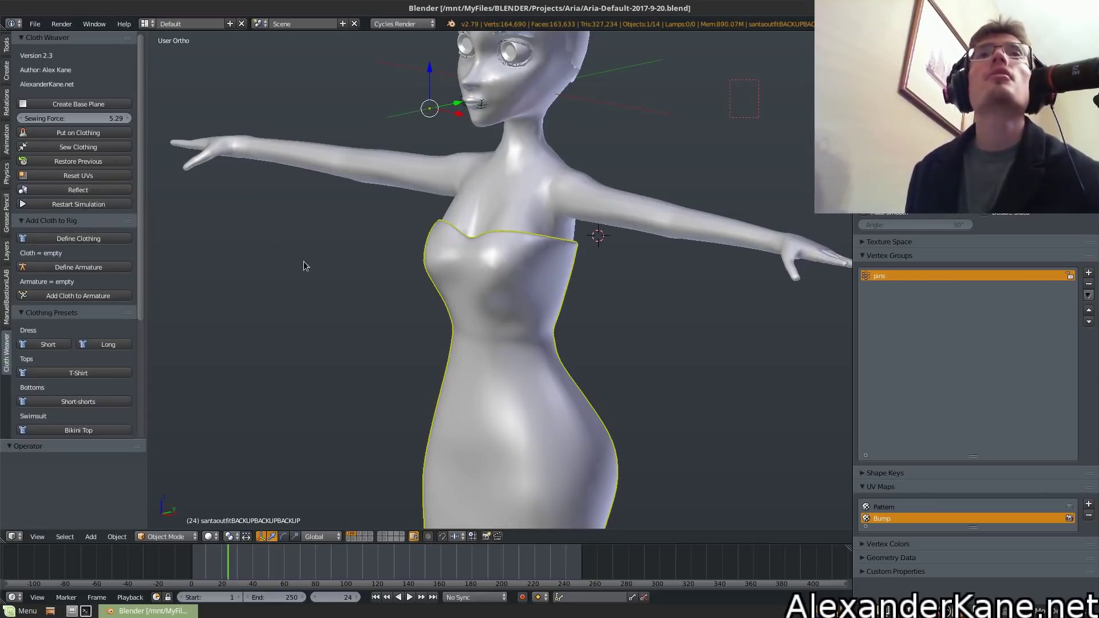
scroll(307, 262, "down", 2)
scroll(431, 269, "up", 1)
middle_click_drag(430, 269, 449, 289)
left_click(376, 596)
left_click(410, 597)
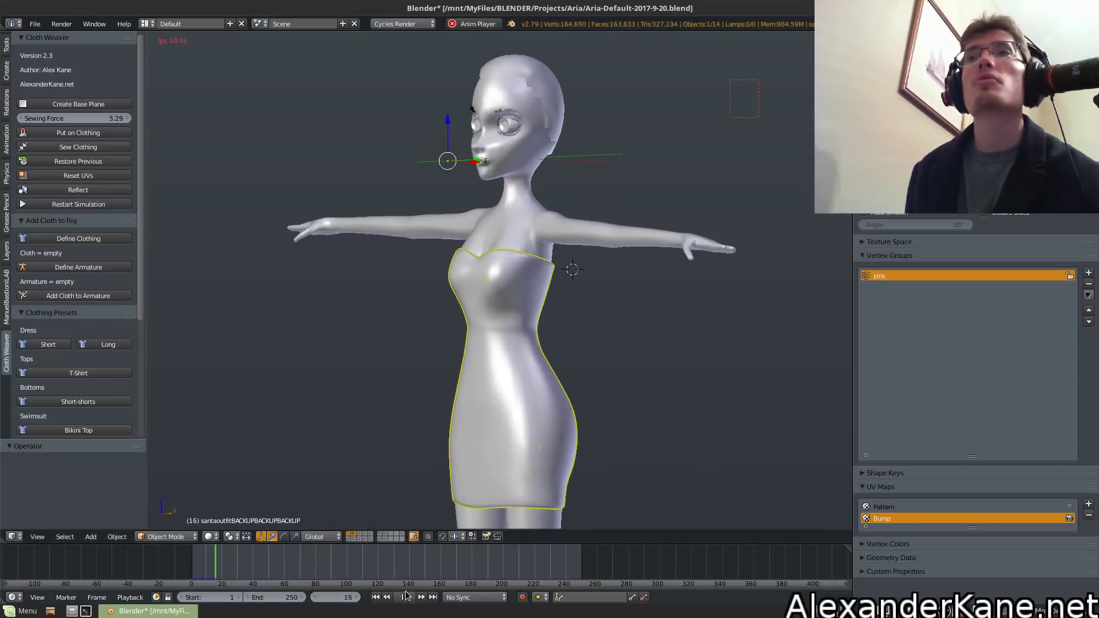